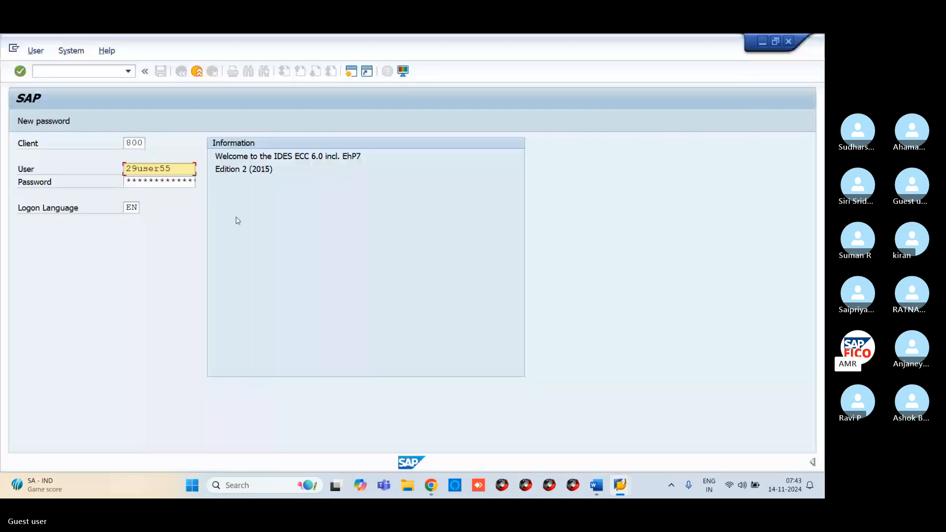
- Complete the SAP logon and open transaction FS00 to edit G/L accounts centrally
{"action": "key", "text": "Return"}
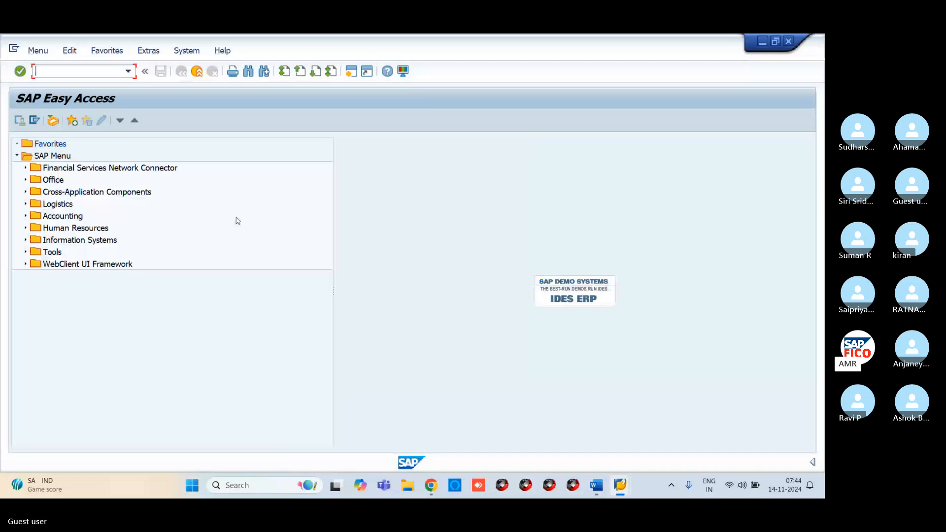
{"action": "type", "text": "FS0"}
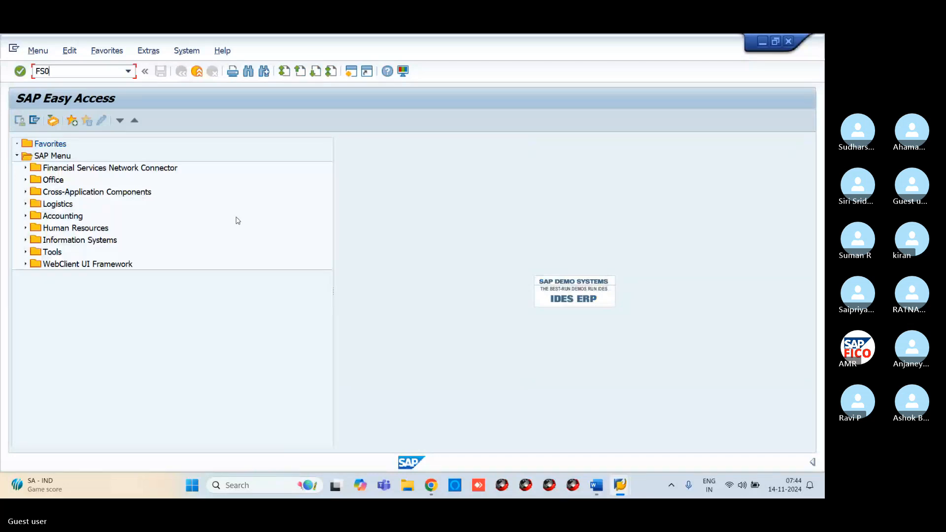
{"action": "type", "text": "0"}
{"action": "key", "text": "Return"}
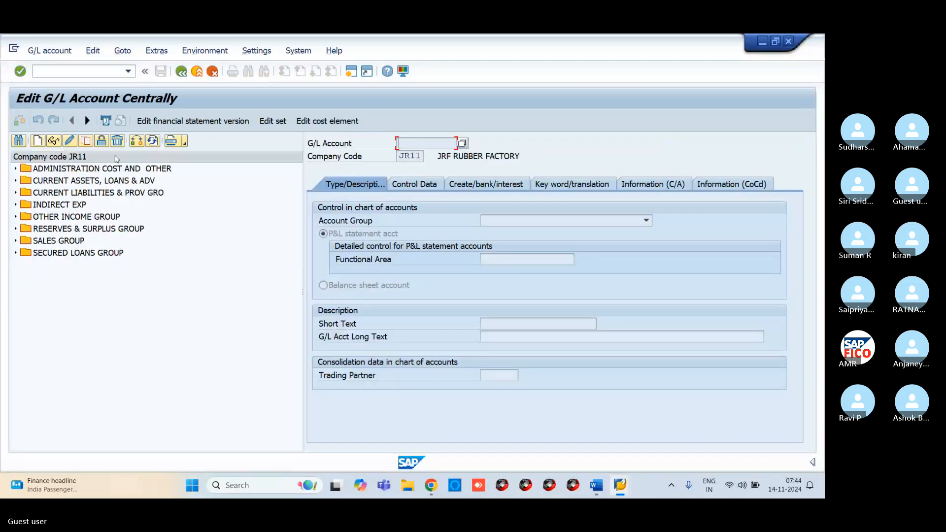
- Switch the company code to VR11 and select account 100512 in the CURRENT LIABILITIES & PROV GRO group
{"action": "left_click", "coordinate": [136, 142]}
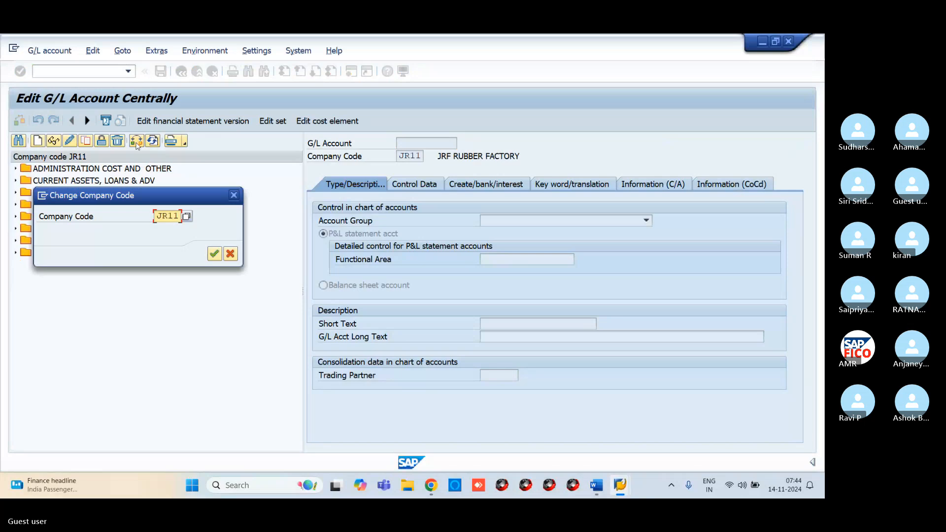
{"action": "type", "text": "V"}
{"action": "key", "text": "Return"}
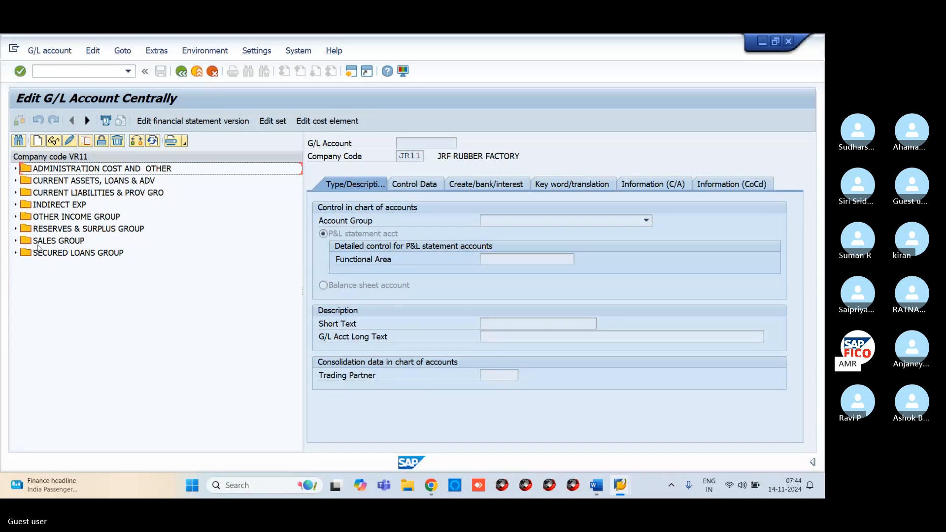
{"action": "left_click", "coordinate": [15, 194]}
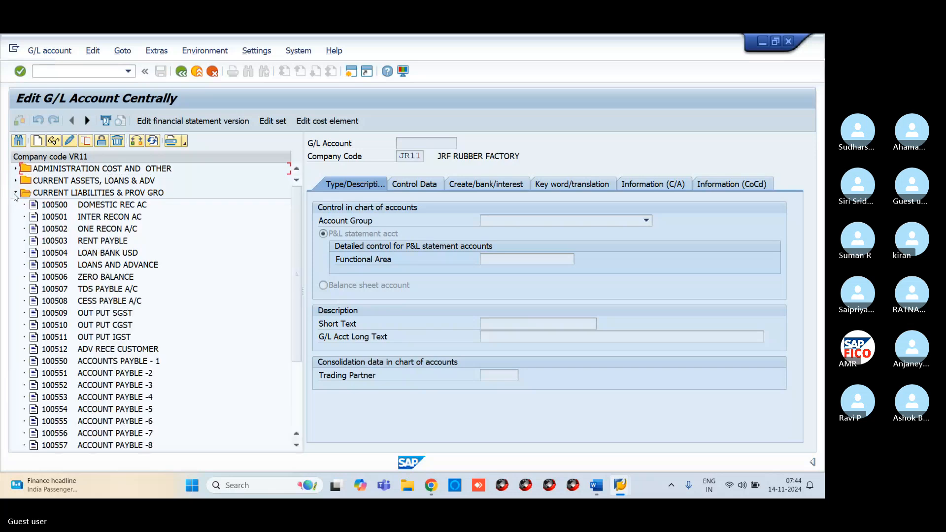
{"action": "left_click", "coordinate": [61, 339]}
{"action": "left_click", "coordinate": [73, 349]}
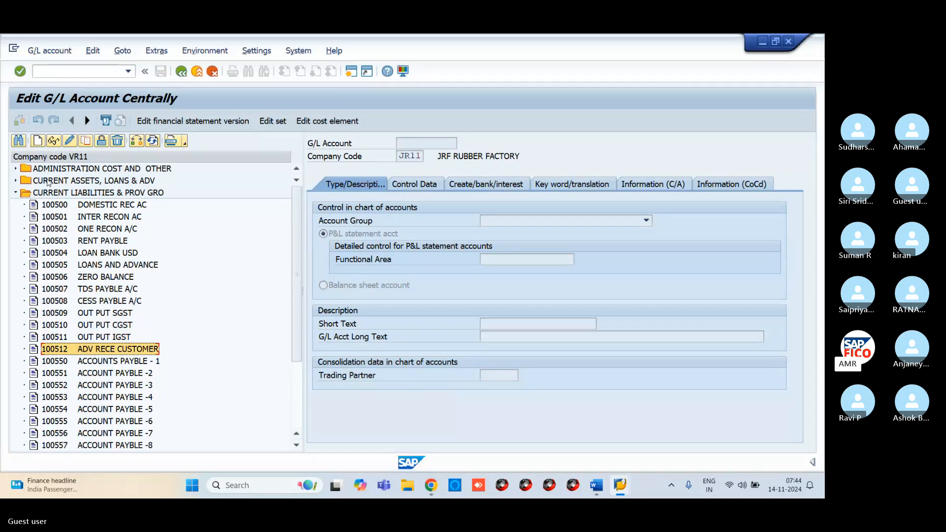
- Start creating G/L account 100513 in company code VR11
{"action": "left_click", "coordinate": [38, 141]}
{"action": "type", "text": "100"}
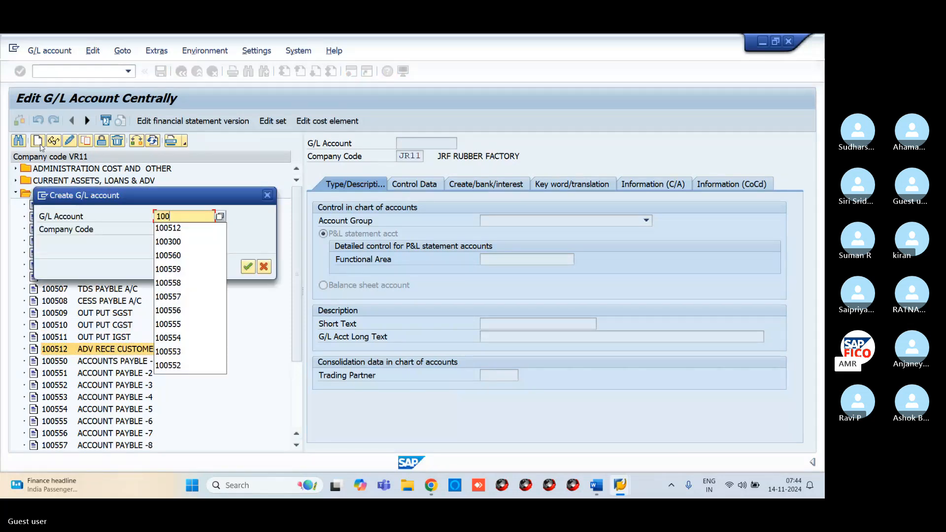
{"action": "type", "text": "513"}
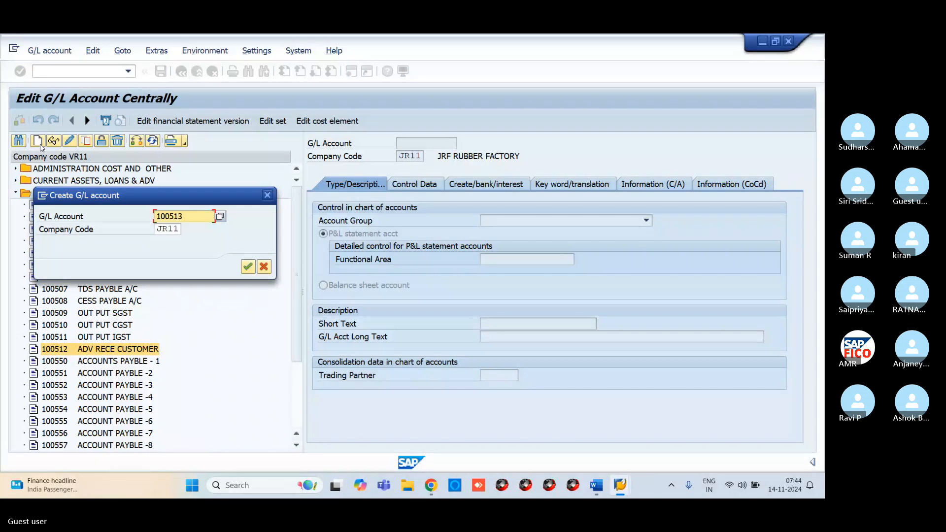
{"action": "key", "text": "Tab"}
{"action": "type", "text": "V"}
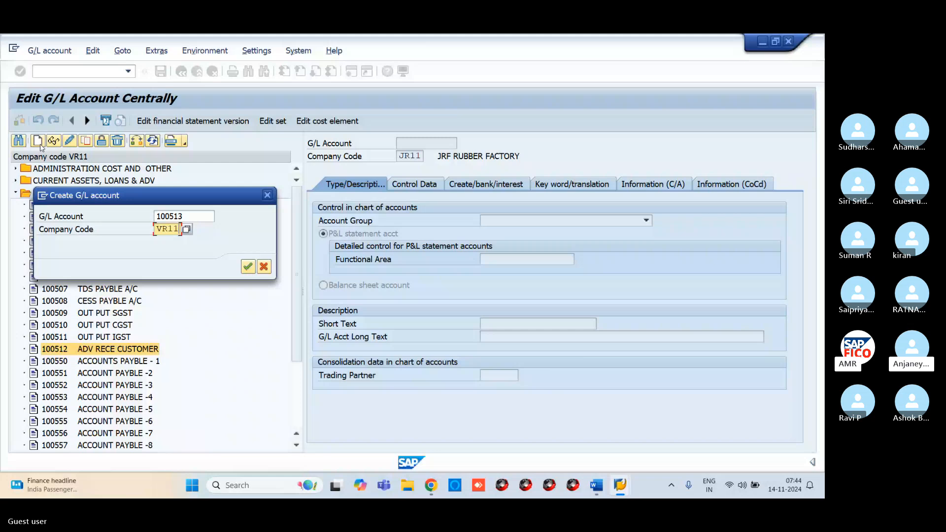
{"action": "key", "text": "Return"}
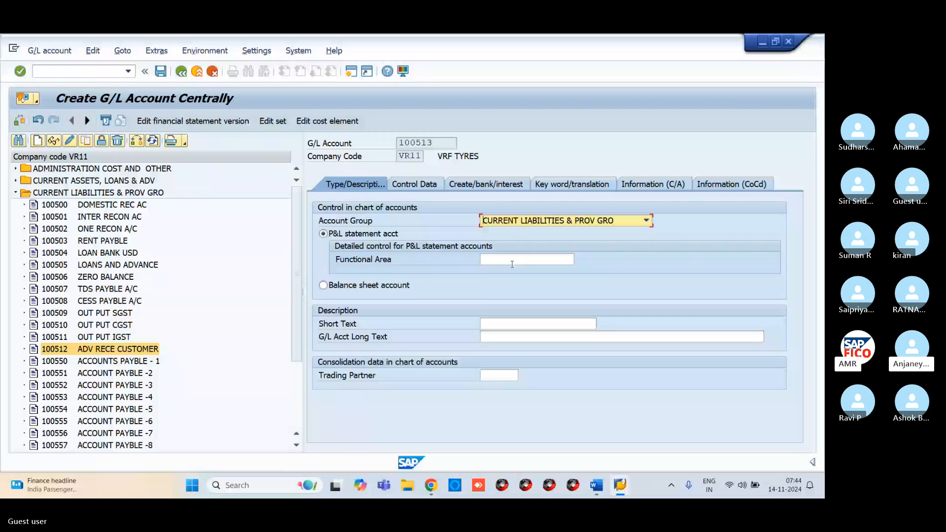
- Make the new G/L account a balance sheet account with the short text OUT STANDING EXPEN
{"action": "left_click", "coordinate": [504, 324]}
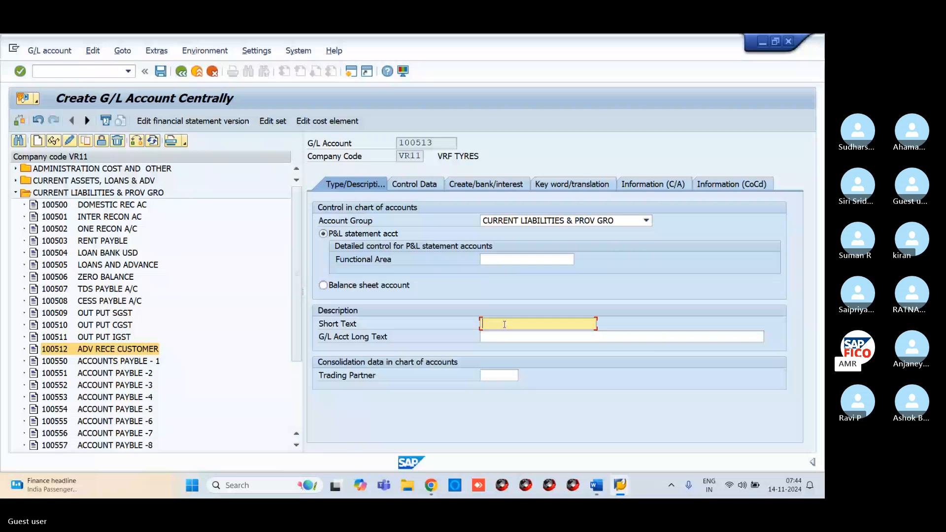
{"action": "type", "text": "O"}
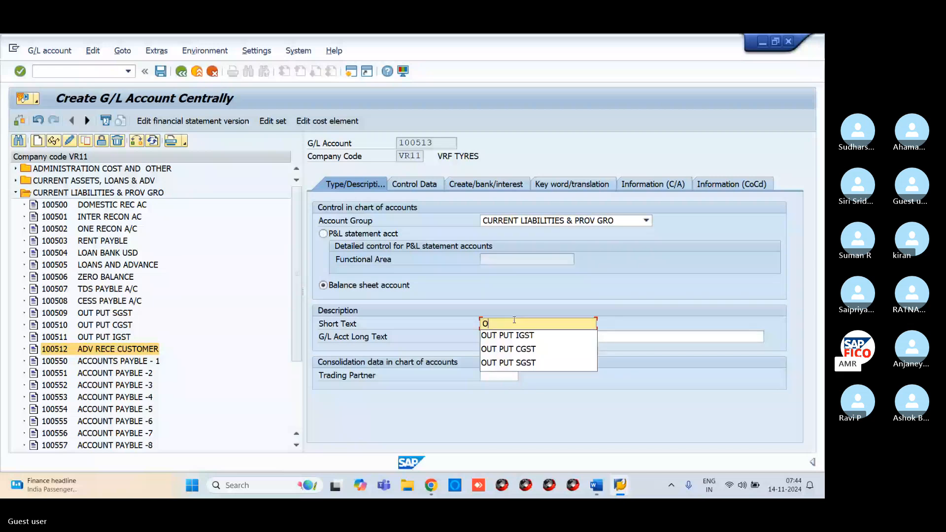
{"action": "type", "text": "UT ST"}
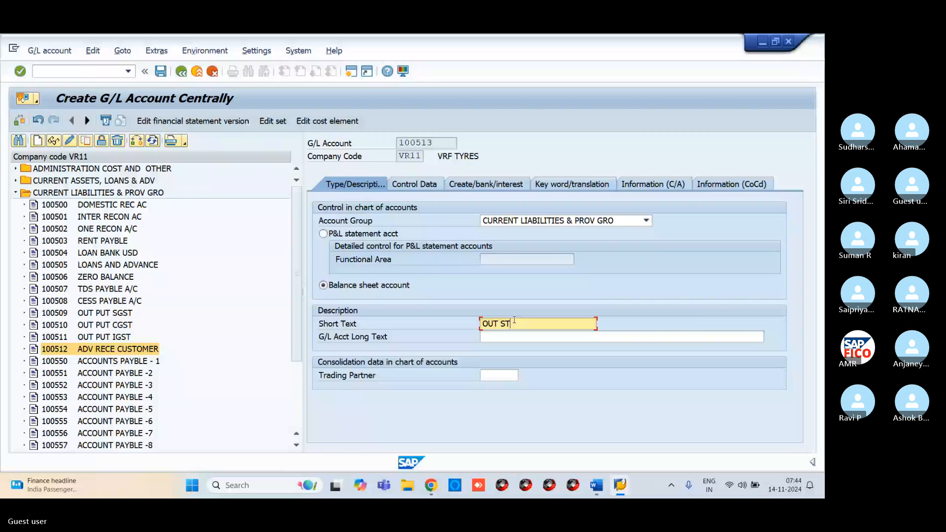
{"action": "type", "text": "ANDING EC"}
{"action": "key", "text": "BackSpace"}
{"action": "type", "text": "XPE"}
{"action": "type", "text": "N"}
- Enter OUT STANDINT EXPENSES A/C as the G/L account's long text
{"action": "left_click", "coordinate": [502, 338]}
{"action": "type", "text": "OUT STAN"}
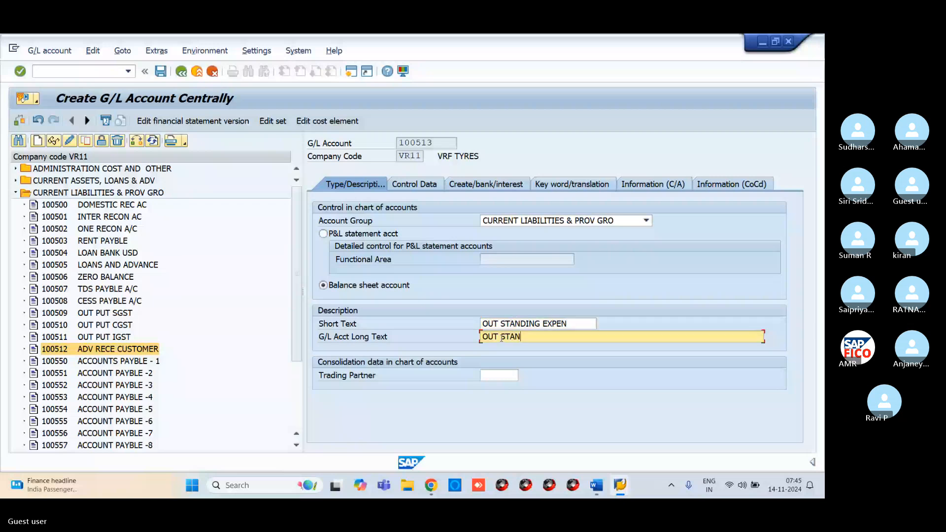
{"action": "type", "text": "DI"}
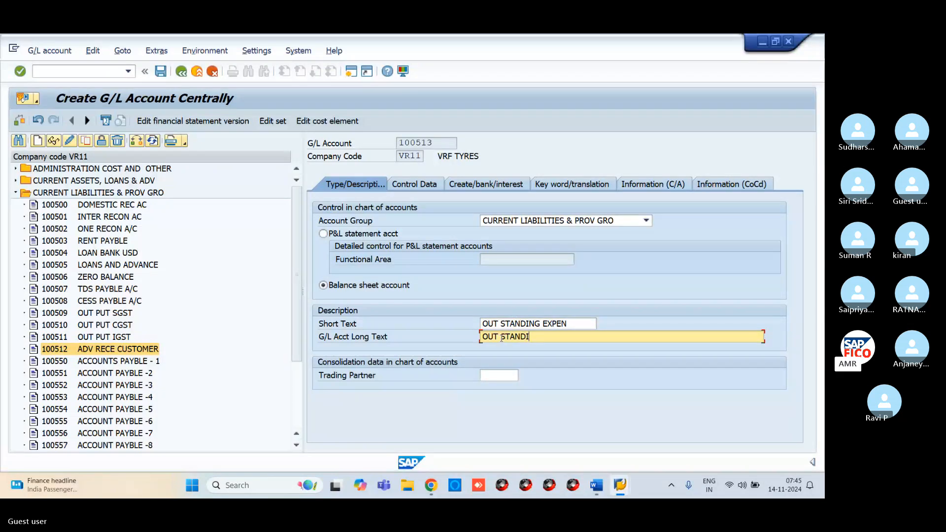
{"action": "type", "text": "NT EXPENSES A/C"}
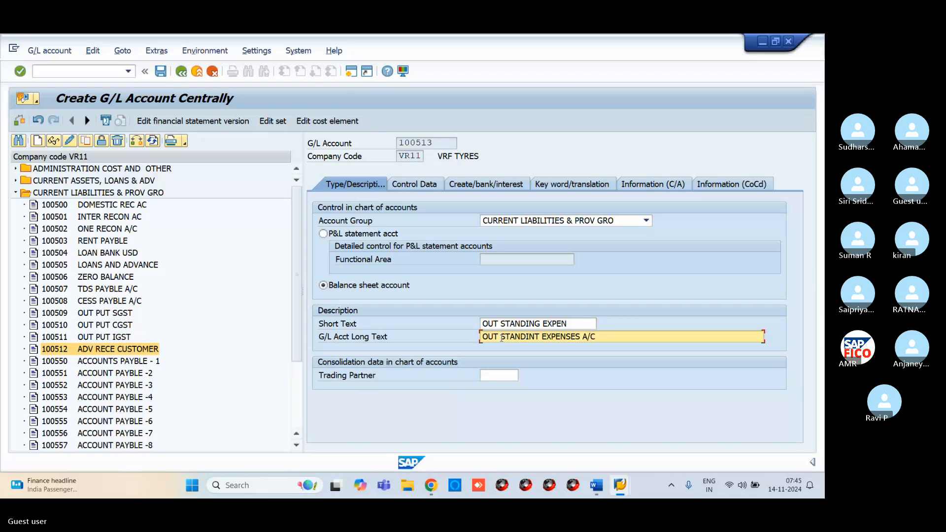
- In the control data, enable only balances in local currency, open item management and line item display, with sort key 001
{"action": "left_click", "coordinate": [414, 186]}
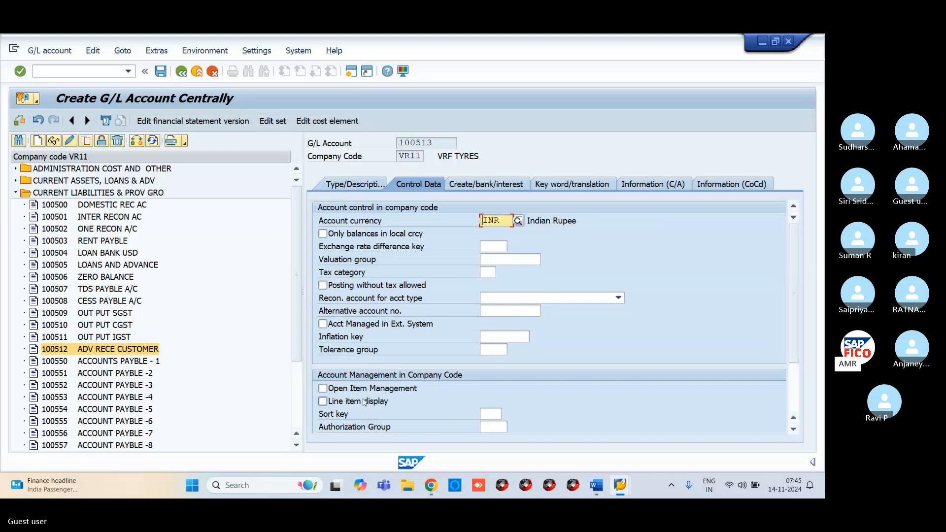
{"action": "left_click", "coordinate": [331, 236]}
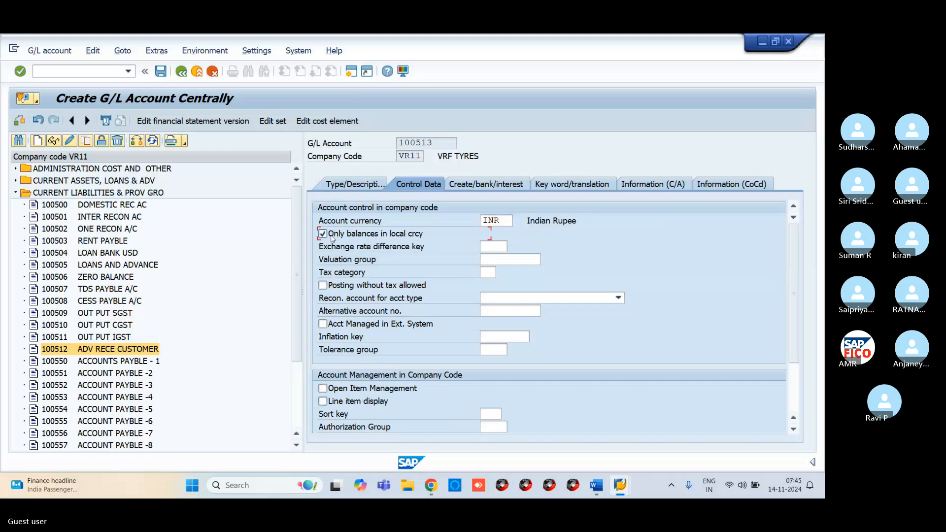
{"action": "left_click", "coordinate": [351, 393]}
{"action": "left_click", "coordinate": [349, 399]}
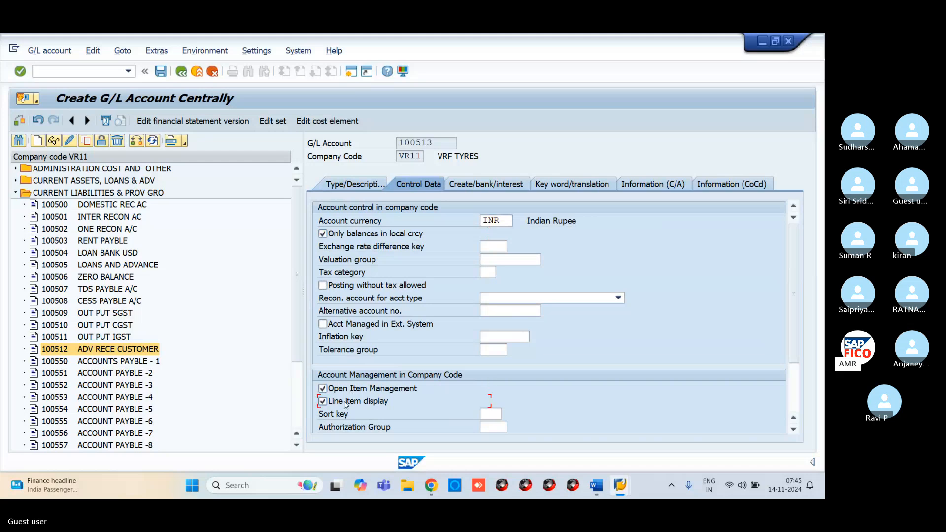
{"action": "left_click", "coordinate": [492, 415]}
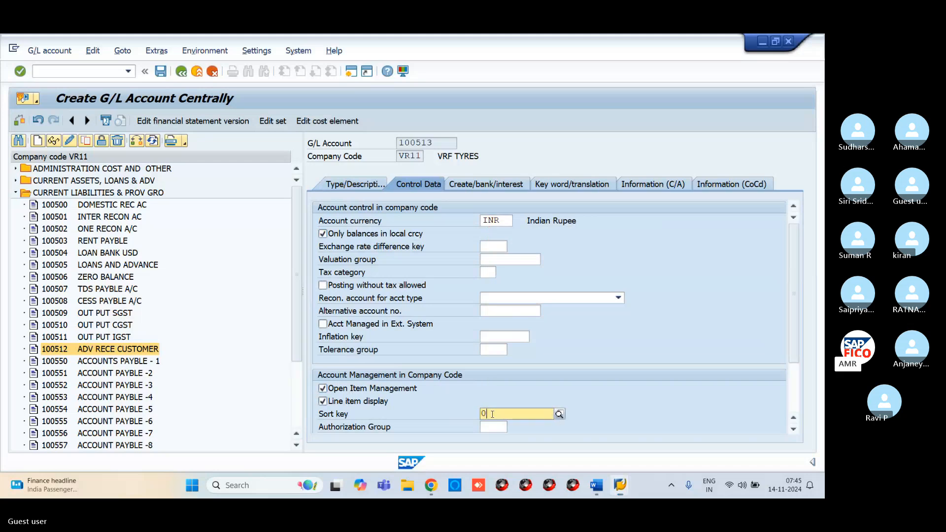
{"action": "type", "text": "001"}
{"action": "left_click", "coordinate": [501, 438]}
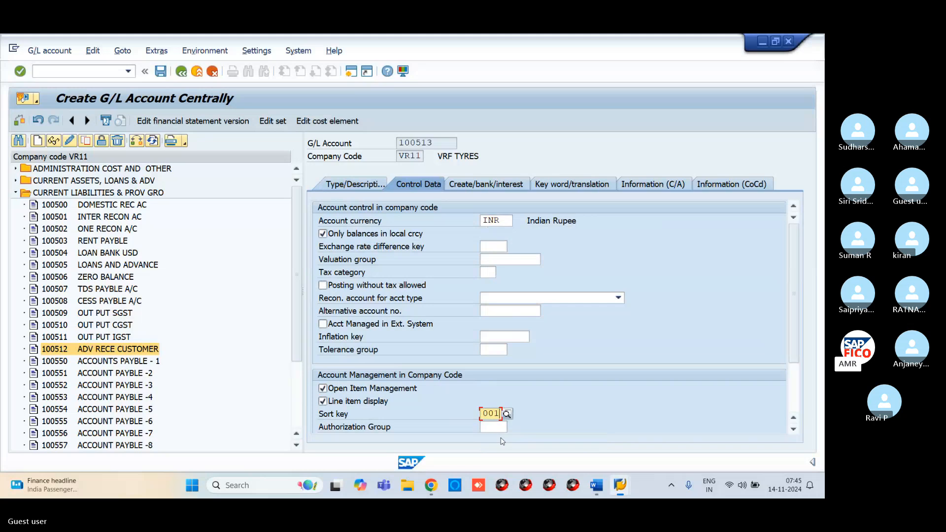
- Assign field status group G001 to the new G/L account and save it
{"action": "left_click", "coordinate": [464, 185]}
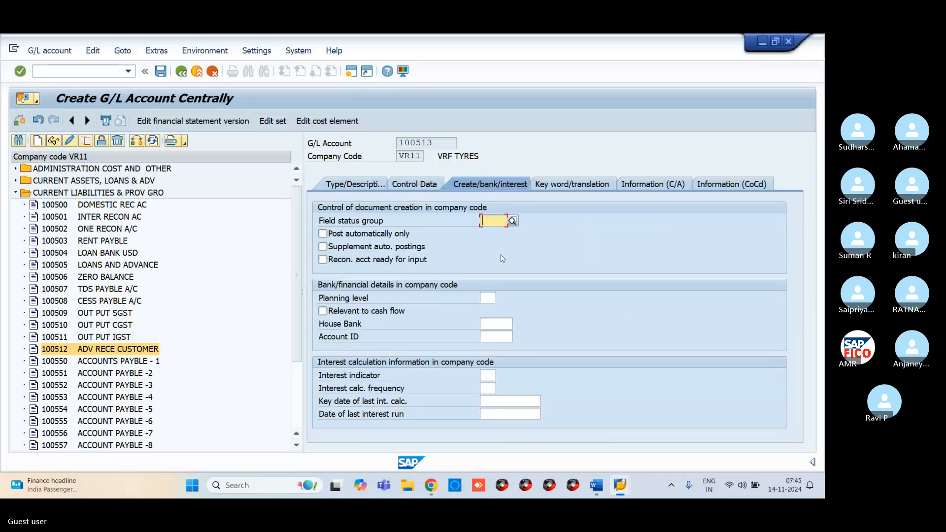
{"action": "type", "text": "G001"}
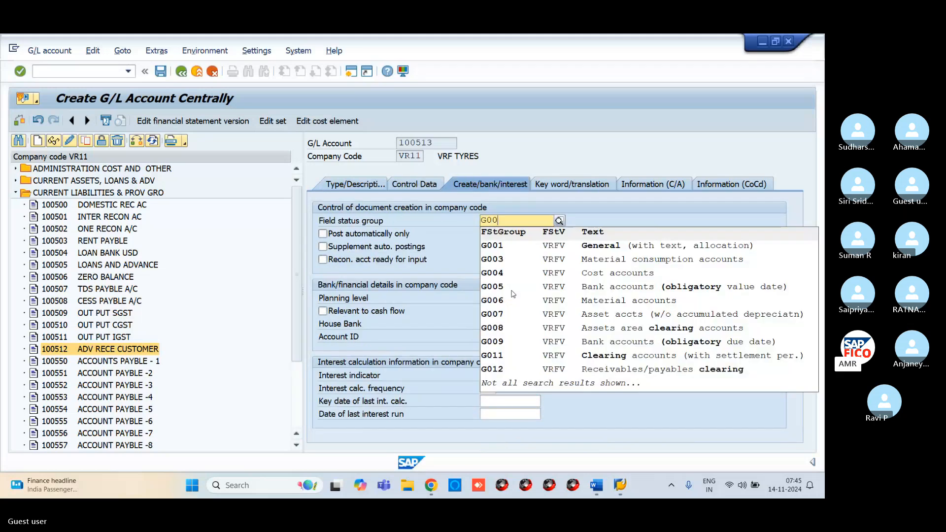
{"action": "left_click", "coordinate": [512, 246]}
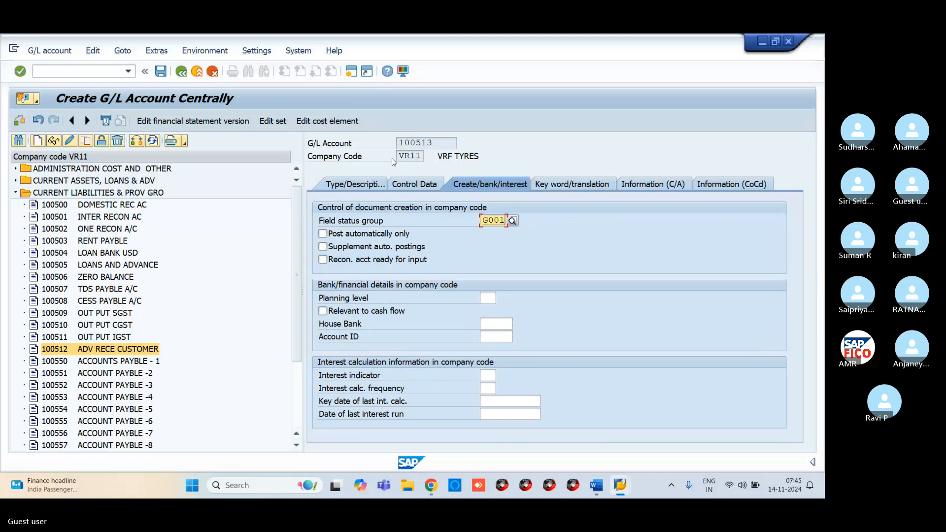
{"action": "left_click", "coordinate": [161, 71]}
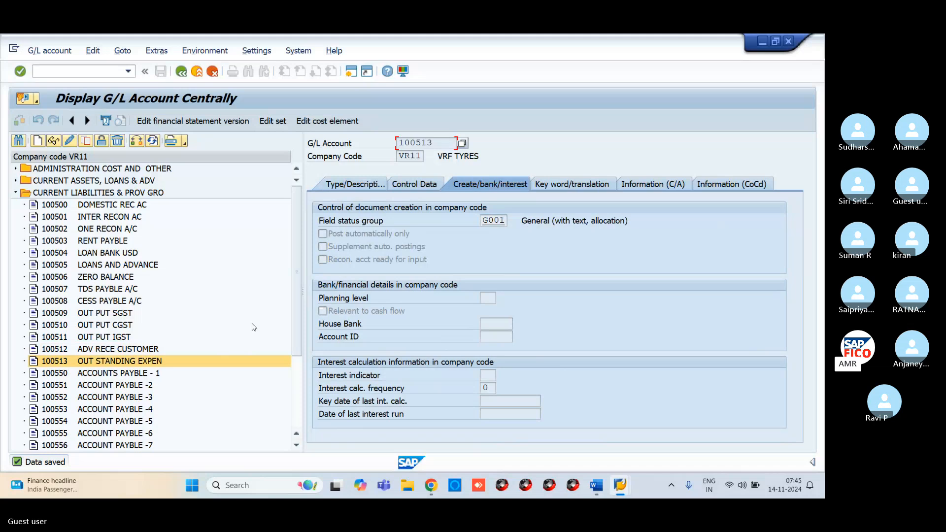
- Switch to the NOT FOR STUDENTS document in Word and review the provision entries and the configuration steps
{"action": "key", "text": "alt+Tab"}
{"action": "key", "text": "alt+Tab"}
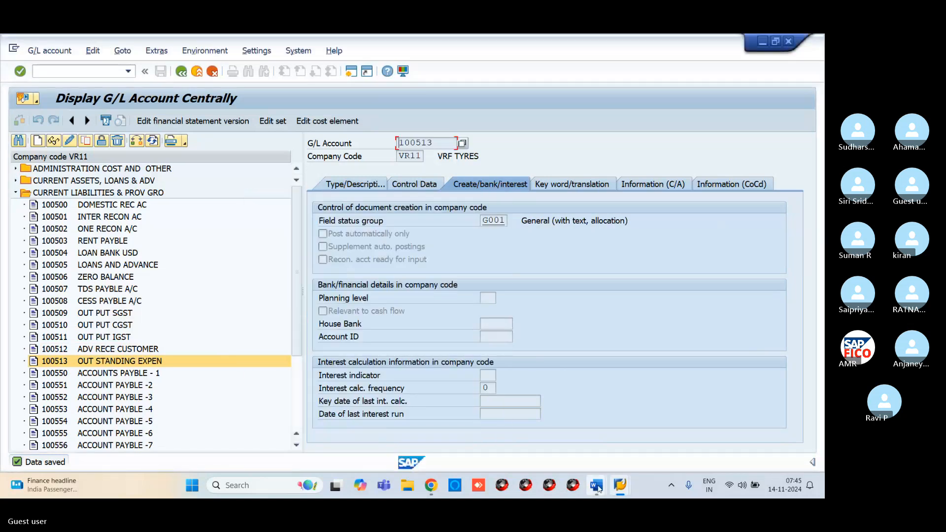
{"action": "mouse_move", "coordinate": [597, 488]}
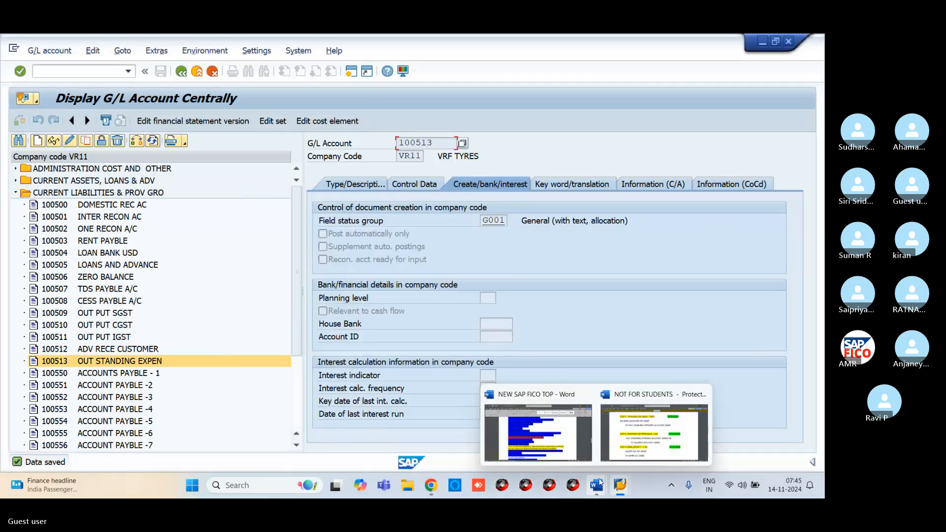
{"action": "left_click", "coordinate": [655, 428]}
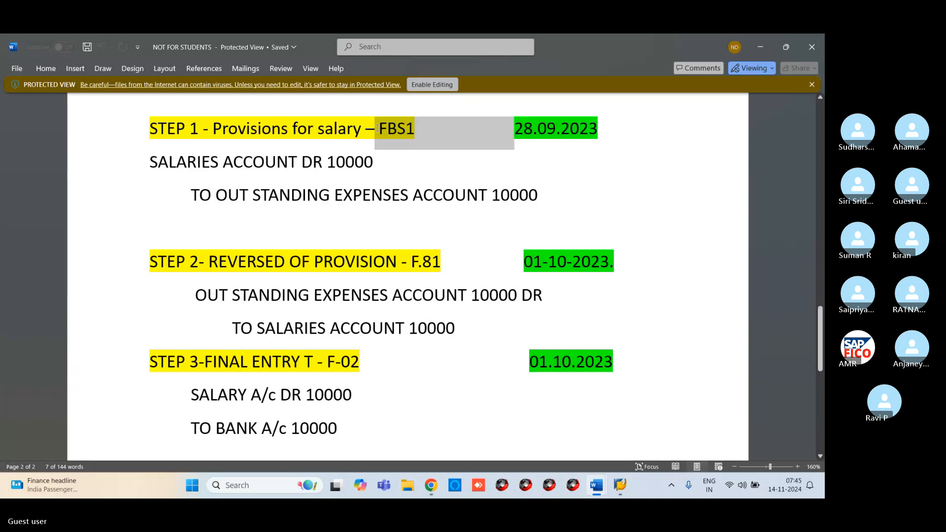
{"action": "left_click", "coordinate": [395, 153]}
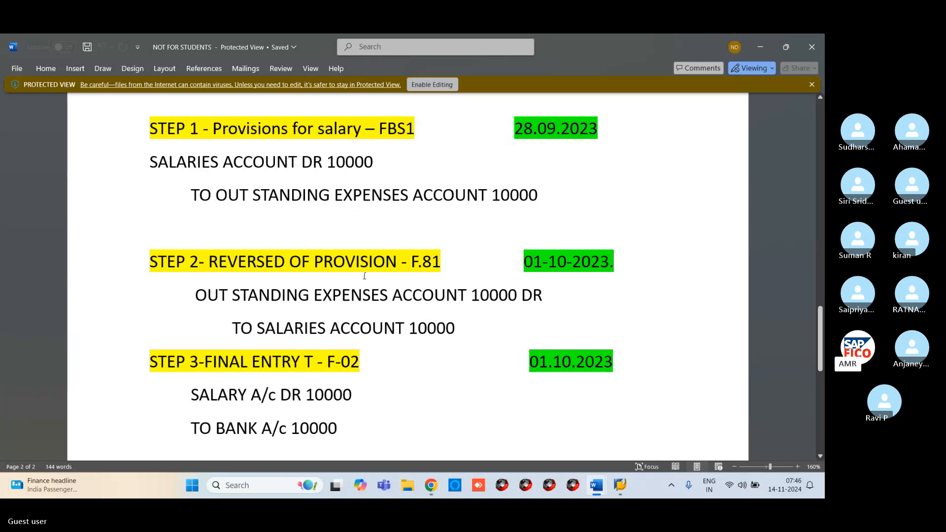
{"action": "scroll", "coordinate": [413, 344], "scroll_direction": "down", "scroll_amount": 7}
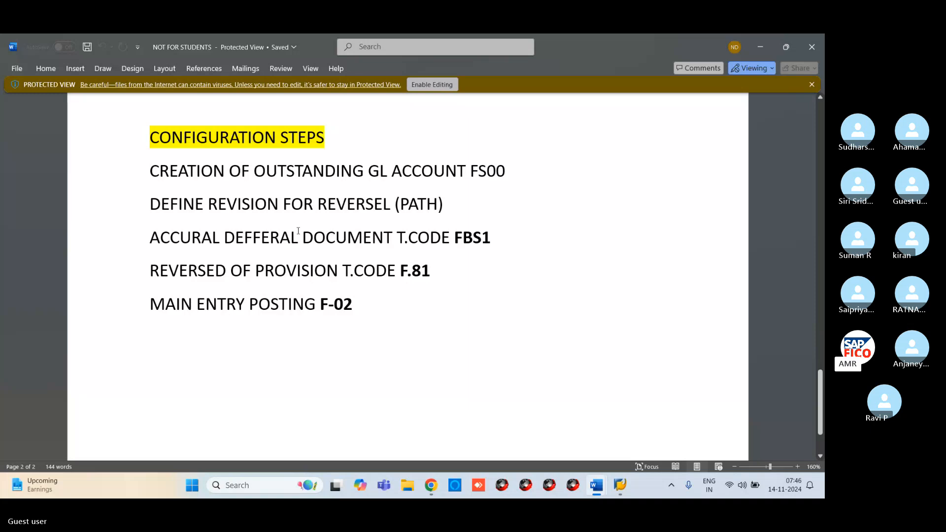
- Switch back to SAP, run transaction SPRO and open the SAP Reference IMG
{"action": "key", "text": "alt+Tab"}
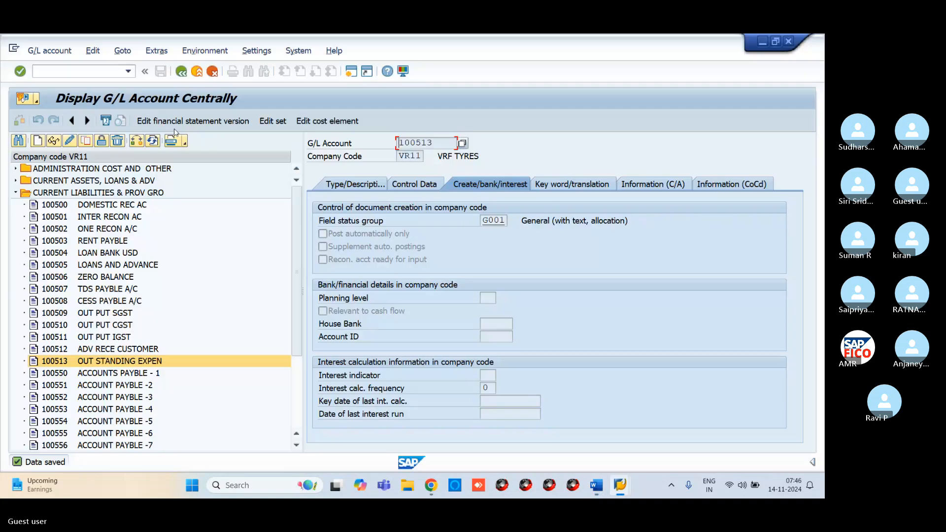
{"action": "left_click", "coordinate": [60, 71]}
{"action": "type", "text": "SPR"}
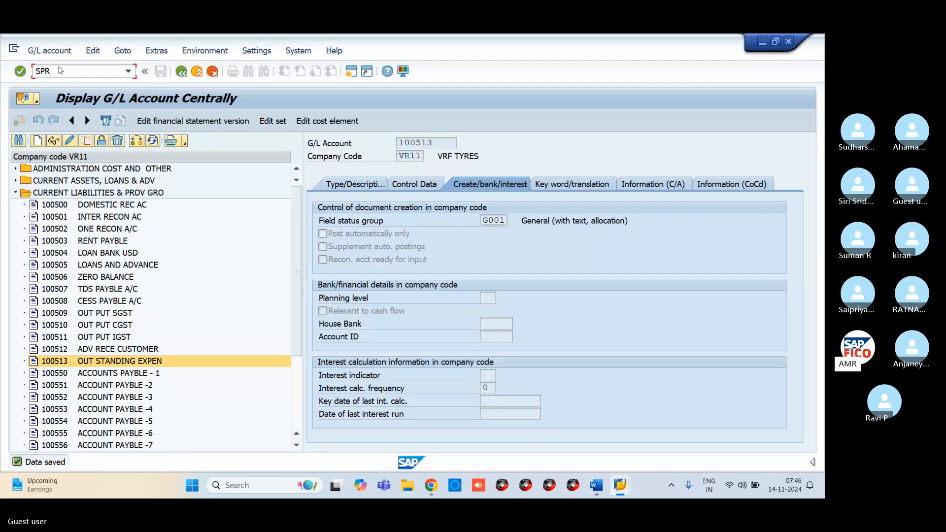
{"action": "key", "text": "Return"}
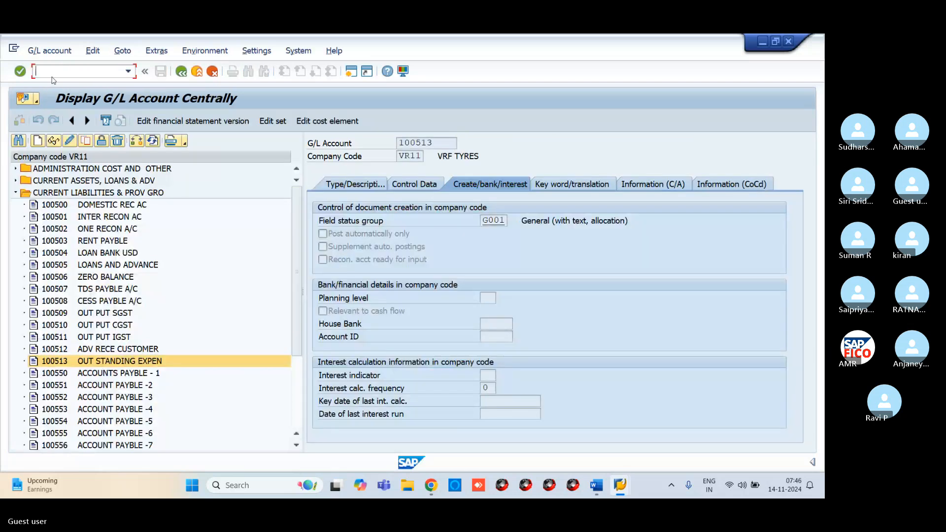
{"action": "type", "text": "/NSP"}
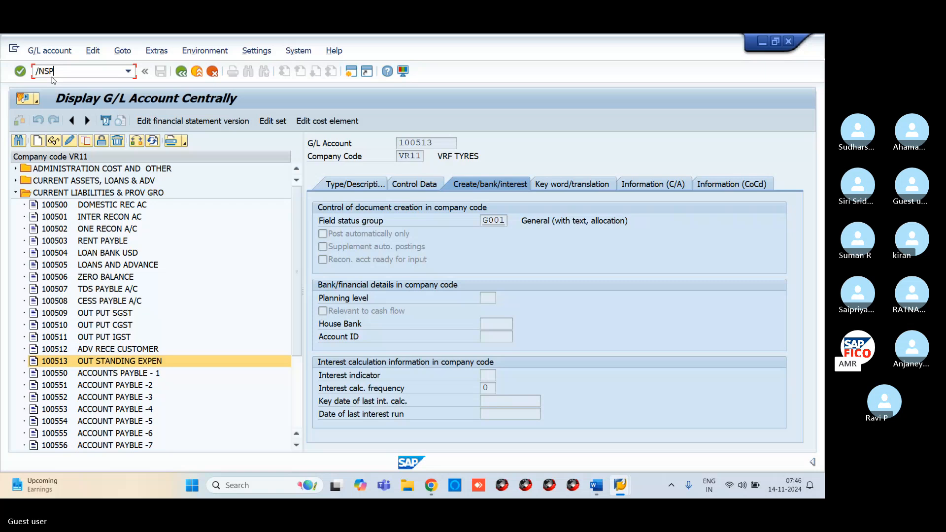
{"action": "type", "text": "RO"}
{"action": "key", "text": "Return"}
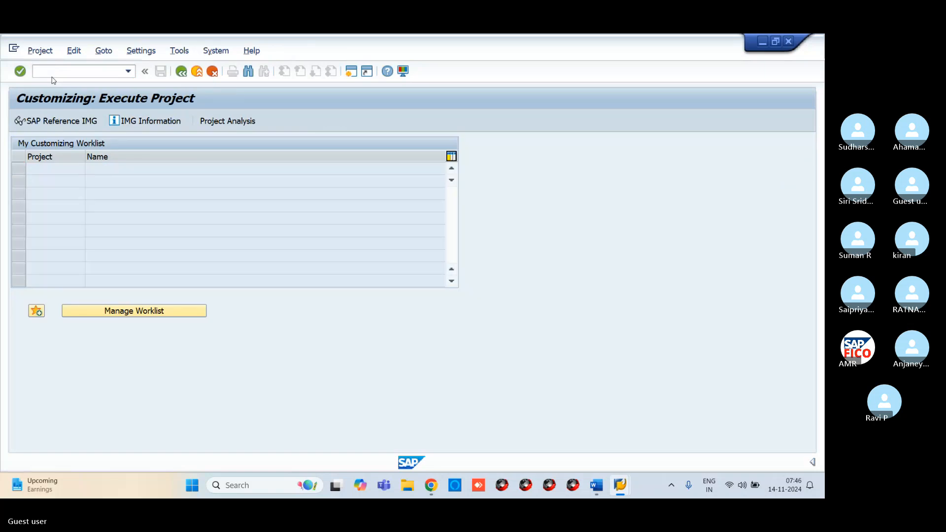
{"action": "key", "text": "F5"}
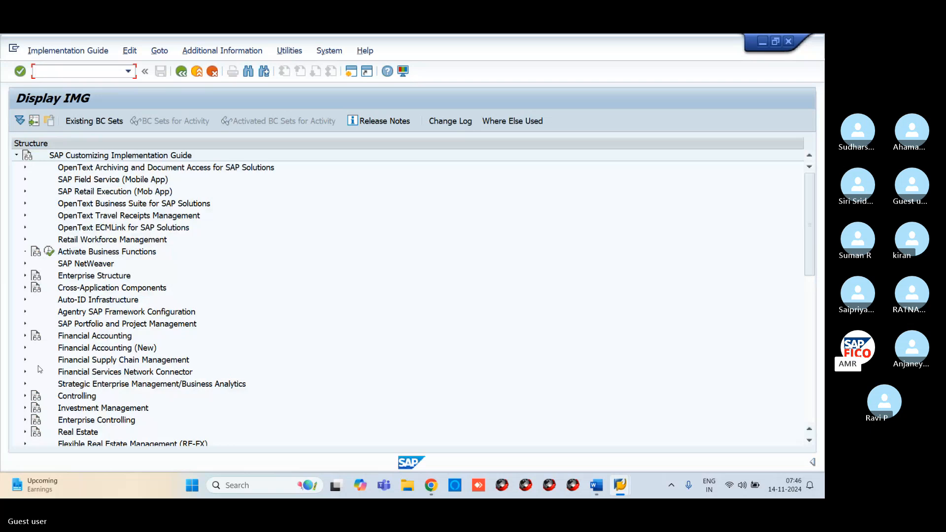
- In the IMG structure, expand Financial Accounting (New), General Ledger Accounting (New), Business Transactions and Adjustment Posting/Reversal
{"action": "left_click", "coordinate": [24, 336]}
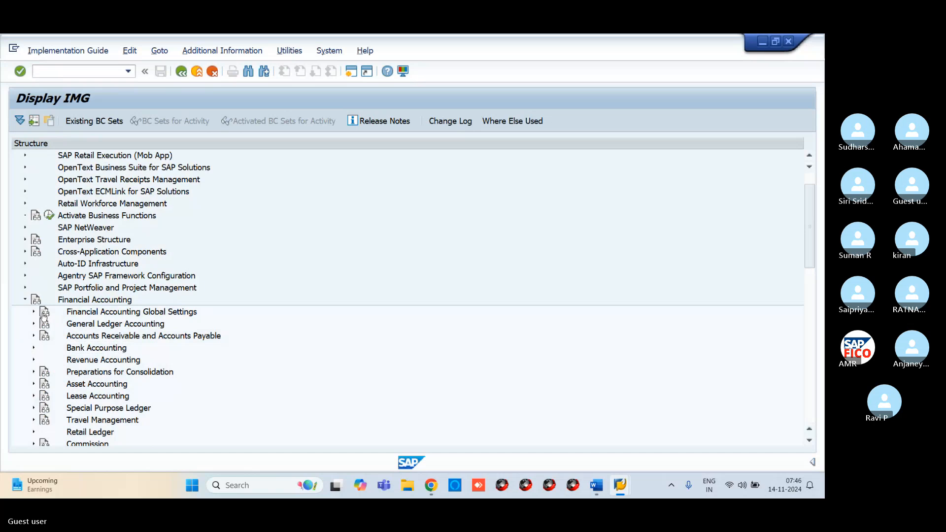
{"action": "left_click", "coordinate": [25, 299]}
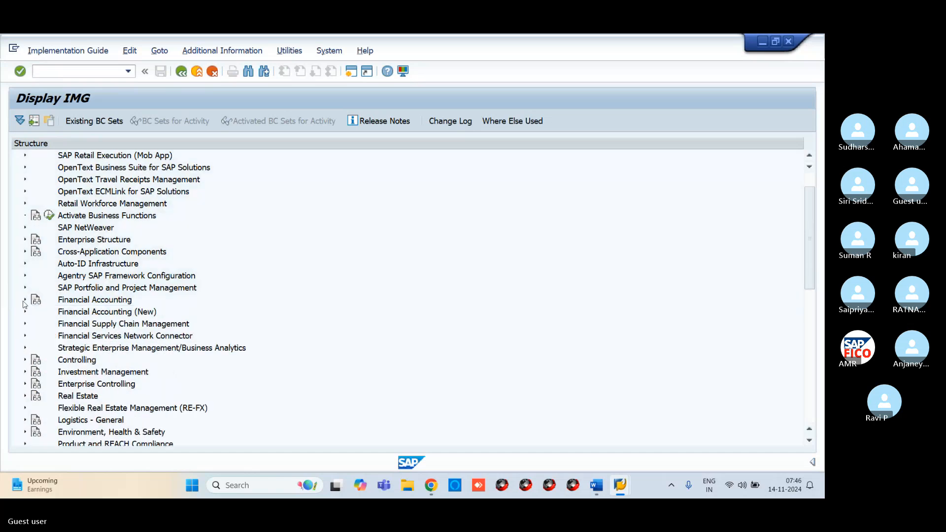
{"action": "left_click", "coordinate": [24, 312]}
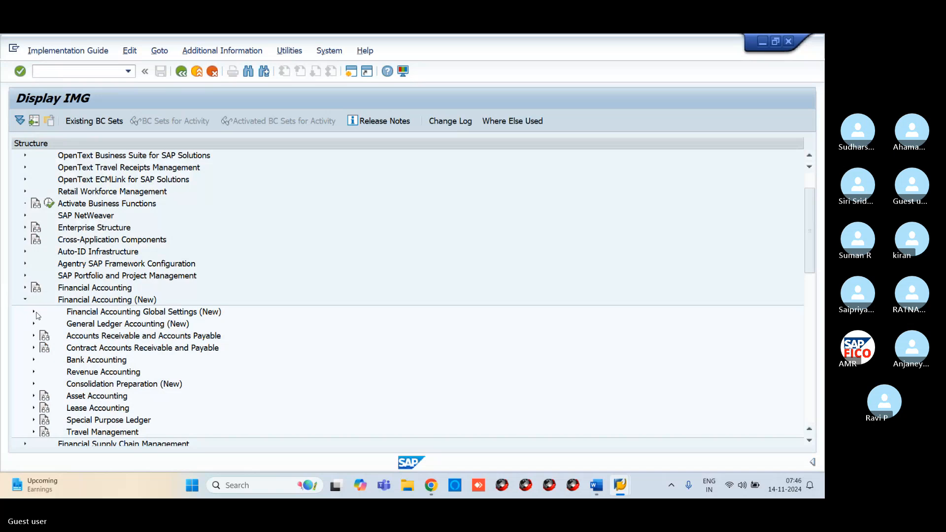
{"action": "left_click", "coordinate": [36, 313]}
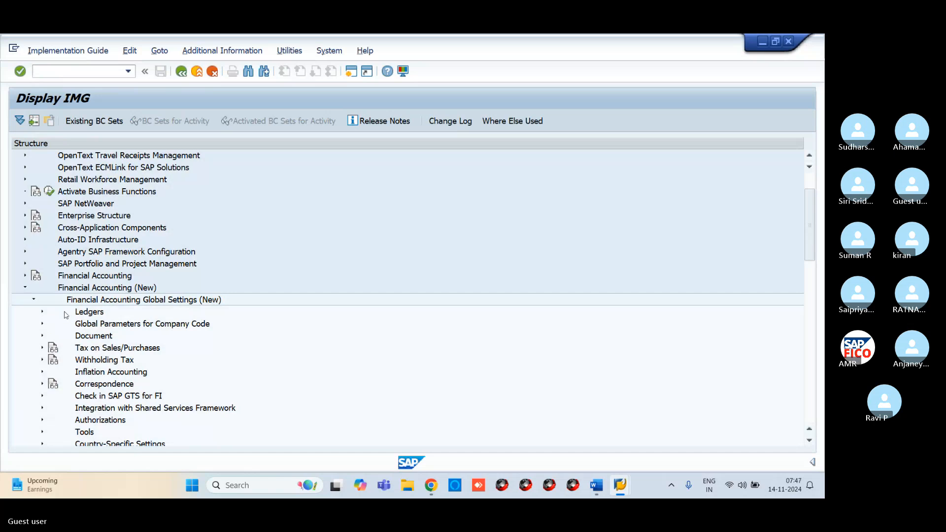
{"action": "scroll", "coordinate": [72, 405], "scroll_direction": "down", "scroll_amount": 3}
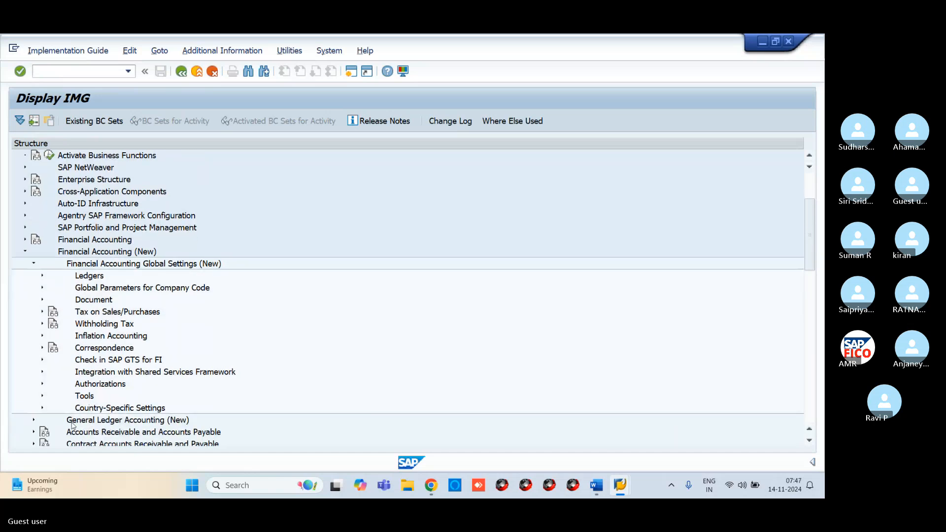
{"action": "left_click", "coordinate": [34, 420]}
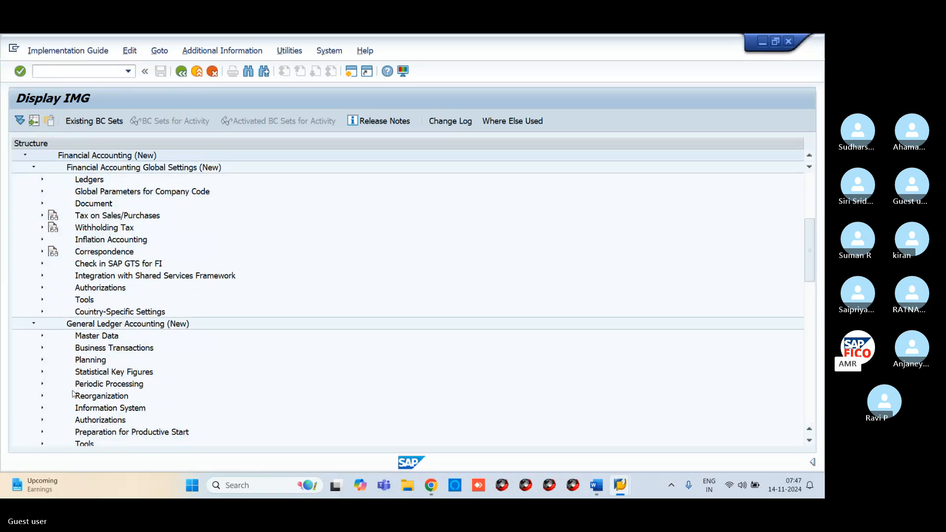
{"action": "left_click", "coordinate": [43, 347]}
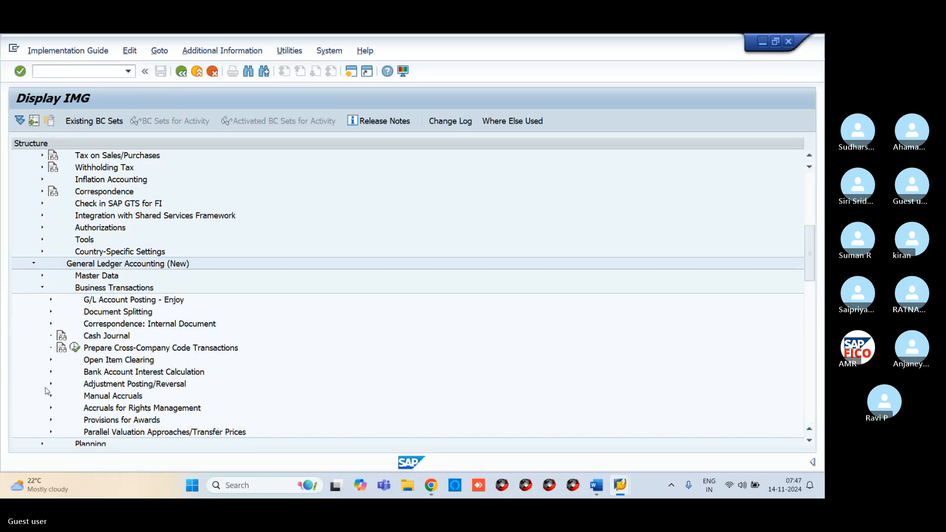
{"action": "left_click", "coordinate": [50, 386]}
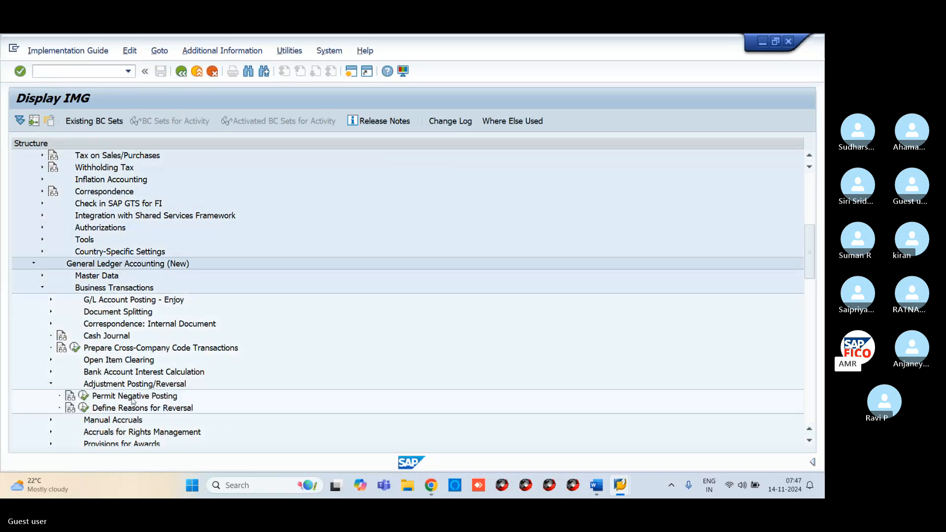
- Show the IMG activity keys as additional information beside the IMG structure
{"action": "left_click", "coordinate": [237, 51]}
{"action": "mouse_move", "coordinate": [301, 66]}
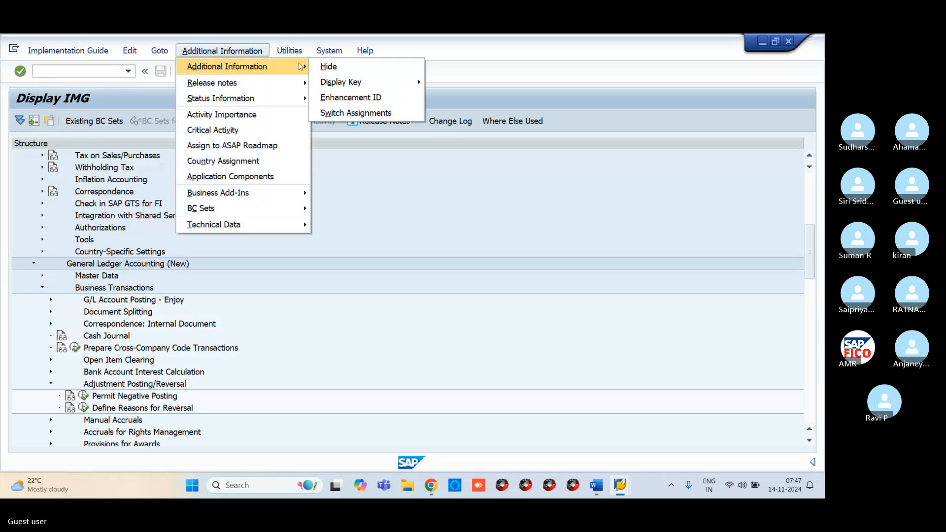
{"action": "mouse_move", "coordinate": [364, 82]}
{"action": "left_click", "coordinate": [448, 98]}
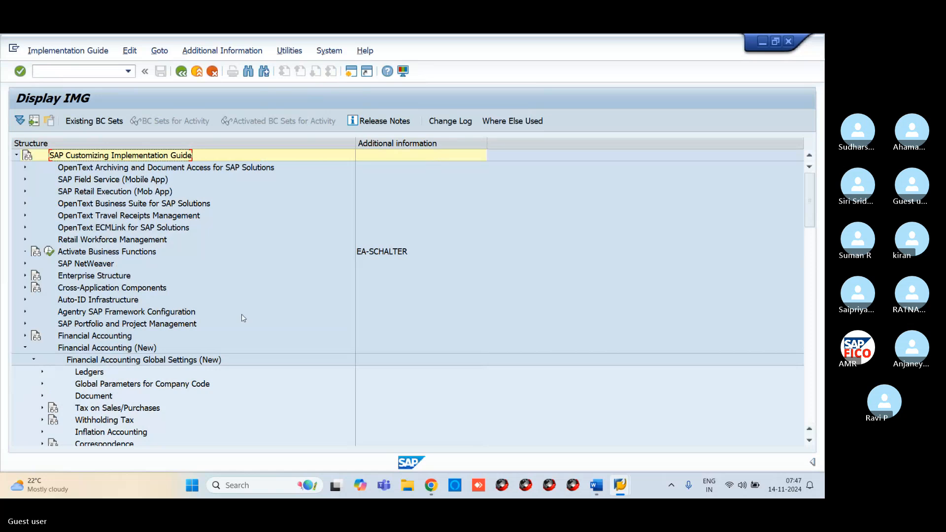
- Open the Define Reasons for Reversal activity under Adjustment Posting/Reversal
{"action": "scroll", "coordinate": [243, 318], "scroll_direction": "down", "scroll_amount": 4}
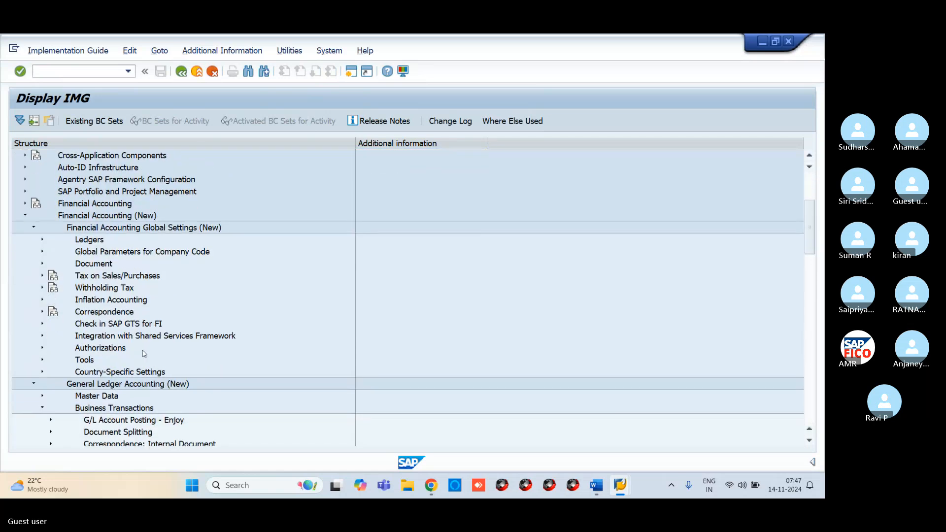
{"action": "scroll", "coordinate": [143, 359], "scroll_direction": "down", "scroll_amount": 1}
{"action": "scroll", "coordinate": [142, 372], "scroll_direction": "down", "scroll_amount": 1}
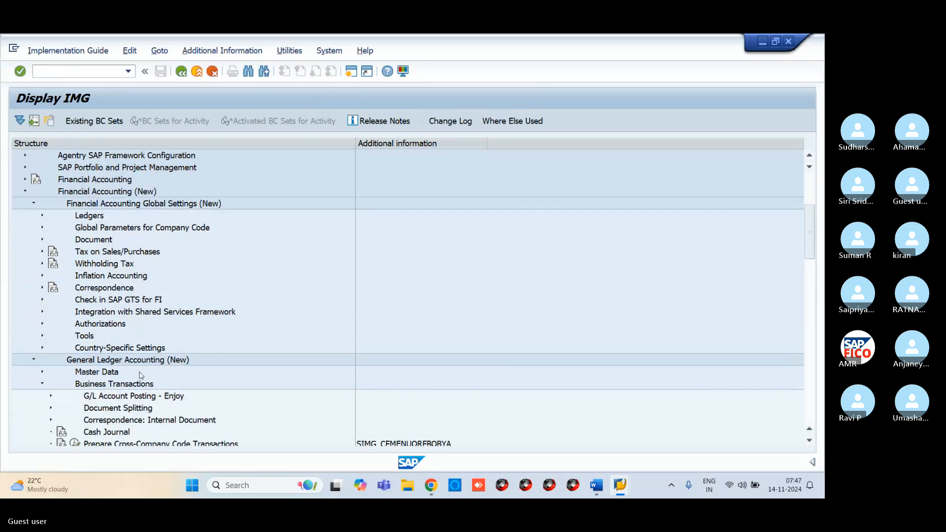
{"action": "scroll", "coordinate": [141, 375], "scroll_direction": "down", "scroll_amount": 1}
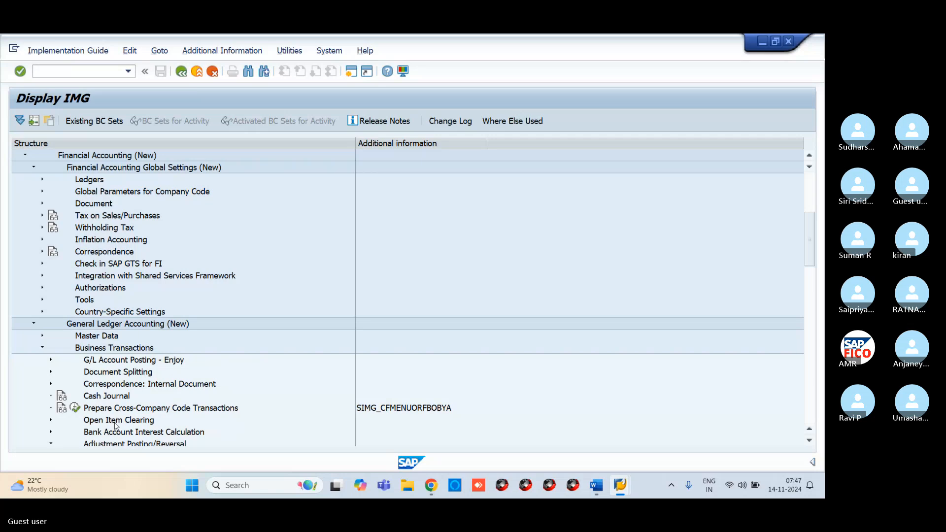
{"action": "scroll", "coordinate": [116, 425], "scroll_direction": "down", "scroll_amount": 2}
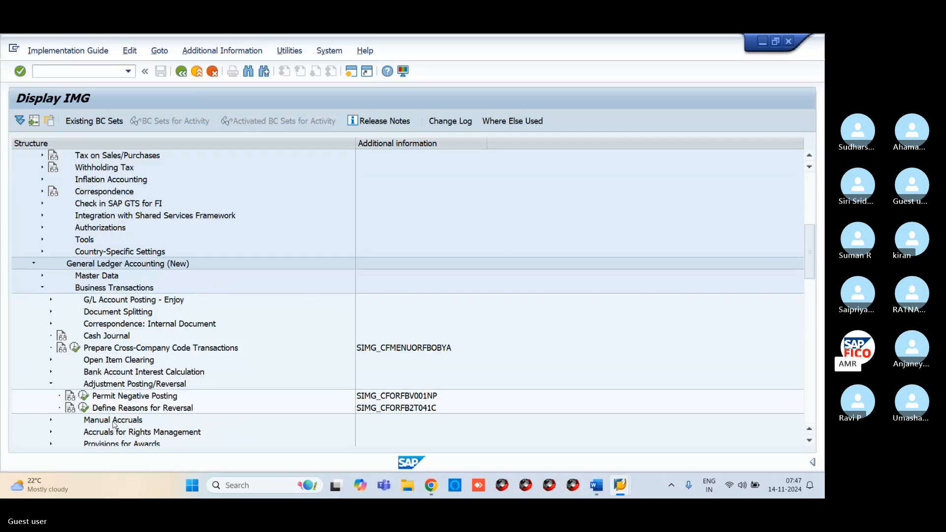
{"action": "left_click", "coordinate": [84, 409]}
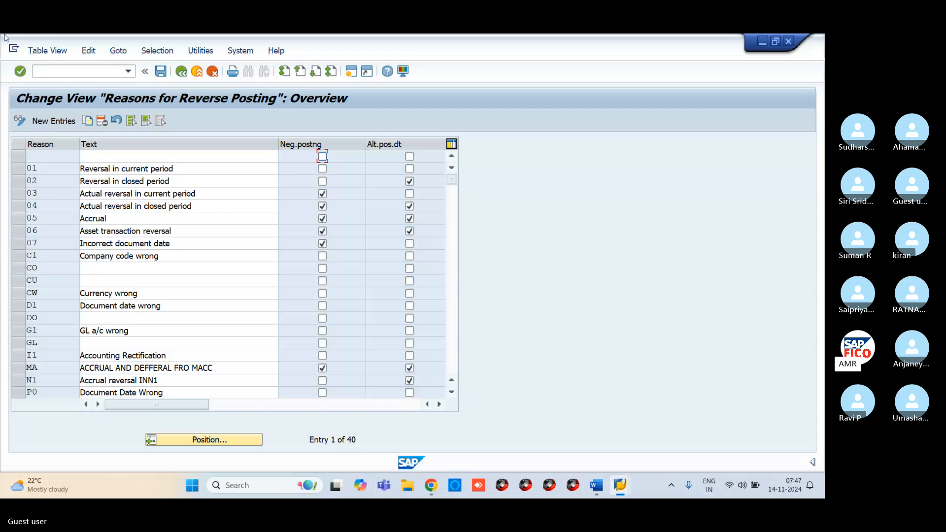
- Create a new reversal reason OP with the text ACCURAL DEFFERAL CONCEPT - VR11
{"action": "left_click", "coordinate": [48, 123]}
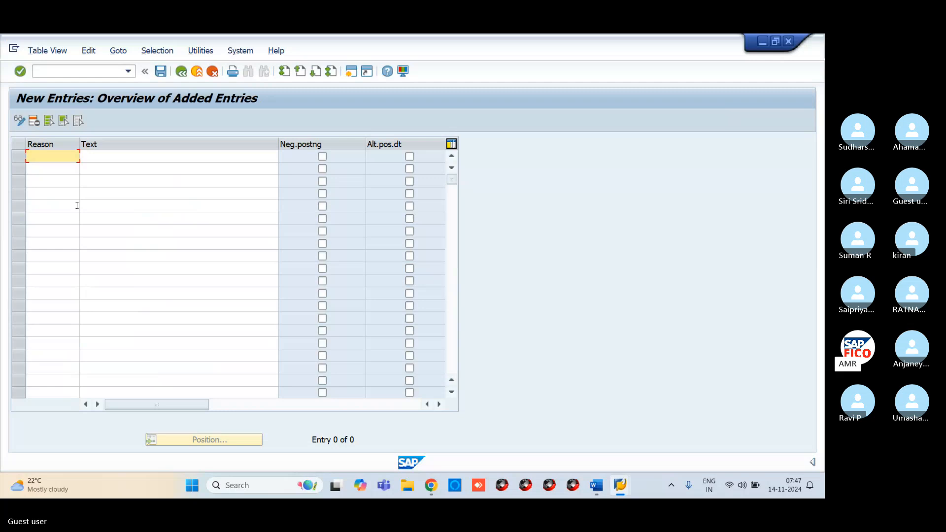
{"action": "type", "text": "OP"}
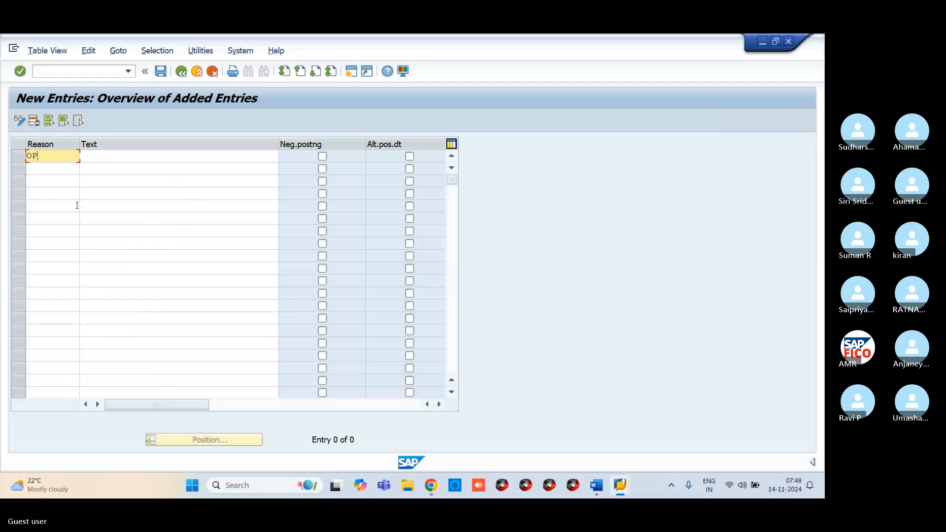
{"action": "key", "text": "Tab"}
{"action": "type", "text": "A"}
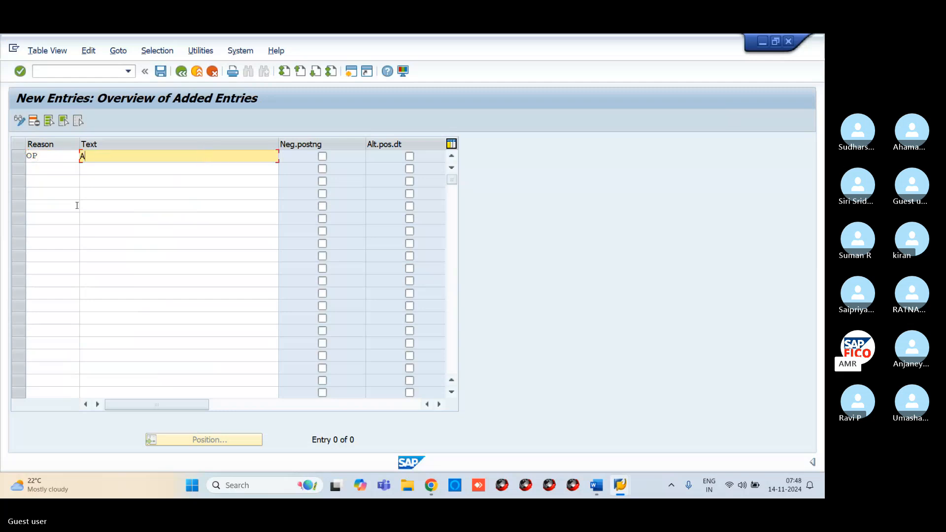
{"action": "type", "text": "CCURAL "}
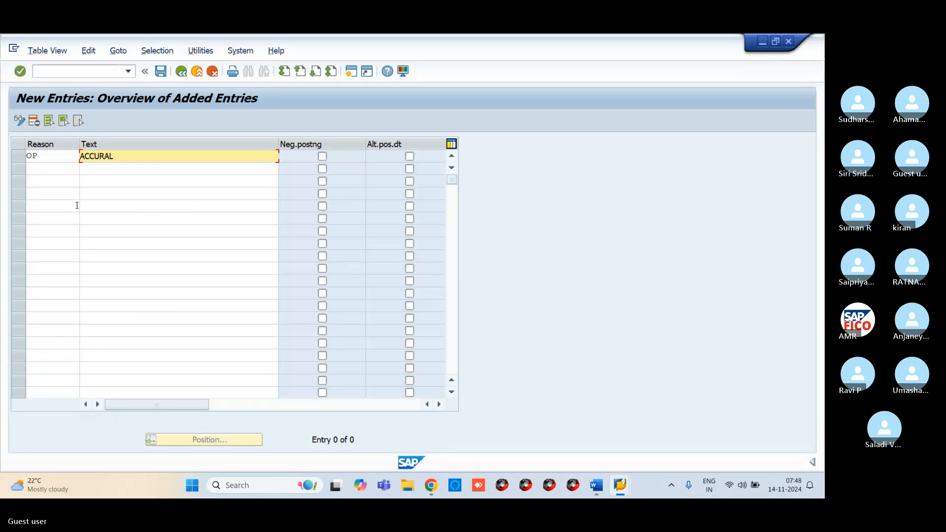
{"action": "type", "text": "DEFFERALL"}
{"action": "key", "text": "BackSpace"}
{"action": "key", "text": "BackSpace"}
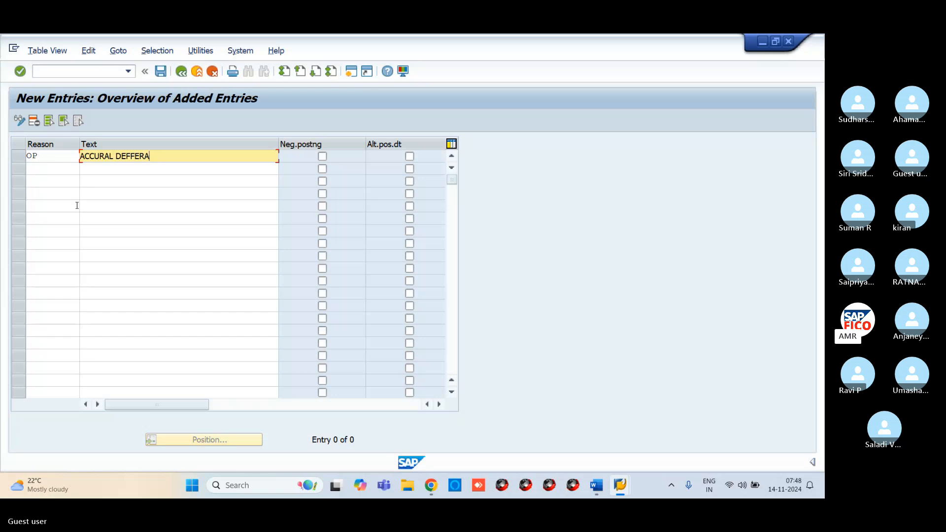
{"action": "type", "text": "L CONCEPT - VR11"}
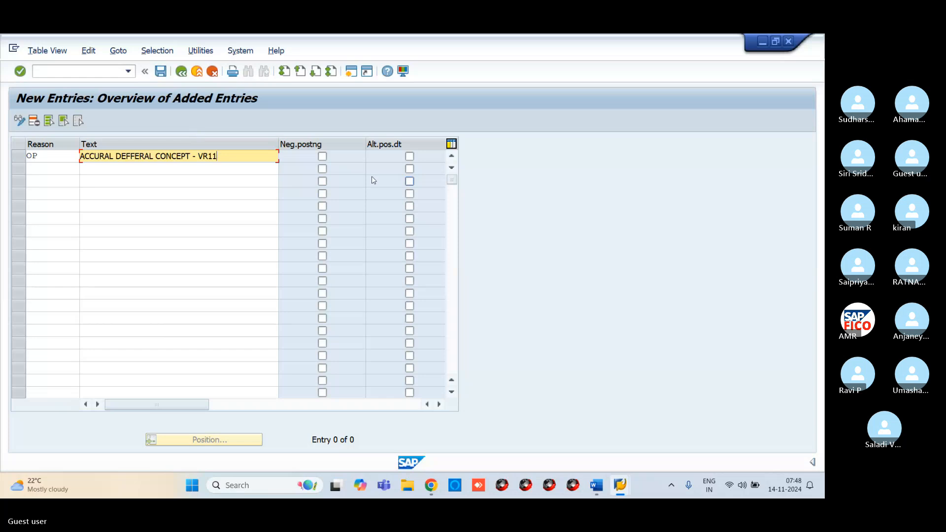
- Allow negative posting and an alternative posting date for reversal reason OP and save the entry
{"action": "left_click", "coordinate": [324, 157]}
{"action": "left_click", "coordinate": [323, 156]}
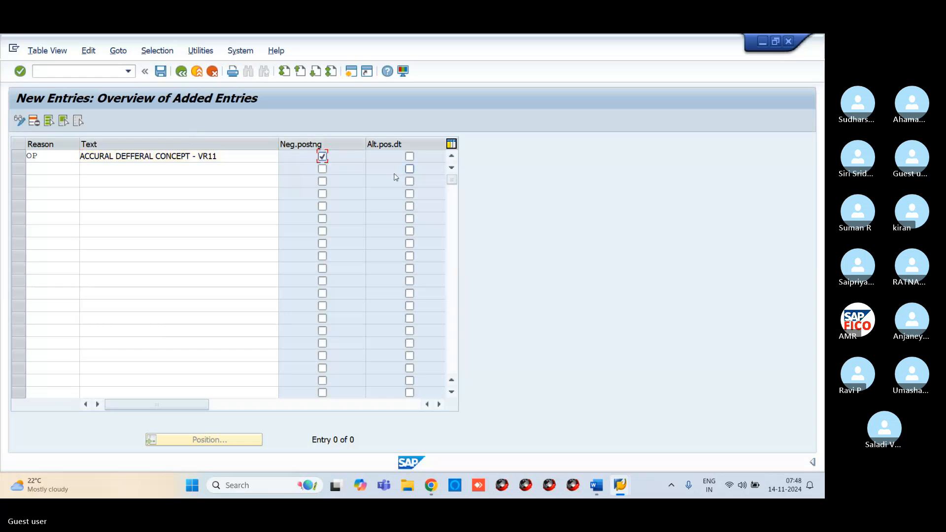
{"action": "left_click", "coordinate": [410, 157]}
{"action": "left_click", "coordinate": [161, 71]}
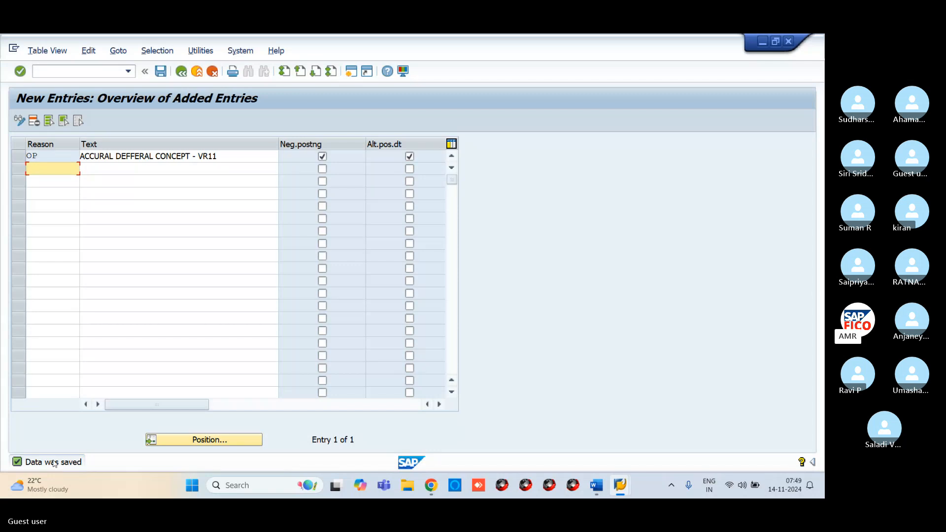
- Check the configuration steps in the Word document, then return to SAP and open transaction FBS1 for accrual/deferral documents
{"action": "key", "text": "alt+Tab"}
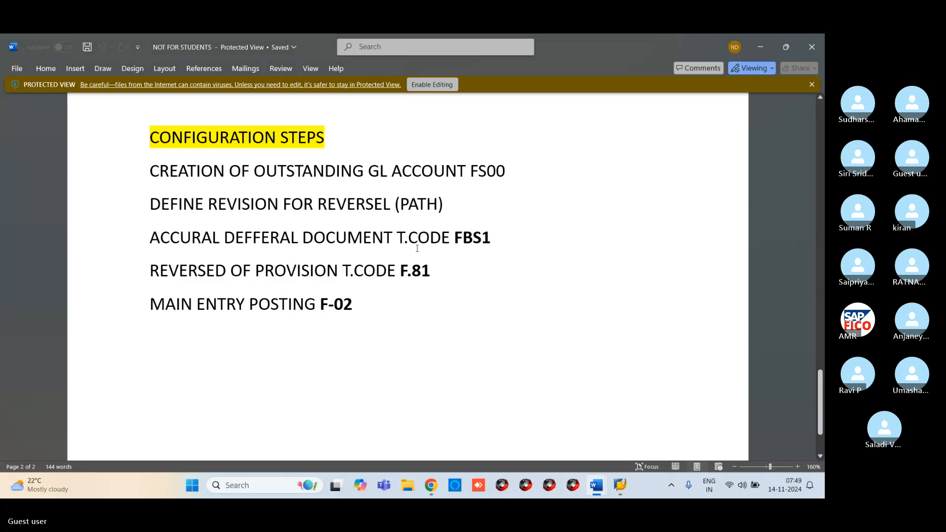
{"action": "key", "text": "alt+Tab"}
{"action": "left_click", "coordinate": [97, 71]}
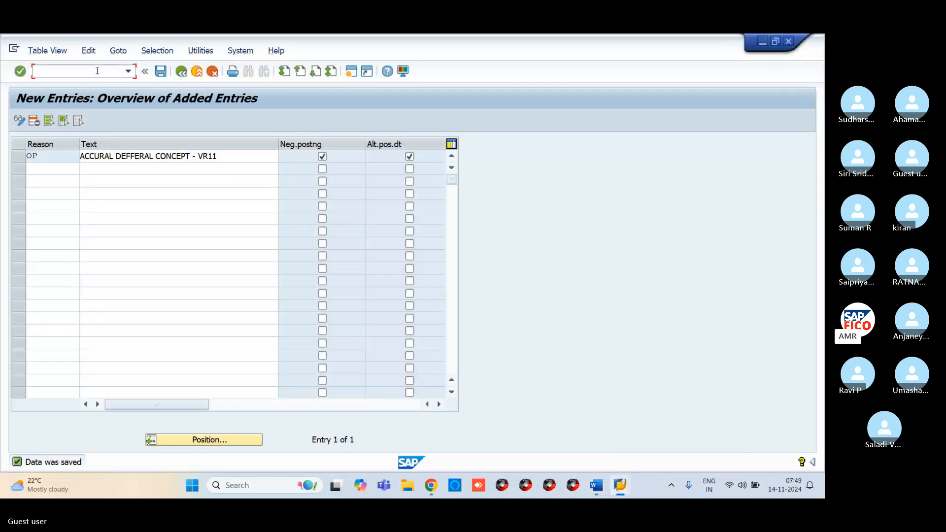
{"action": "type", "text": "/NFBS1"}
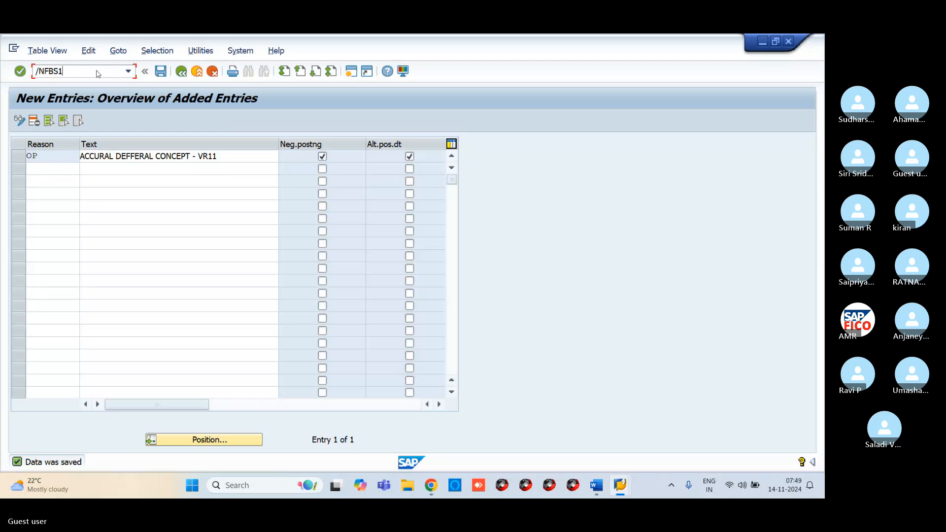
{"action": "key", "text": "Return"}
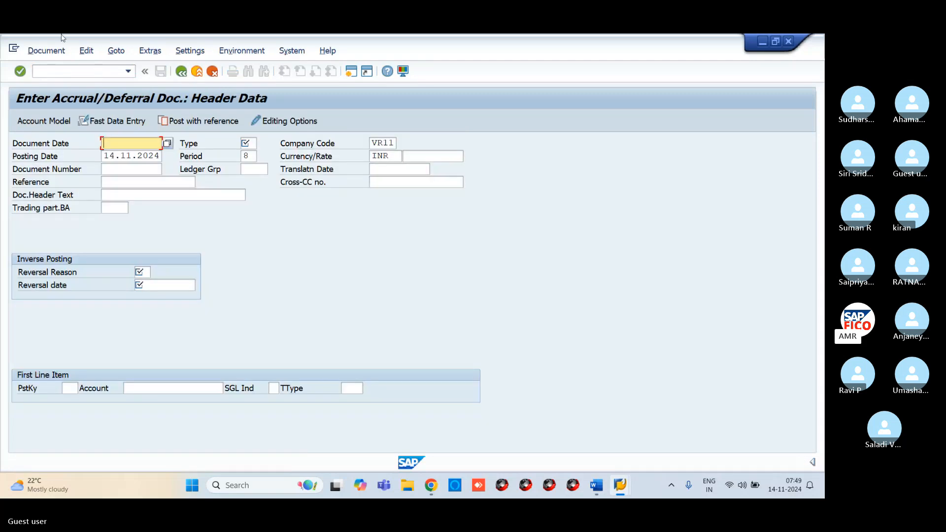
- Set the document date to 14.11.2024 and the document type to SA (G/L account document) in the accrual/deferral header
{"action": "left_click", "coordinate": [167, 144]}
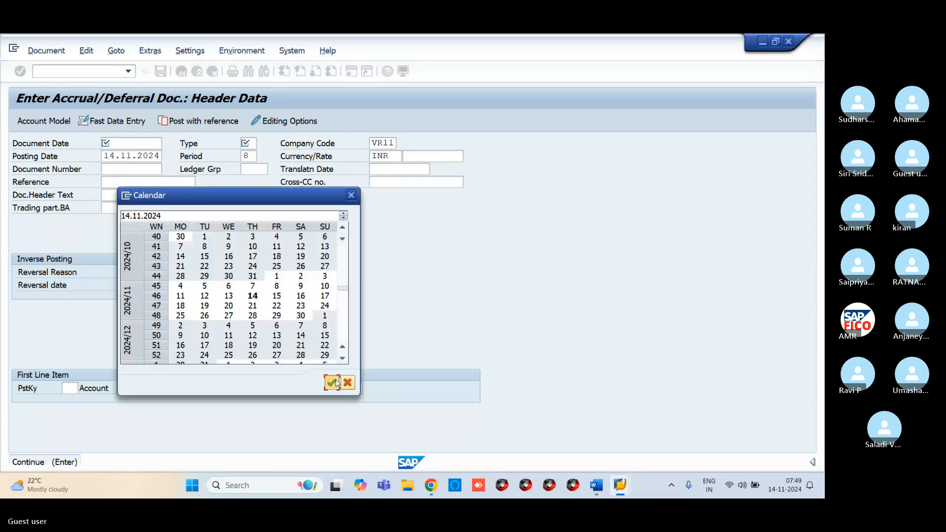
{"action": "left_click", "coordinate": [332, 382]}
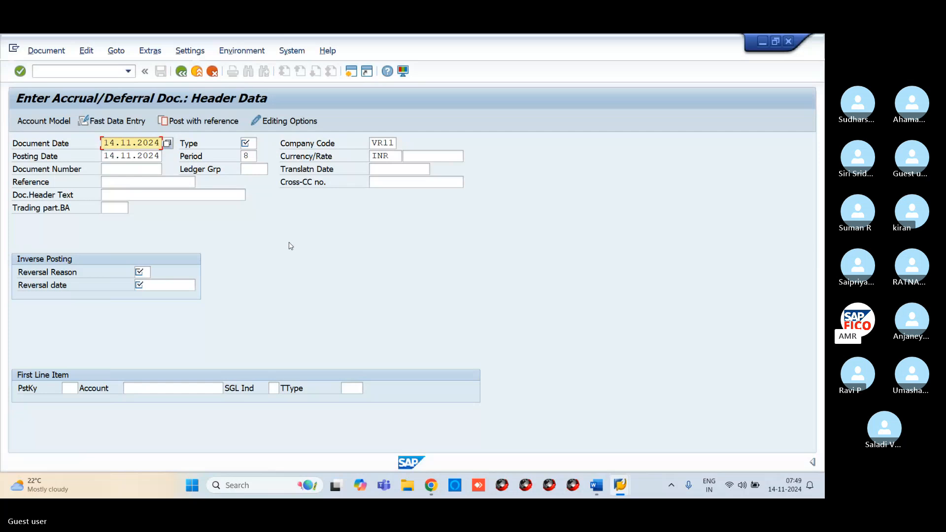
{"action": "left_click", "coordinate": [246, 142]}
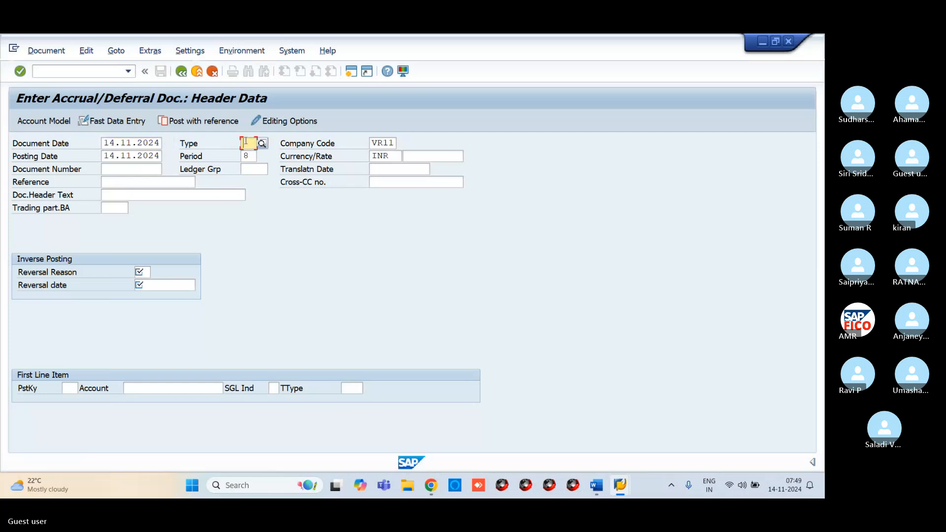
{"action": "type", "text": "SA"}
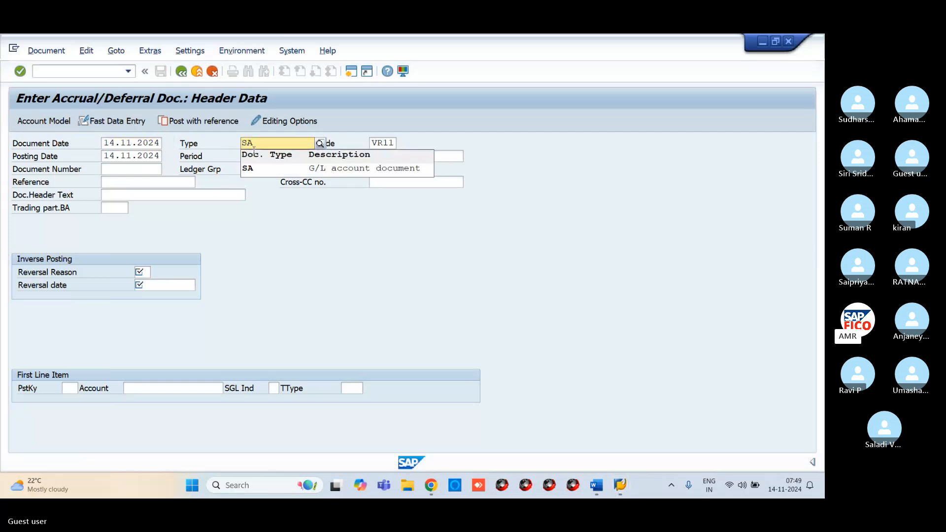
{"action": "left_click", "coordinate": [256, 169]}
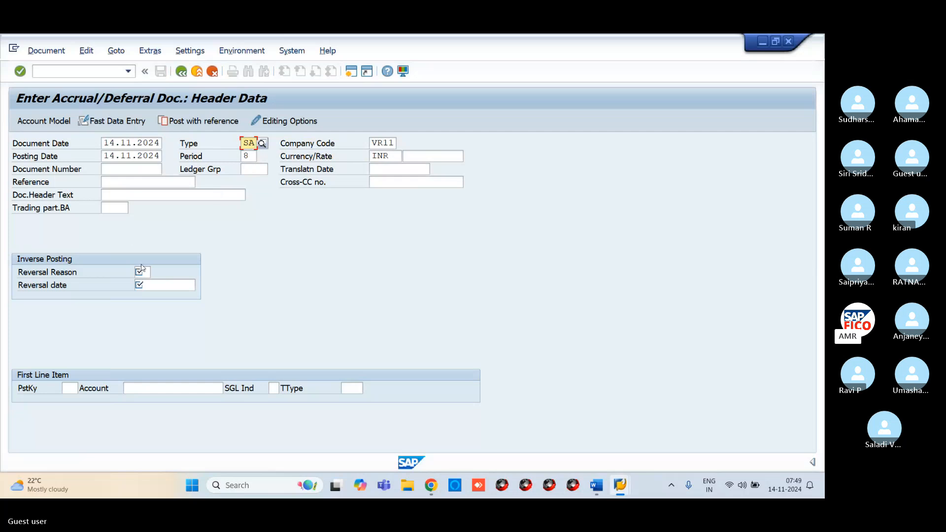
- Set the reversal reason under Inverse Posting to OP, ACCURAL DEFFERAL CONCEPT - VR11
{"action": "left_click", "coordinate": [141, 271]}
{"action": "type", "text": "OP"}
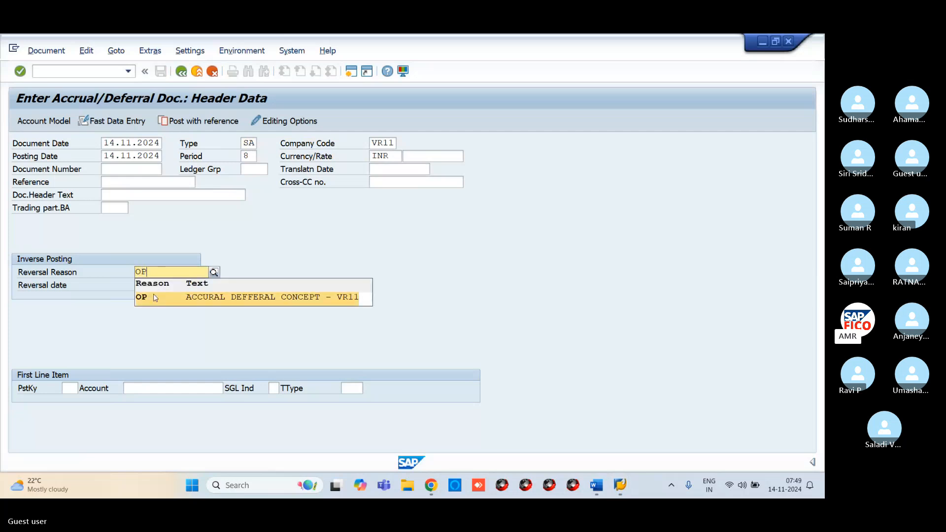
{"action": "left_click", "coordinate": [155, 297]}
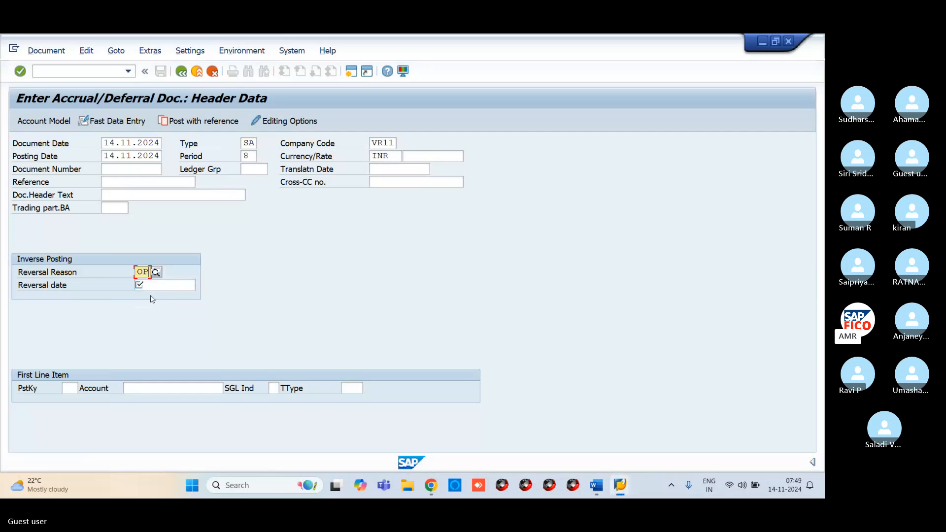
- Change both the document date and the posting date to 30.11.2024
{"action": "left_click", "coordinate": [143, 142]}
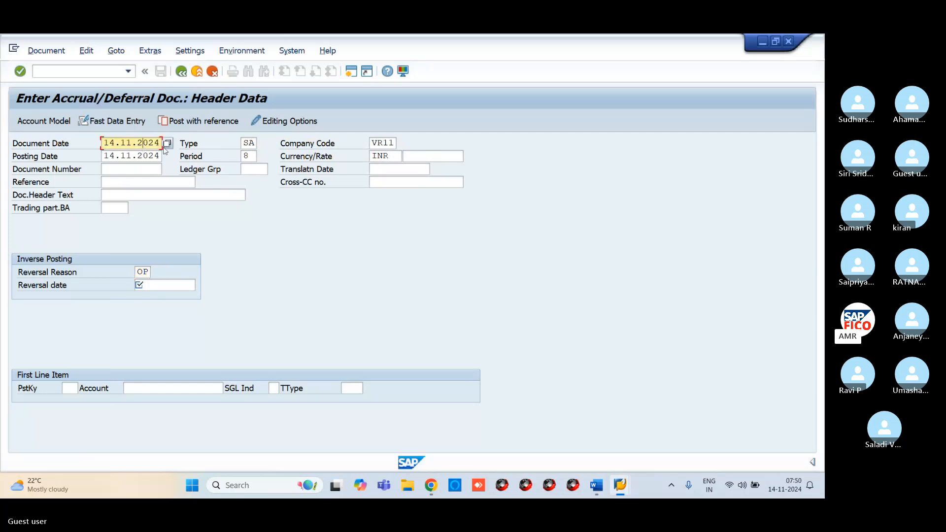
{"action": "left_click", "coordinate": [167, 143]}
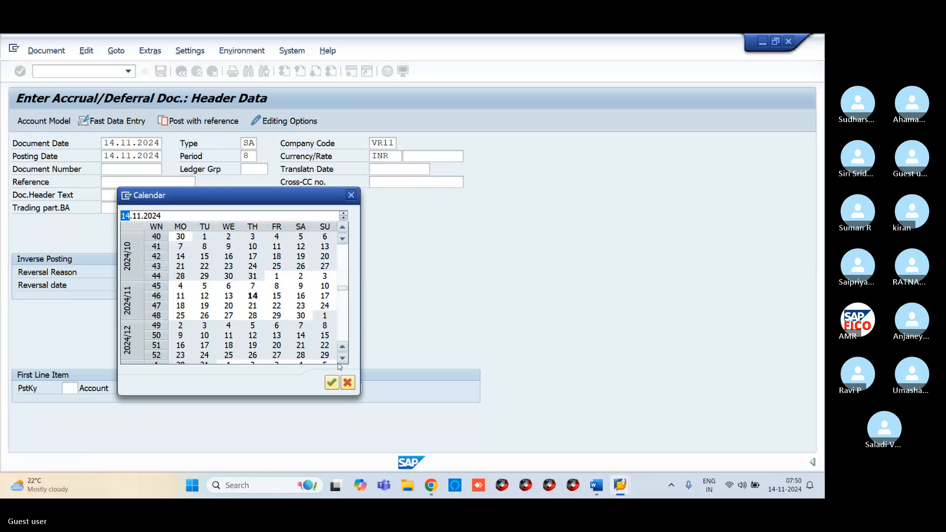
{"action": "left_click", "coordinate": [343, 359]}
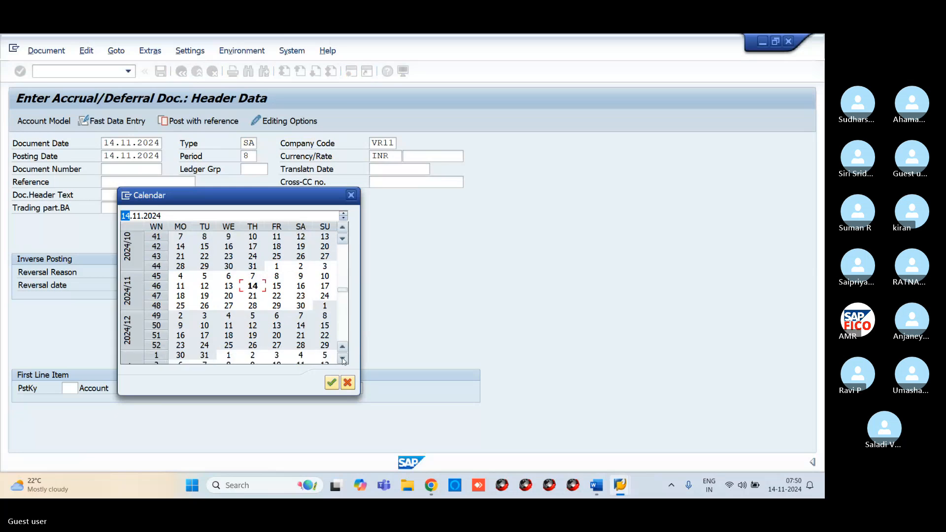
{"action": "double_click", "coordinate": [305, 309]}
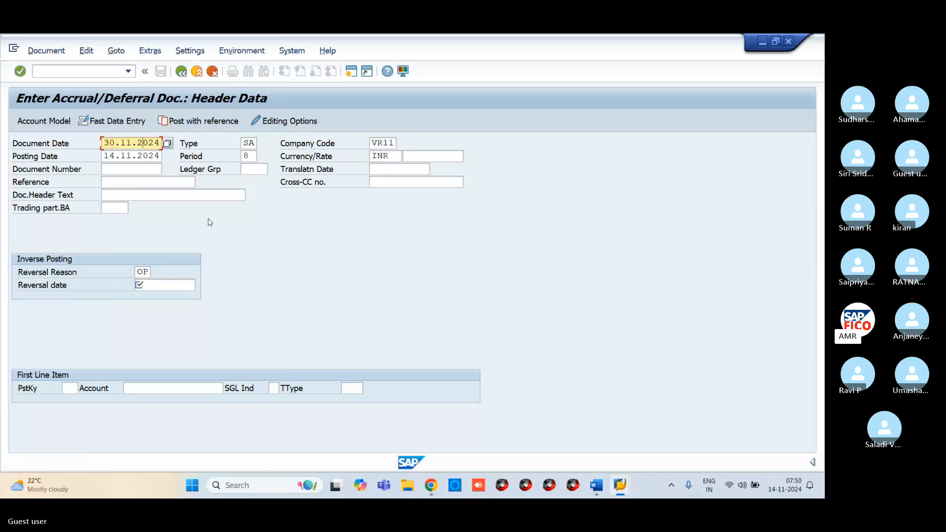
{"action": "left_click", "coordinate": [153, 157]}
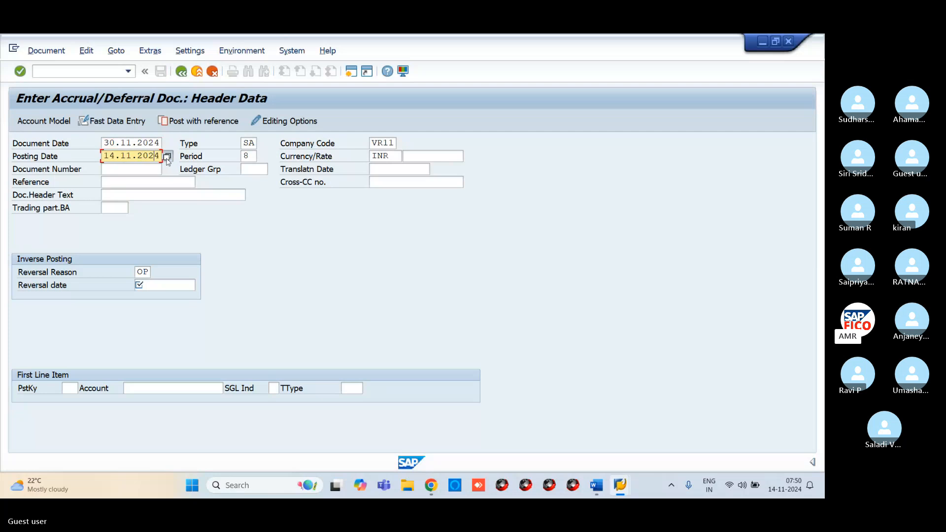
{"action": "left_click", "coordinate": [167, 157]}
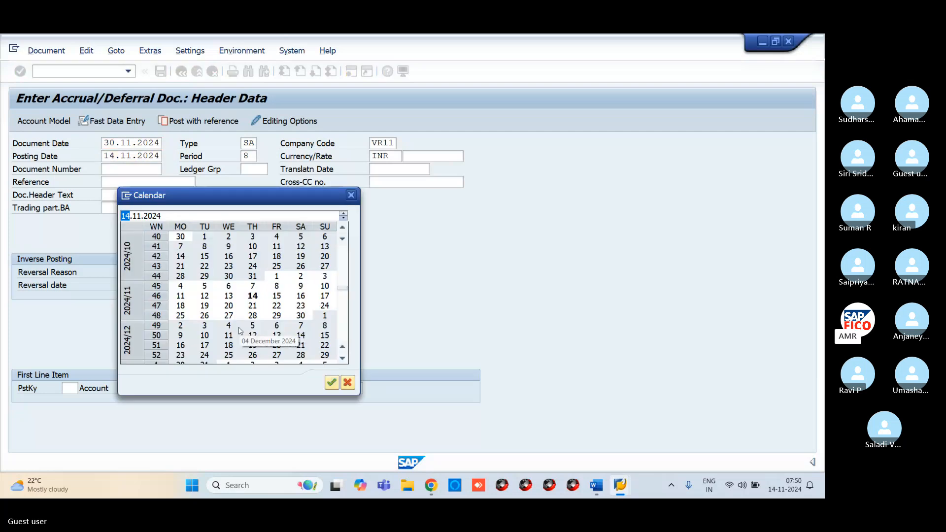
{"action": "double_click", "coordinate": [301, 316]}
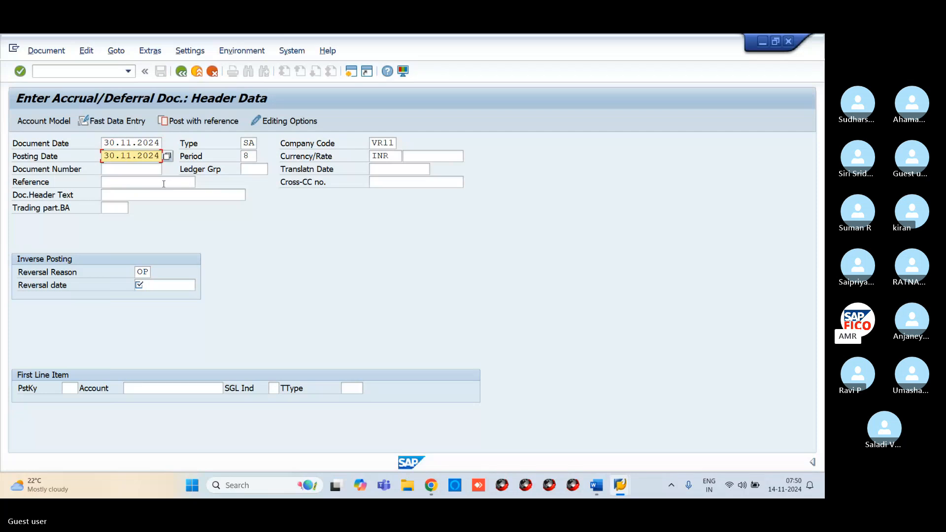
- Set the reversal date under Inverse Posting to 01.12.2024
{"action": "left_click", "coordinate": [142, 273]}
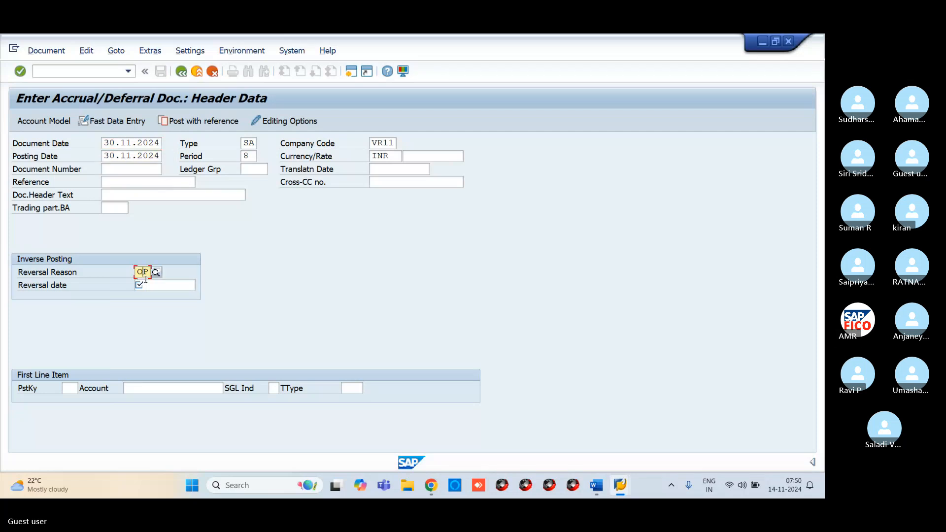
{"action": "left_click", "coordinate": [158, 289]}
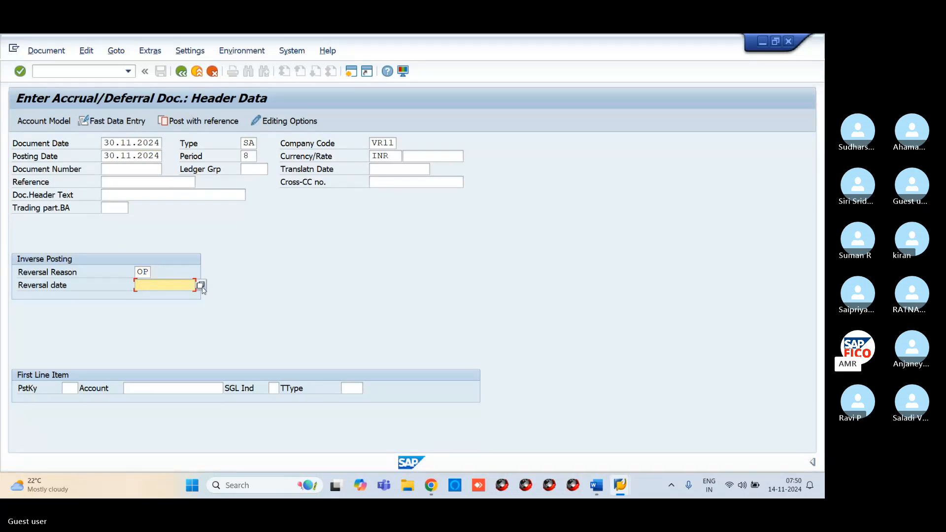
{"action": "left_click", "coordinate": [201, 285]}
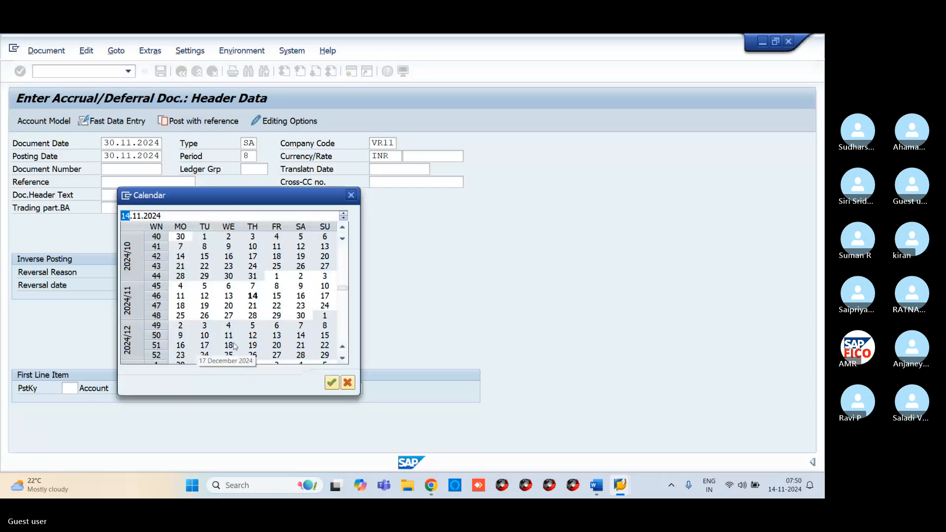
{"action": "double_click", "coordinate": [324, 315]}
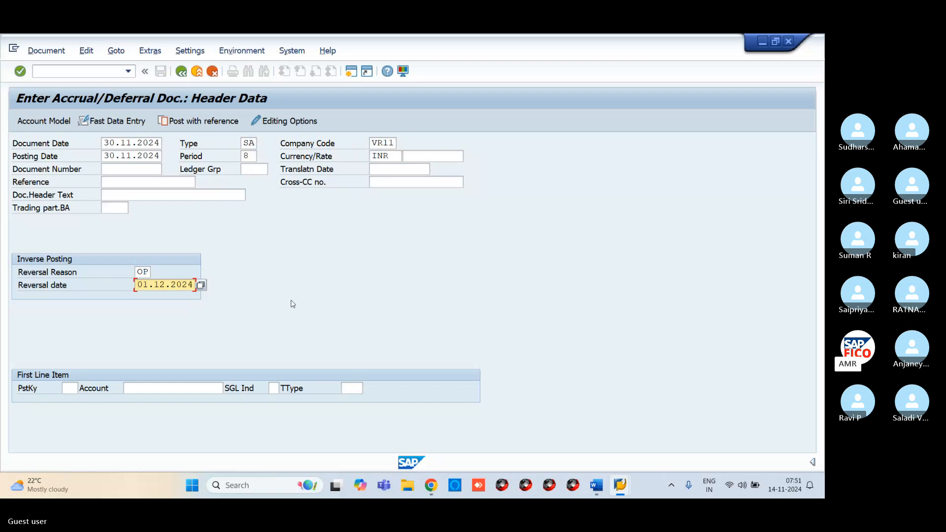
- Enter the first line item with posting key 40 and the SALARY ACCOUNT from chart of accounts VROC, and continue to its item details
{"action": "left_click", "coordinate": [72, 389]}
{"action": "type", "text": "40"}
{"action": "key", "text": "Tab"}
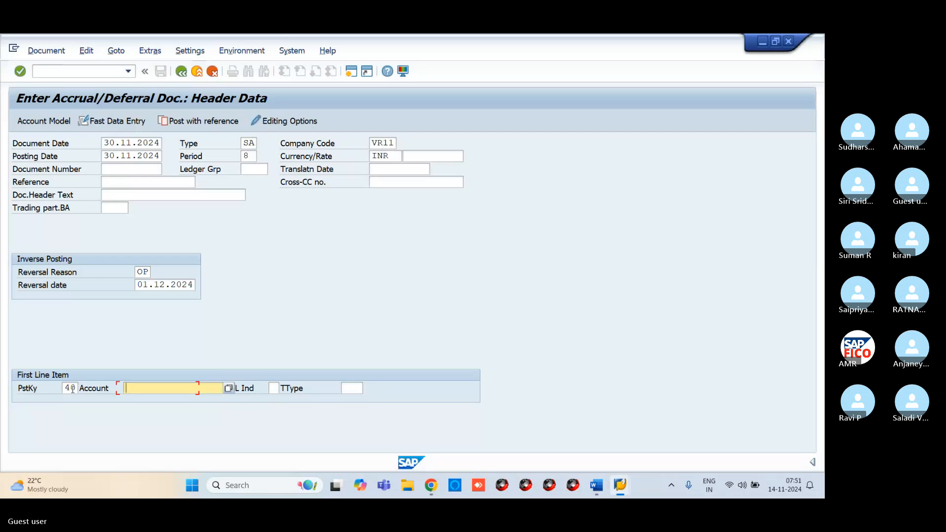
{"action": "left_click", "coordinate": [227, 389]}
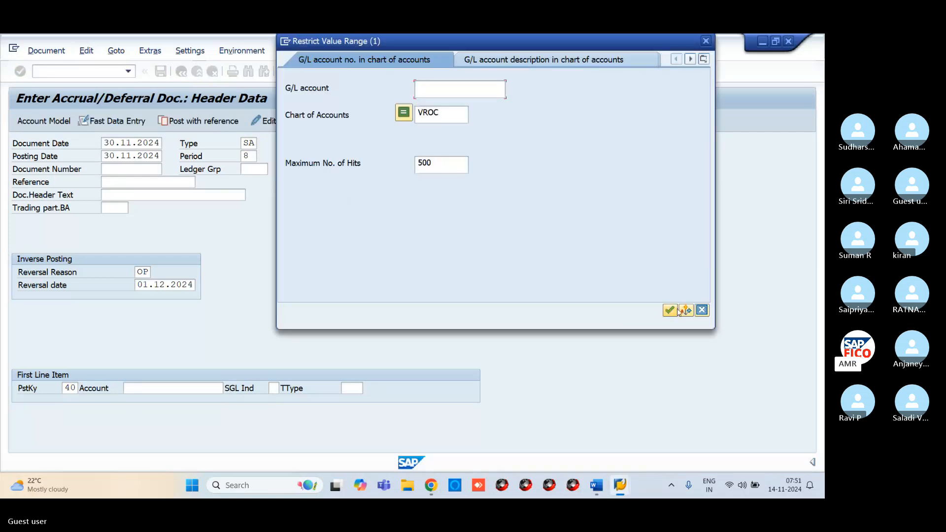
{"action": "key", "text": "Return"}
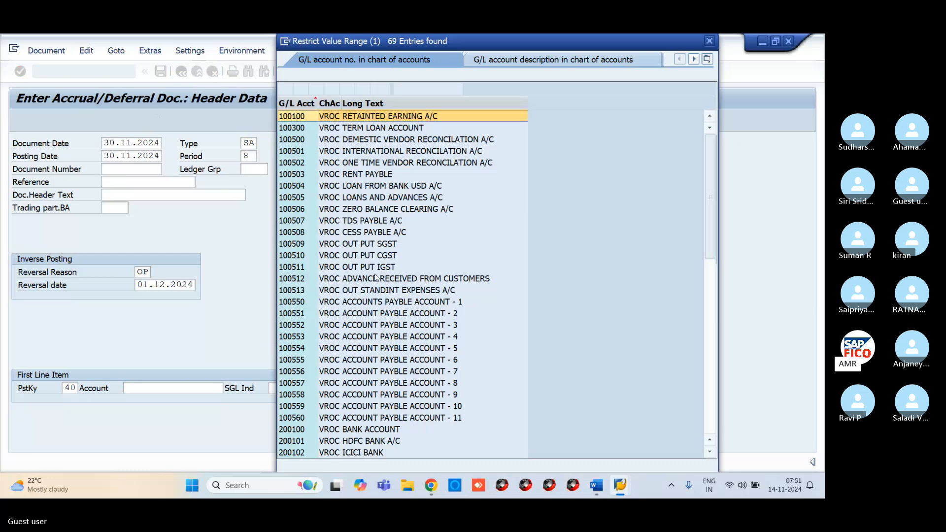
{"action": "scroll", "coordinate": [339, 393], "scroll_direction": "down", "scroll_amount": 13}
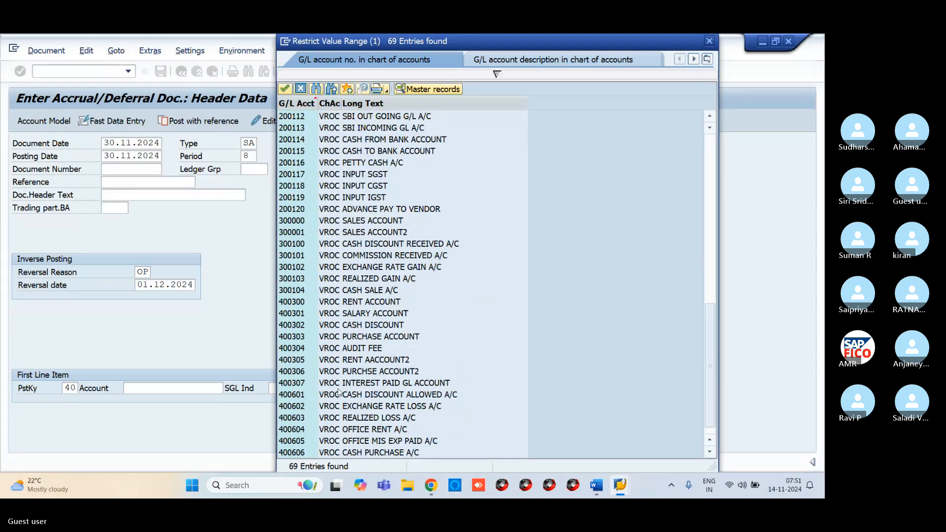
{"action": "scroll", "coordinate": [339, 392], "scroll_direction": "down", "scroll_amount": 1}
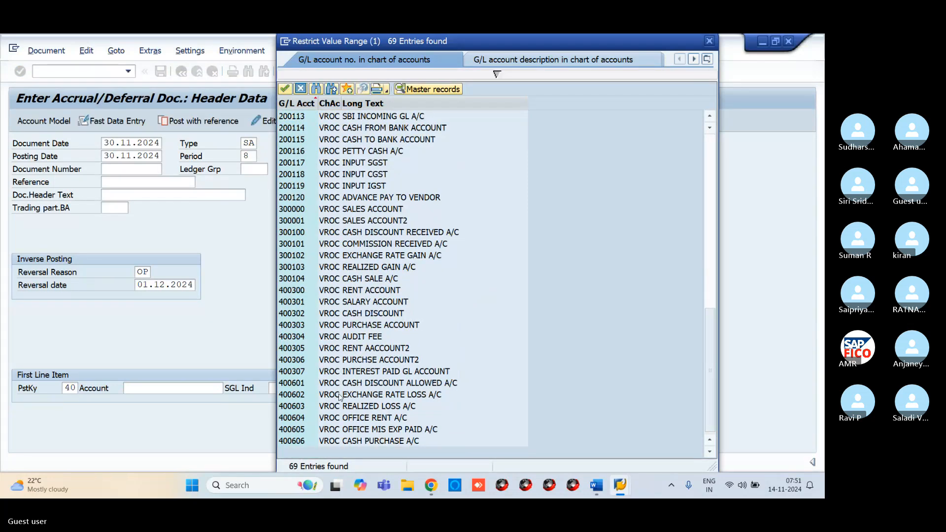
{"action": "left_click", "coordinate": [355, 302]}
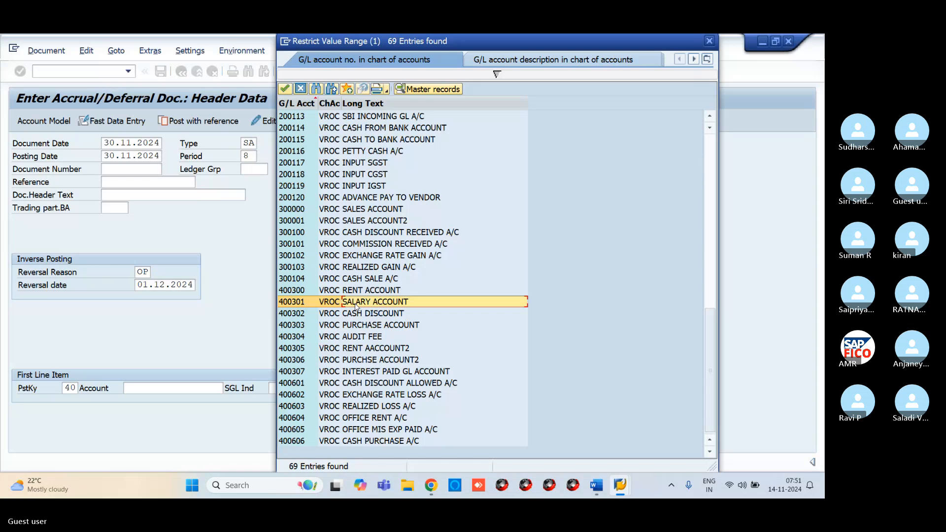
{"action": "double_click", "coordinate": [356, 303]}
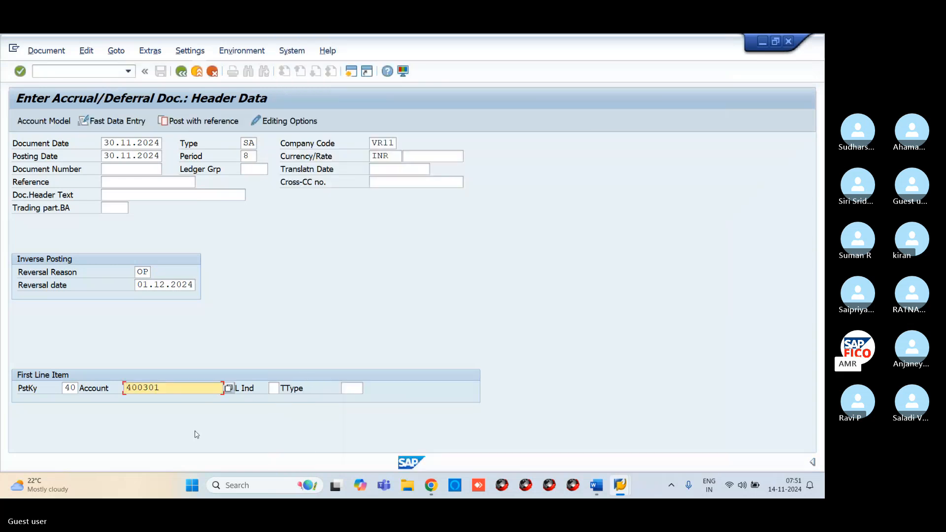
{"action": "key", "text": "Return"}
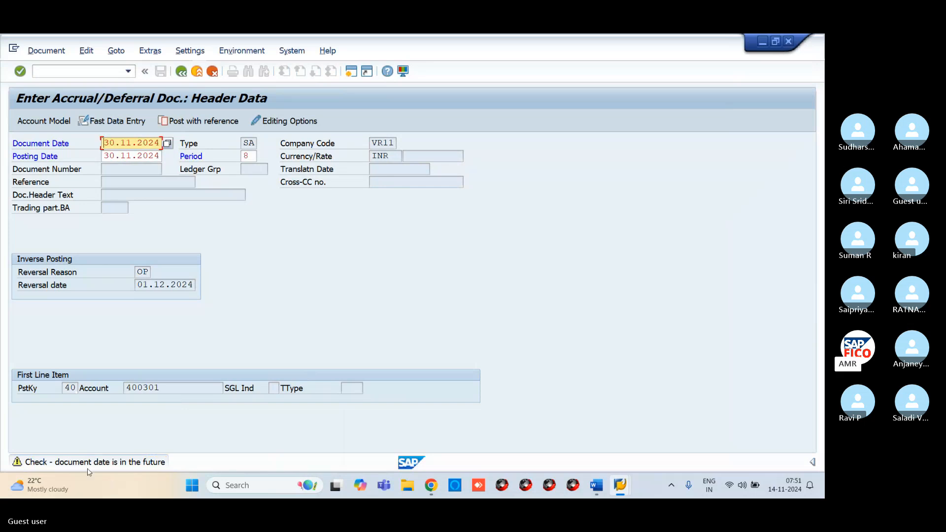
{"action": "key", "text": "Return"}
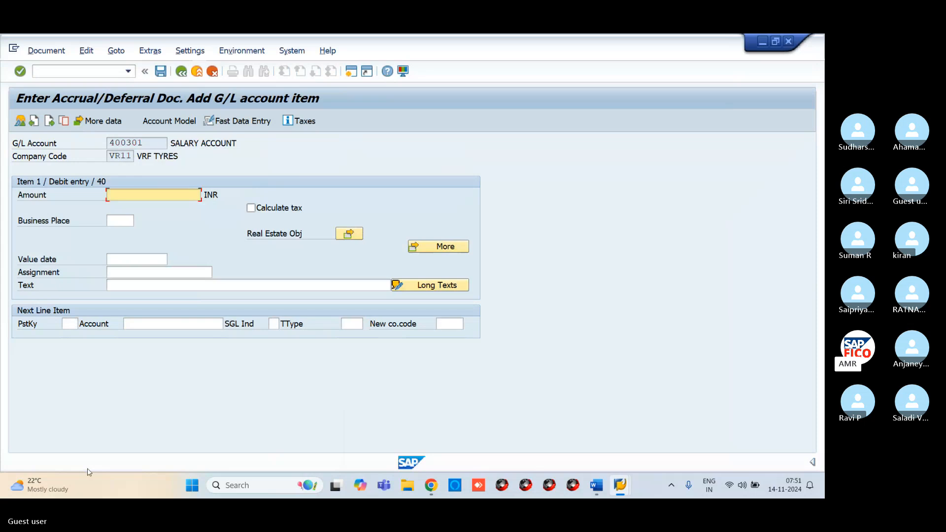
- Enter an amount of 10000 INR and the text SALARY FOR PROVISION for the debit item
{"action": "type", "text": "10000"}
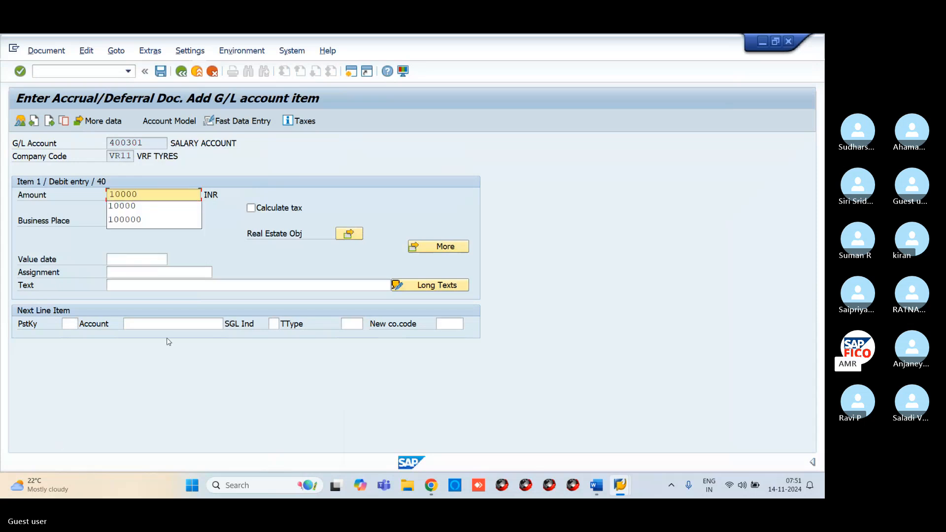
{"action": "left_click", "coordinate": [169, 284]}
{"action": "type", "text": "S"}
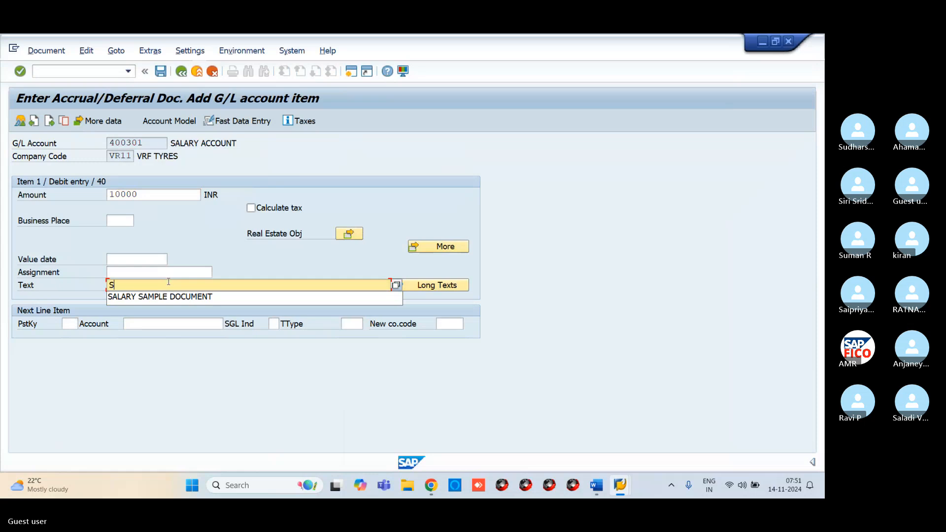
{"action": "type", "text": "ALARY FOR"}
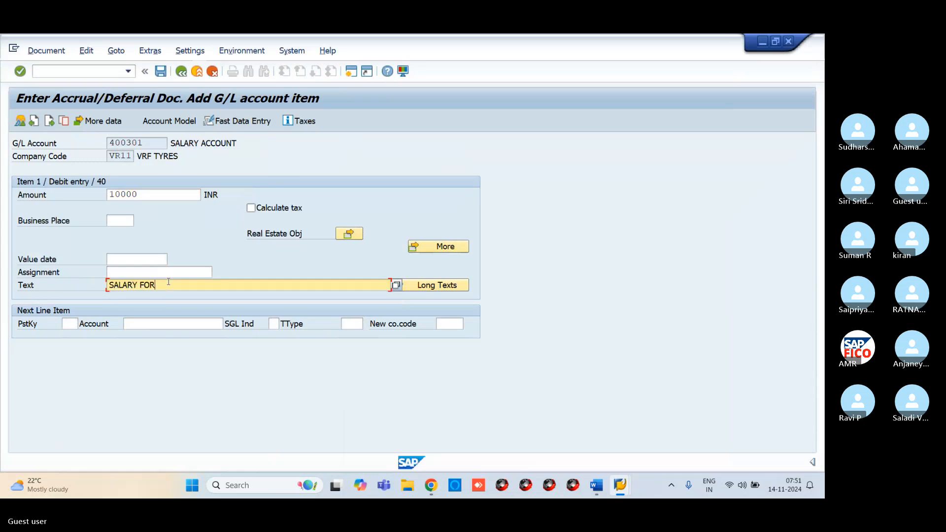
{"action": "type", "text": " PROVISION"}
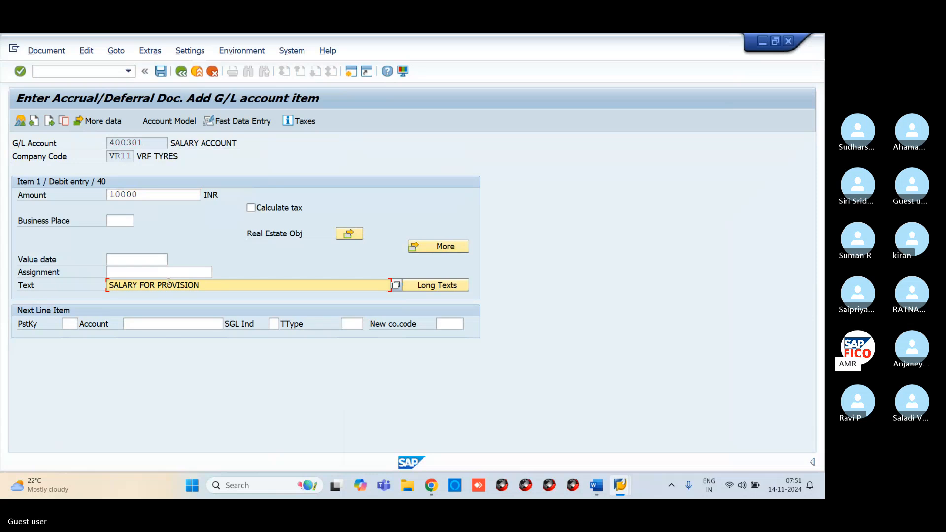
- Set posting key 50 for the next line item and list the G/L accounts of chart of accounts VROC
{"action": "left_click", "coordinate": [69, 324]}
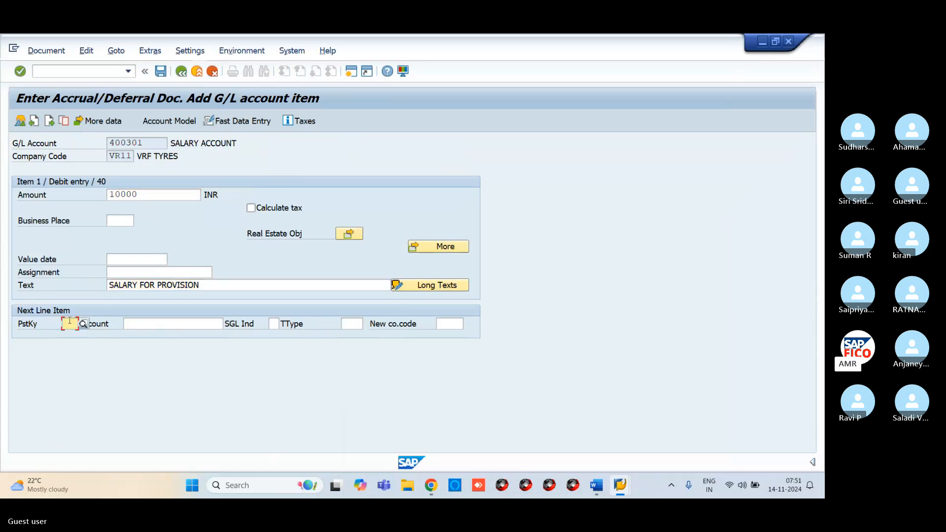
{"action": "type", "text": "50"}
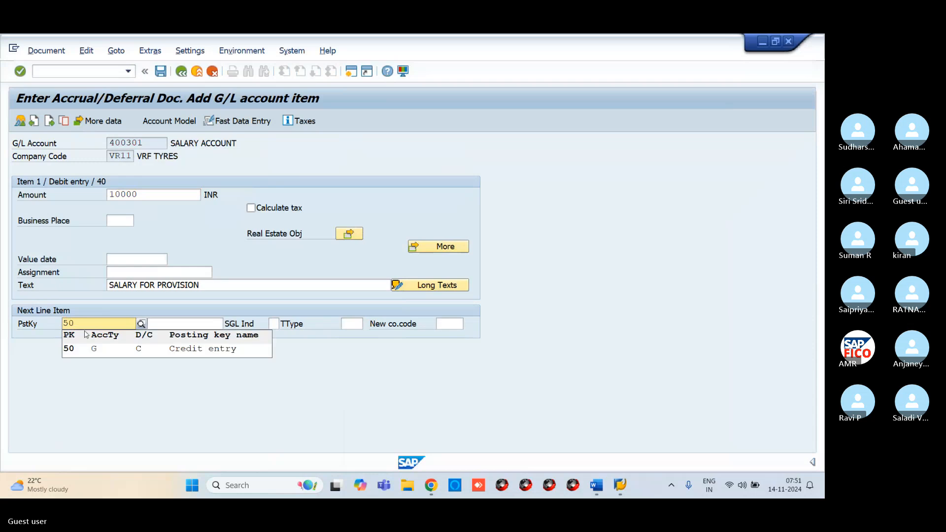
{"action": "left_click", "coordinate": [90, 350]}
{"action": "left_click", "coordinate": [186, 322]}
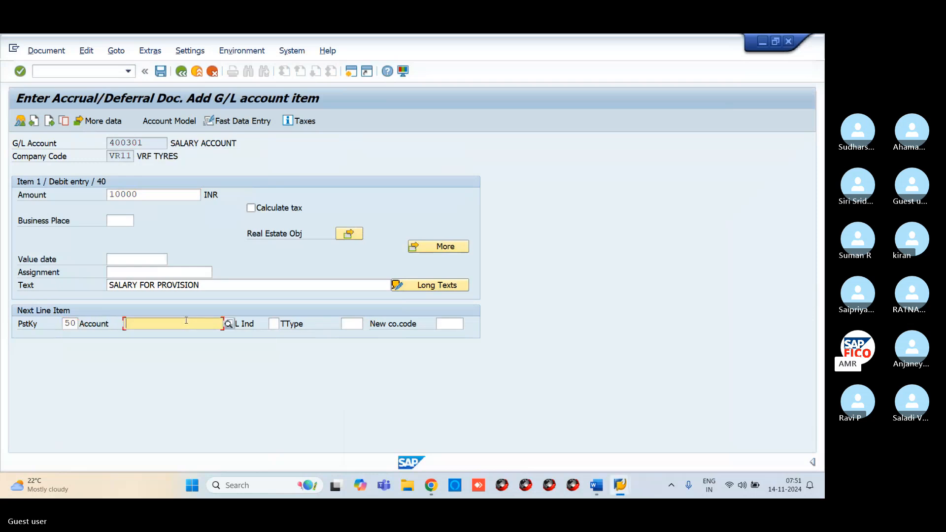
{"action": "left_click", "coordinate": [228, 324]}
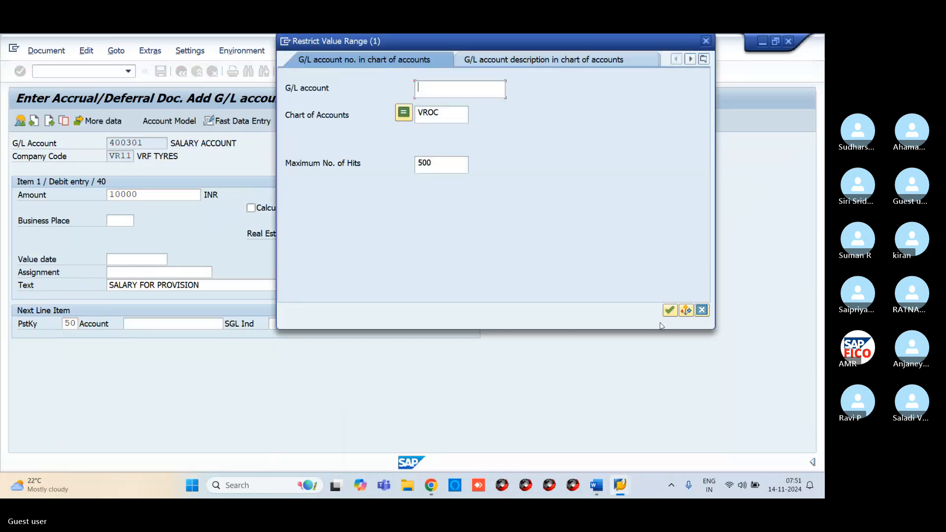
{"action": "left_click", "coordinate": [671, 311]}
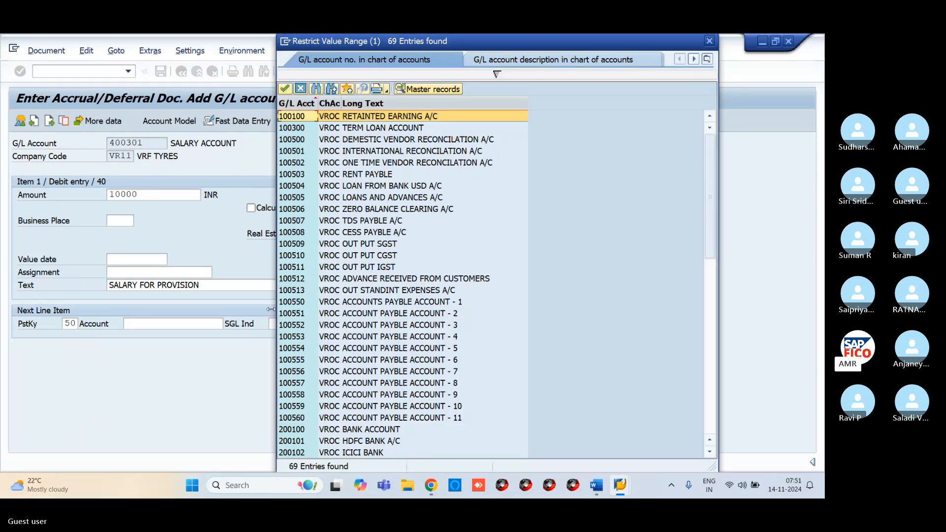
- Choose the OUT STANDINT EXPENSES A/C account for the credit line and continue to its item details
{"action": "scroll", "coordinate": [347, 349], "scroll_direction": "down", "scroll_amount": 9}
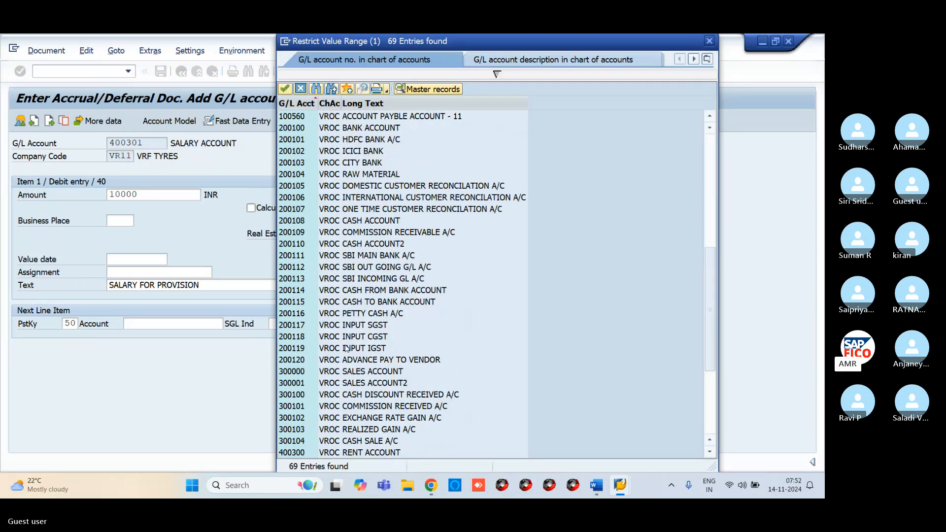
{"action": "scroll", "coordinate": [346, 349], "scroll_direction": "up", "scroll_amount": 4}
{"action": "scroll", "coordinate": [339, 401], "scroll_direction": "down", "scroll_amount": 4}
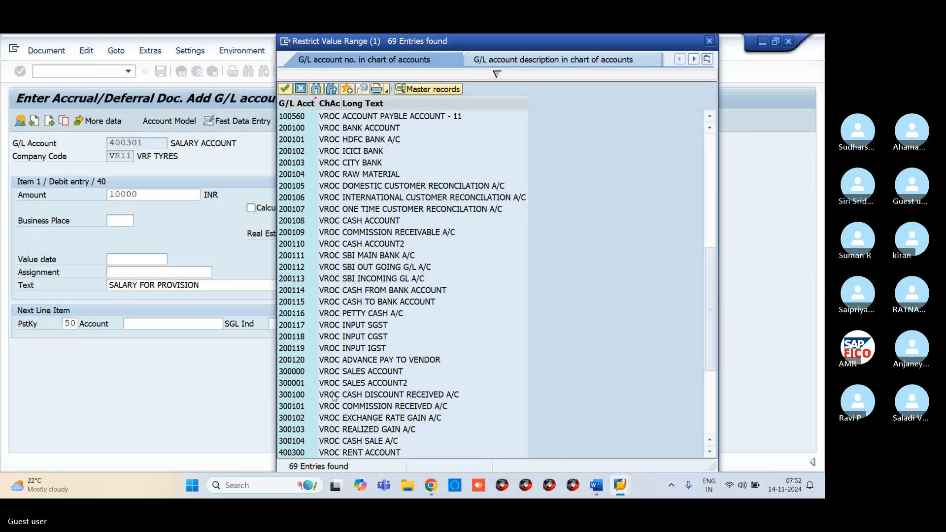
{"action": "left_click", "coordinate": [337, 360]}
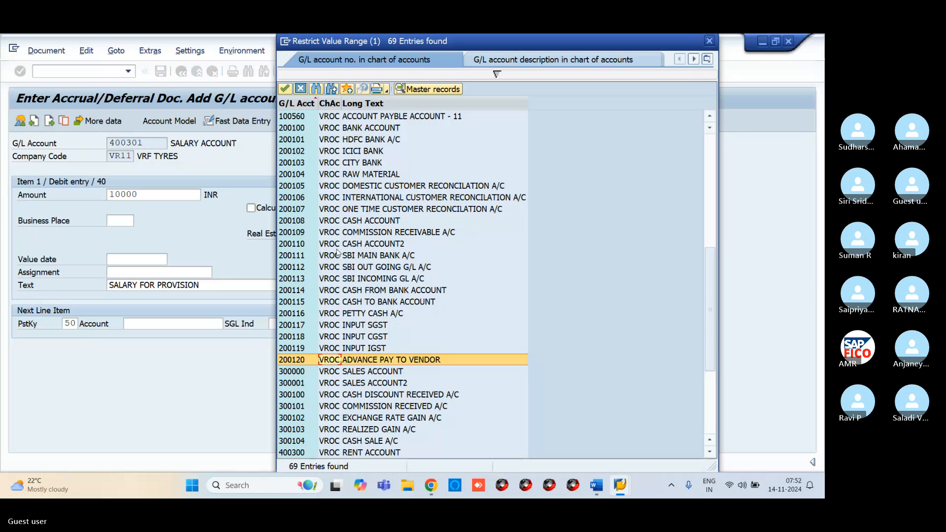
{"action": "scroll", "coordinate": [325, 215], "scroll_direction": "up", "scroll_amount": 2}
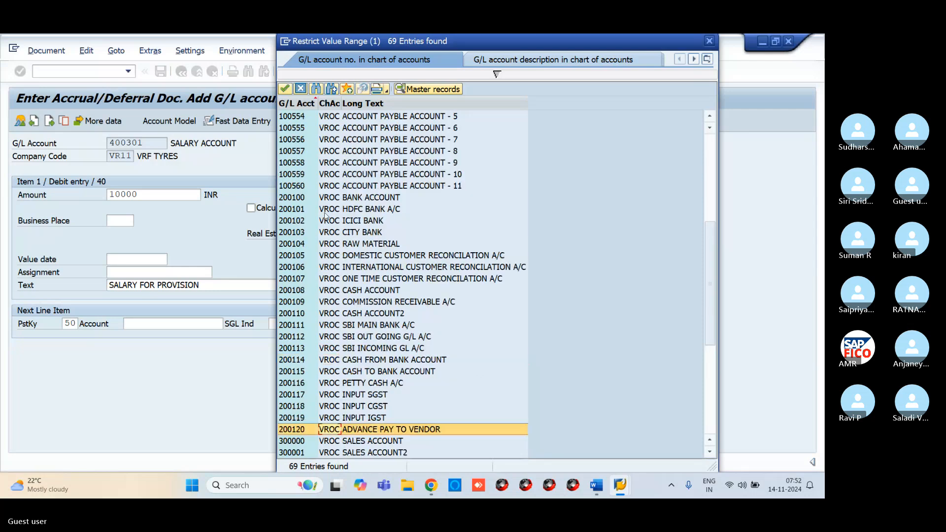
{"action": "scroll", "coordinate": [325, 215], "scroll_direction": "up", "scroll_amount": 2}
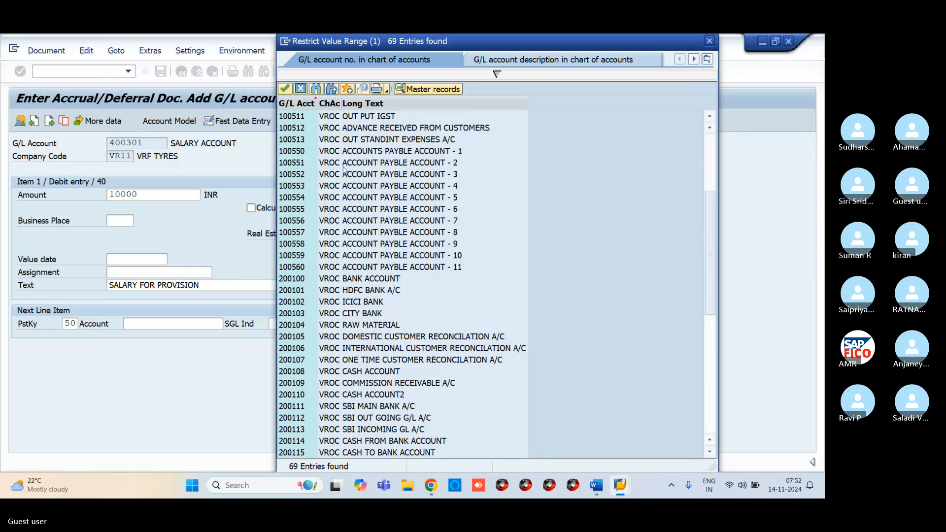
{"action": "left_click", "coordinate": [340, 129]}
{"action": "scroll", "coordinate": [340, 129], "scroll_direction": "up", "scroll_amount": 4}
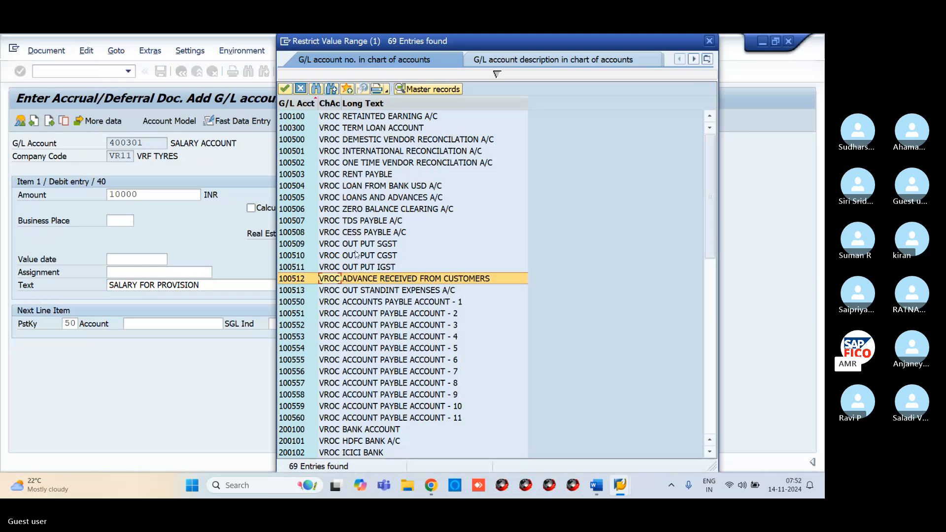
{"action": "scroll", "coordinate": [366, 338], "scroll_direction": "down", "scroll_amount": 4}
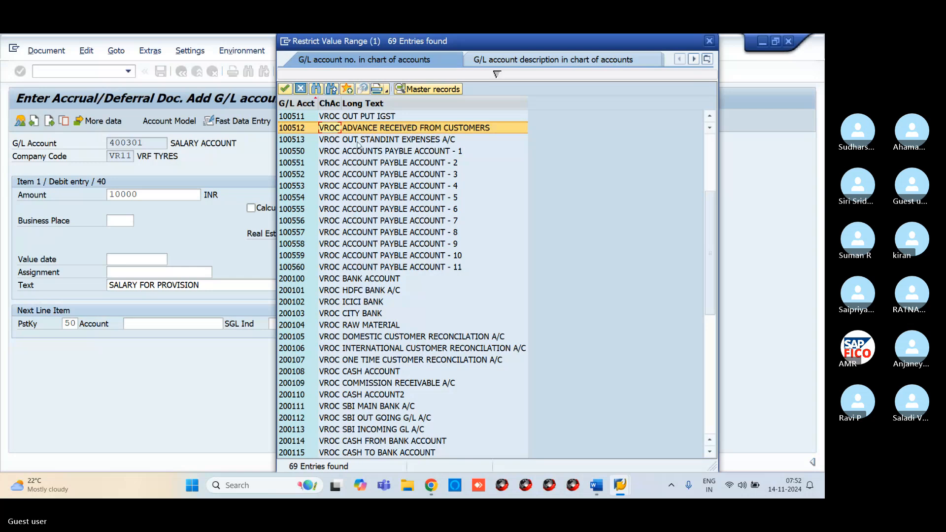
{"action": "double_click", "coordinate": [358, 141]}
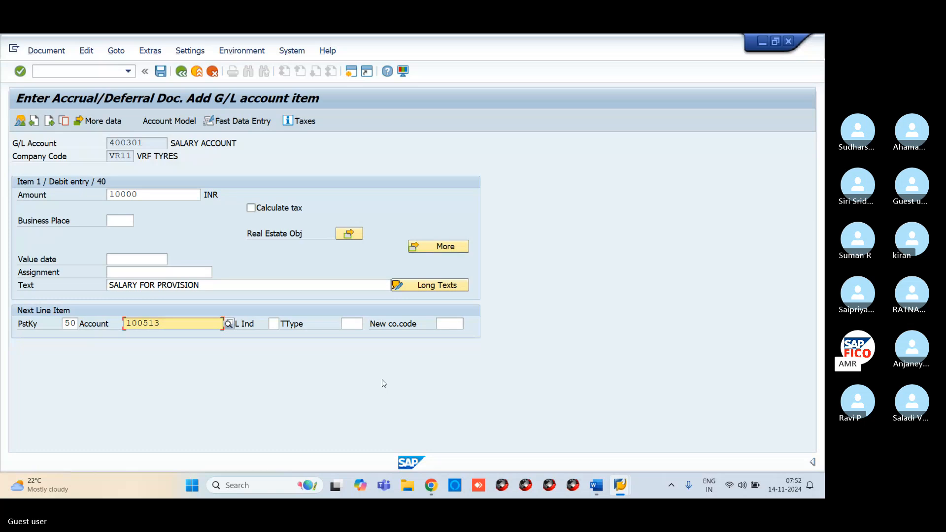
{"action": "key", "text": "Return"}
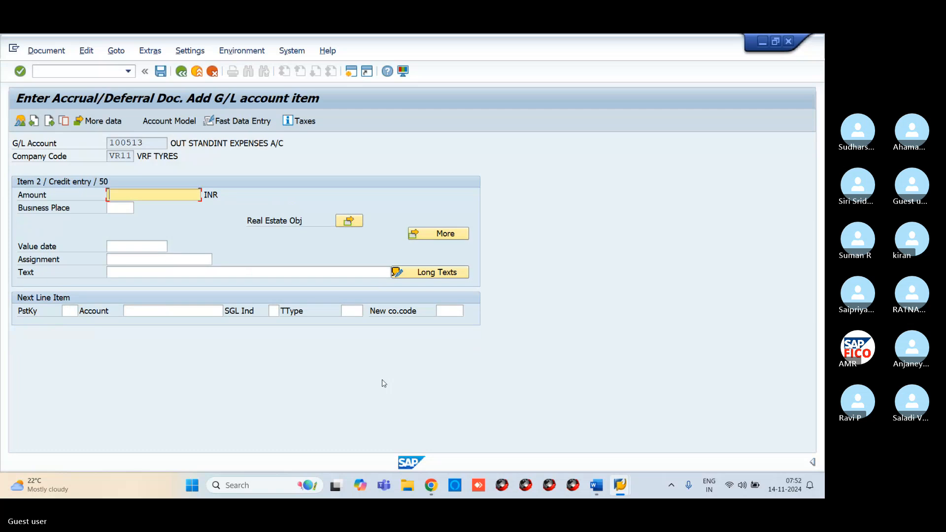
- Fill the credit item by entering * as the amount and + as the text
{"action": "left_click", "coordinate": [197, 271]}
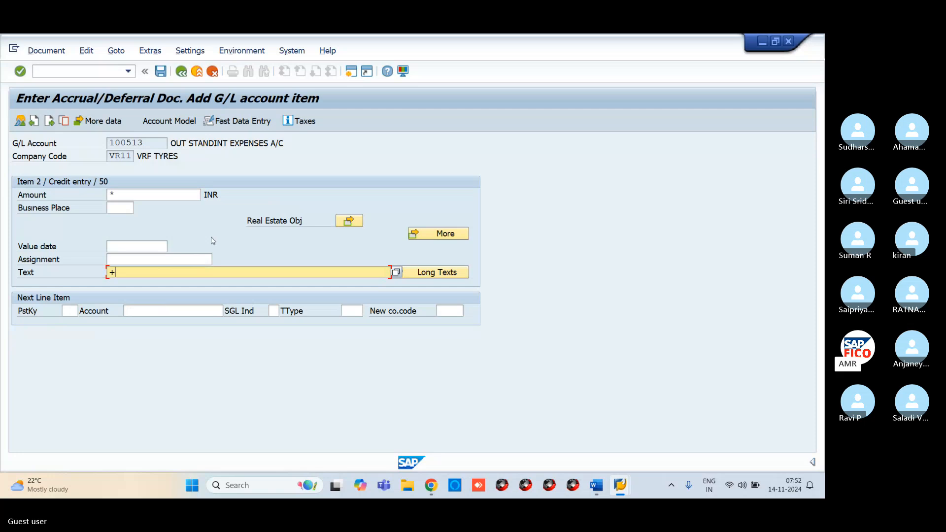
{"action": "key", "text": "Return"}
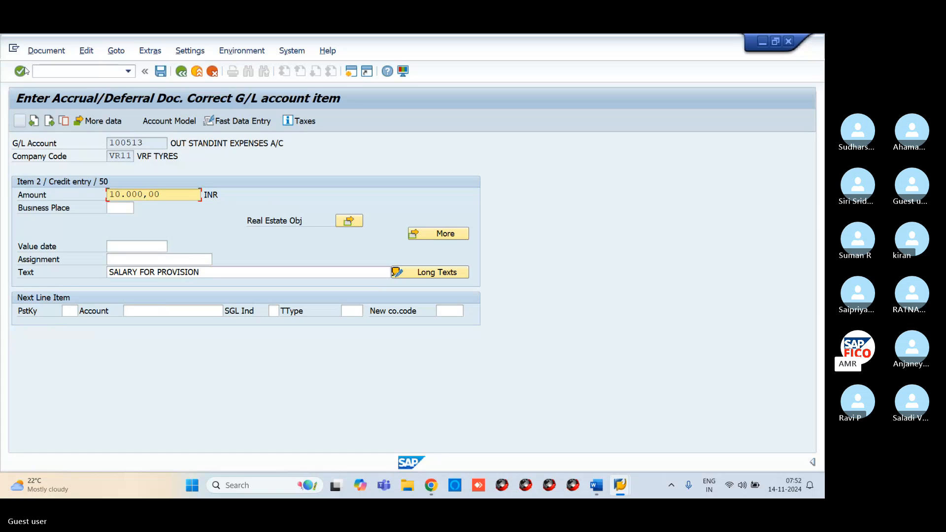
- Simulate the accrual/deferral document to check both line items, and post it
{"action": "left_click", "coordinate": [42, 51]}
{"action": "left_click", "coordinate": [53, 112]}
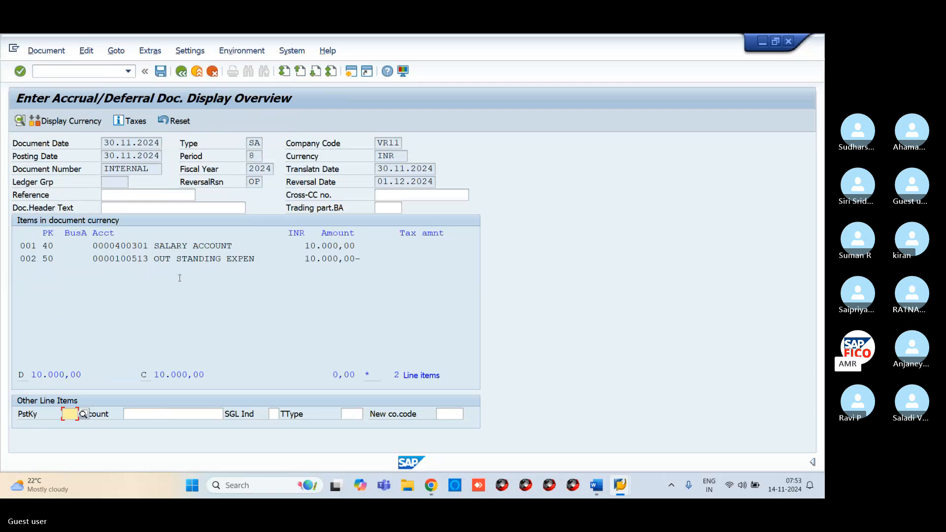
{"action": "left_click", "coordinate": [161, 72]}
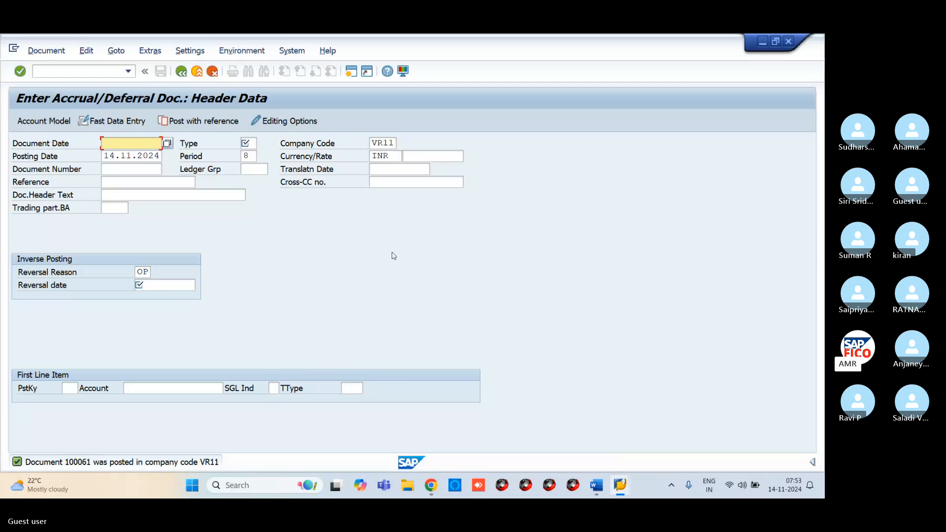
- Display the newly posted accrual document of company code VR11 with transaction FB03
{"action": "key", "text": "alt+Tab"}
{"action": "key", "text": "alt+Tab"}
{"action": "left_click", "coordinate": [102, 71]}
{"action": "type", "text": "/N"}
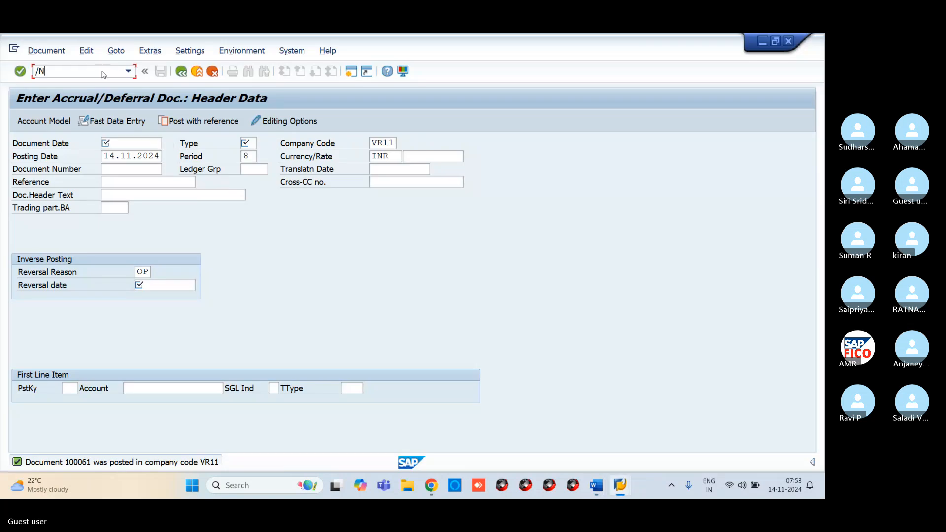
{"action": "type", "text": "FB03"}
{"action": "key", "text": "Return"}
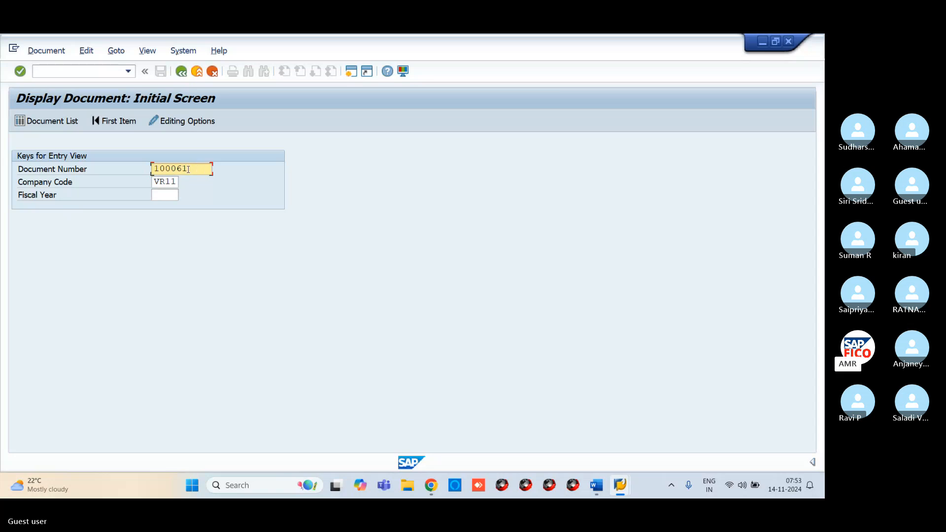
{"action": "key", "text": "Return"}
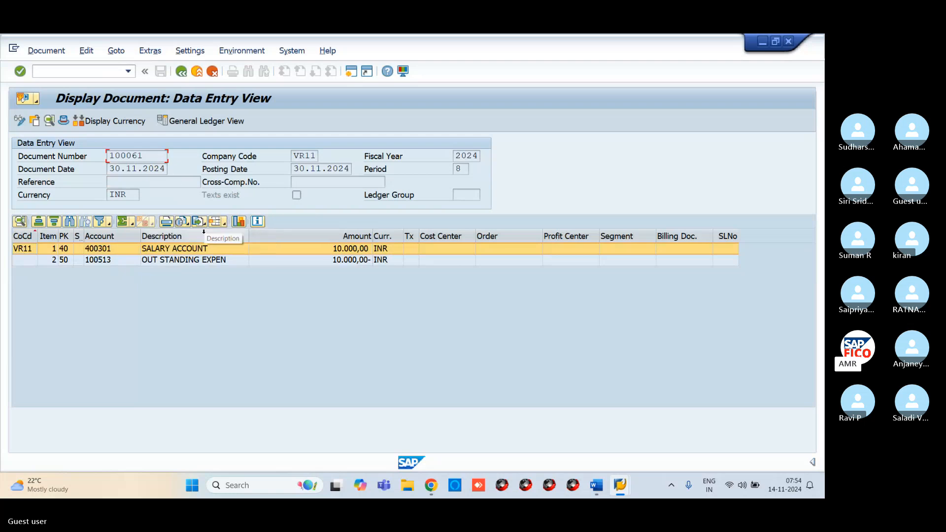
- Open the Reverse Accrual/Deferral Documents transaction
{"action": "key", "text": "alt+Tab"}
{"action": "key", "text": "alt+Tab"}
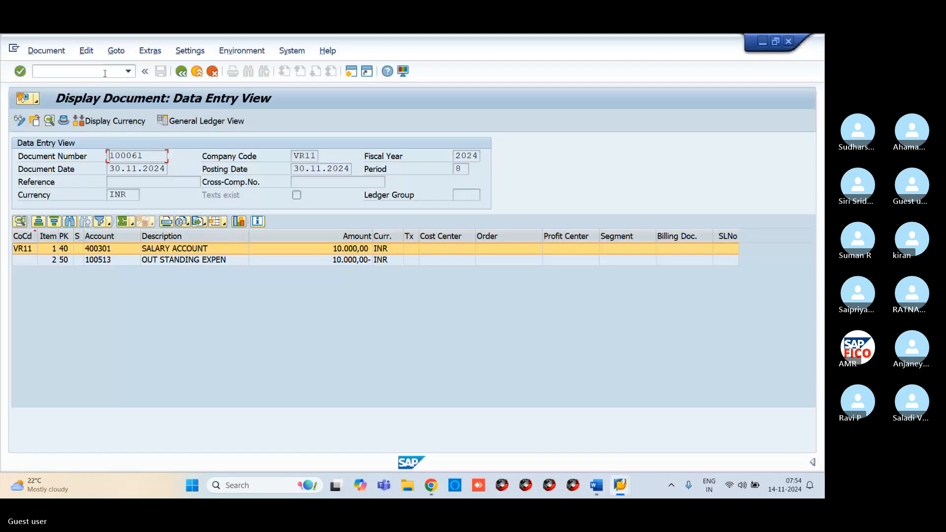
{"action": "left_click", "coordinate": [105, 73]}
{"action": "type", "text": "/NF"}
{"action": "type", "text": "B01"}
{"action": "key", "text": "Return"}
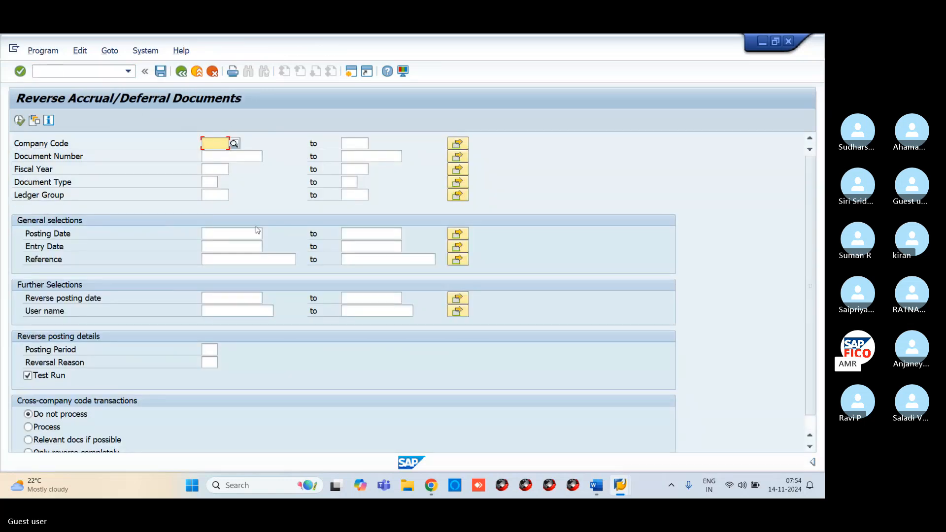
- Restrict the reversal selection to company code VR11 and reverse posting date 01.12.2024, leaving the document number empty
{"action": "type", "text": "VR11"}
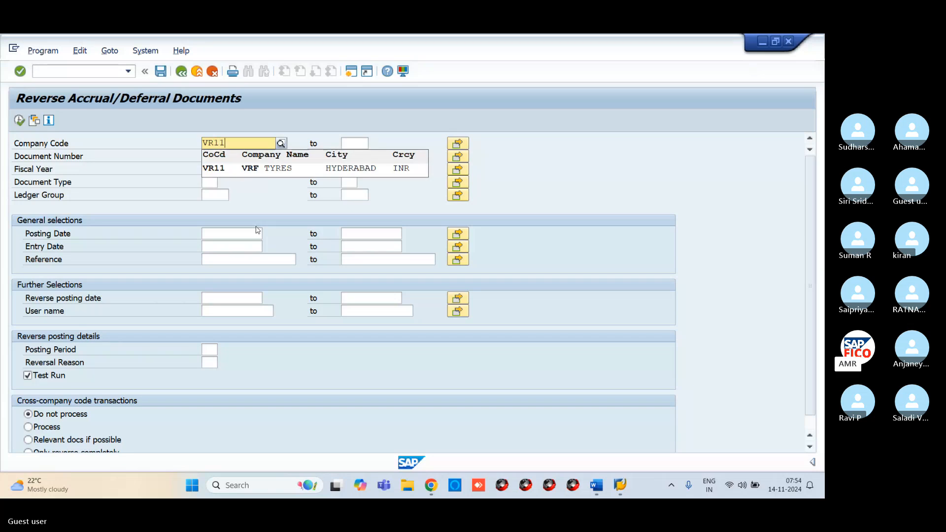
{"action": "left_click", "coordinate": [240, 169]}
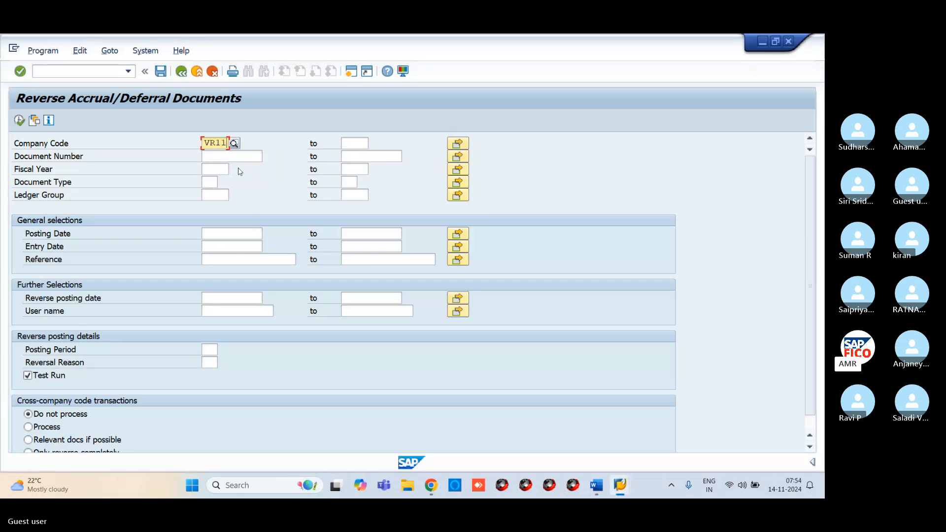
{"action": "left_click", "coordinate": [236, 156]}
{"action": "type", "text": "100"}
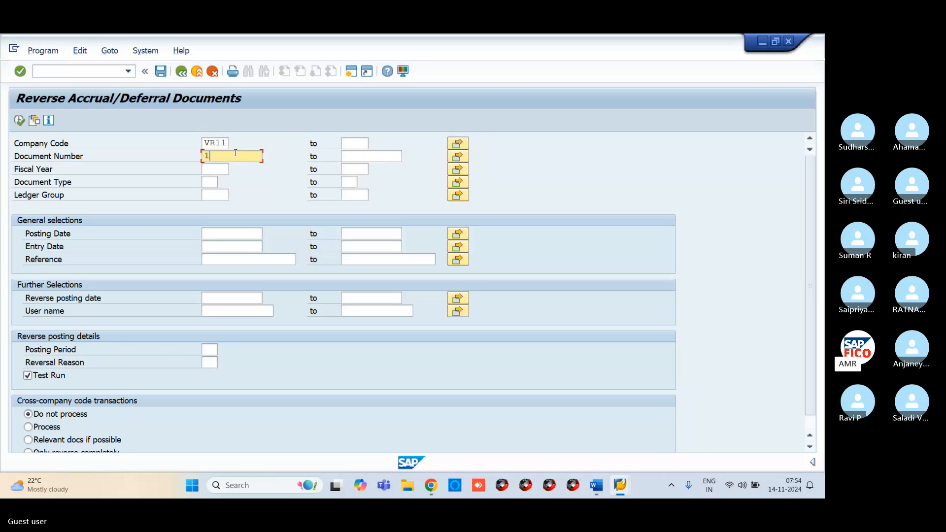
{"action": "key", "text": "BackSpace"}
{"action": "key", "text": "BackSpace"}
{"action": "left_click", "coordinate": [207, 297]}
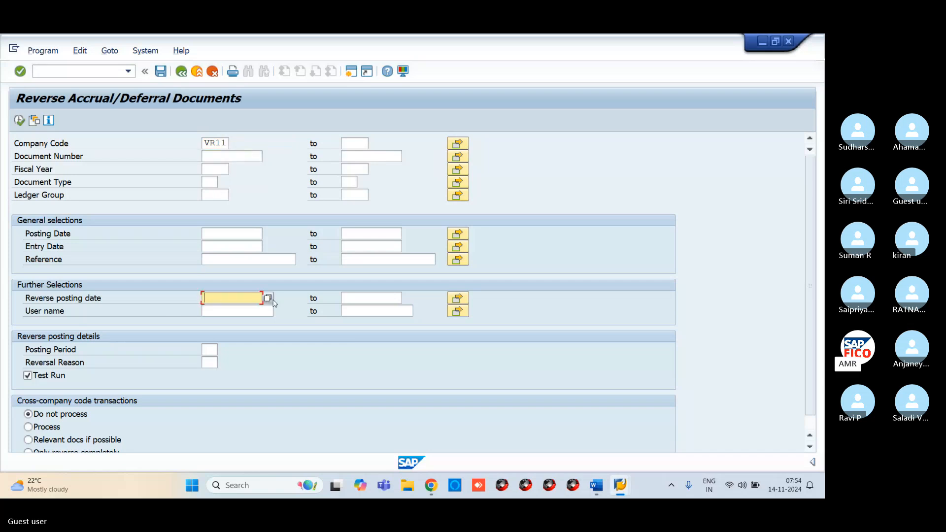
{"action": "left_click", "coordinate": [268, 299]}
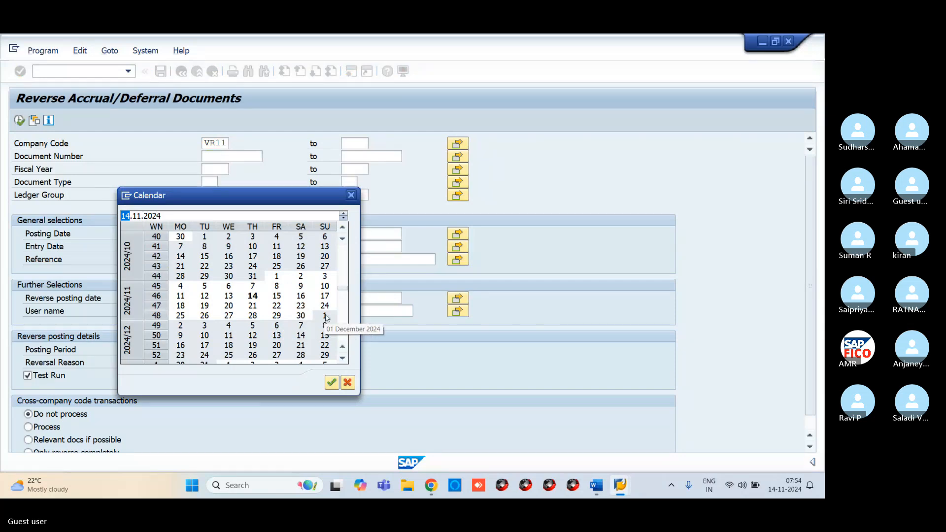
{"action": "double_click", "coordinate": [325, 317]}
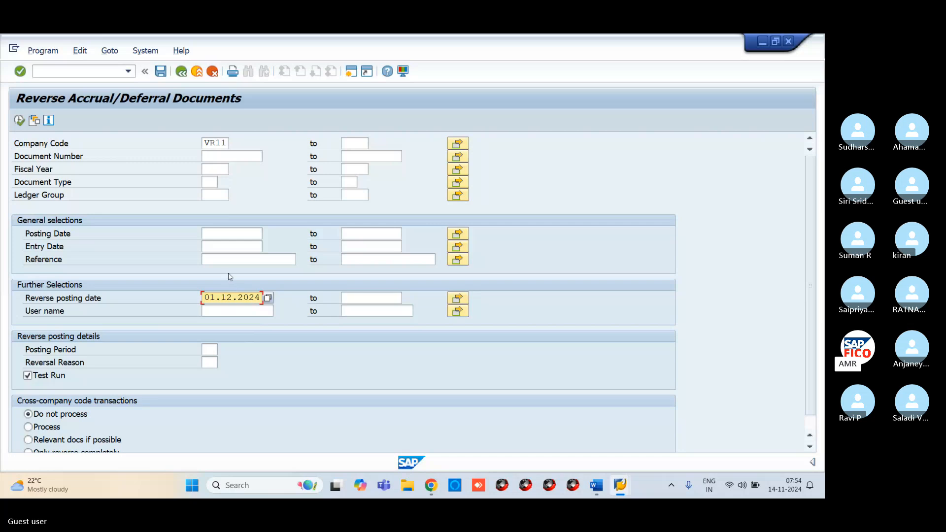
- Set the fiscal year to 2024 and switch off Test Run for the reversal
{"action": "left_click", "coordinate": [207, 169]}
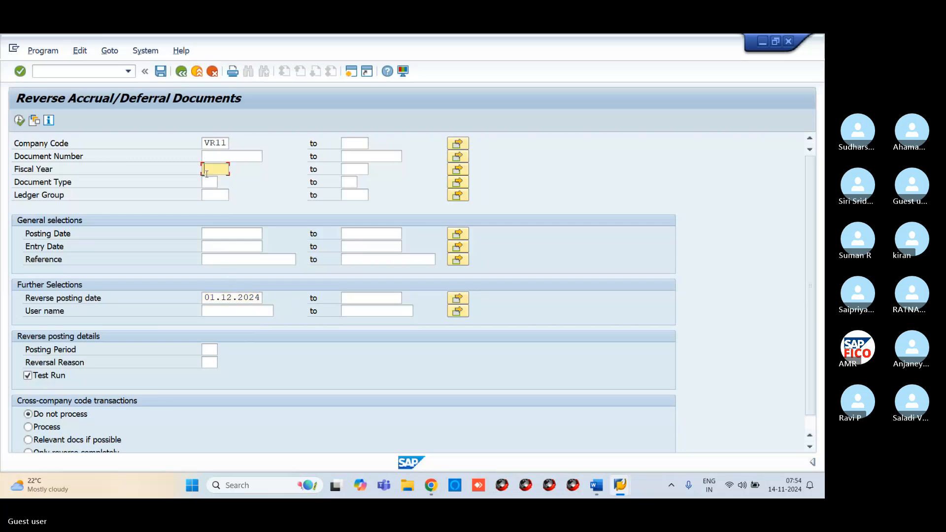
{"action": "type", "text": "2024"}
{"action": "left_click", "coordinate": [205, 182]}
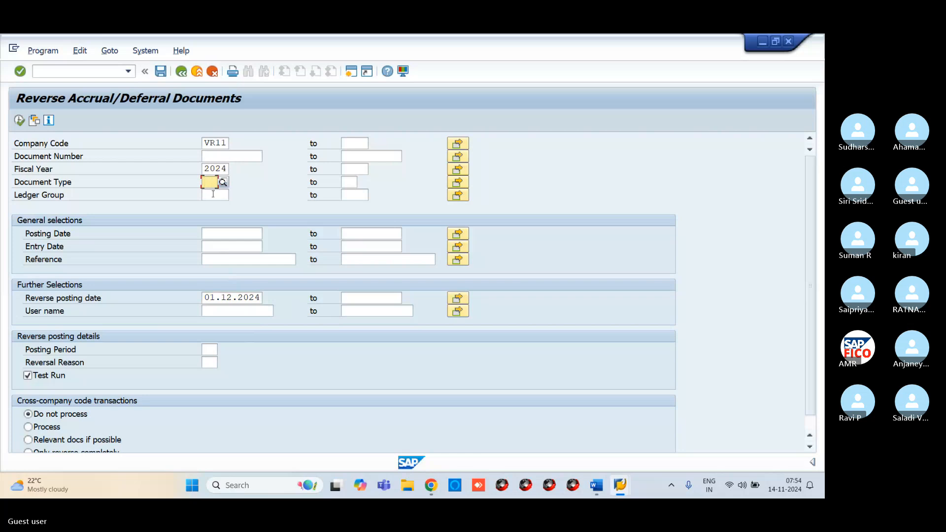
{"action": "left_click", "coordinate": [42, 376]}
{"action": "left_click", "coordinate": [42, 378]}
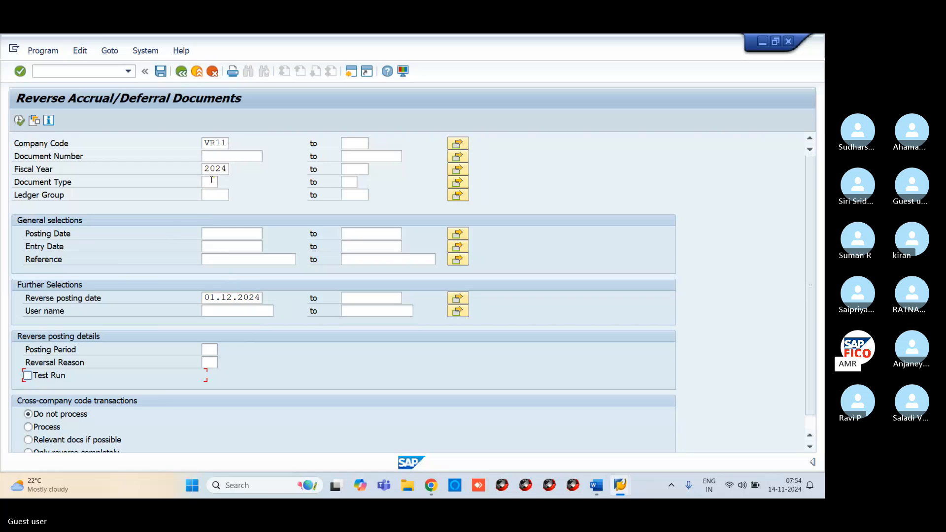
- Set the reversal reason in the reverse posting details to OP
{"action": "left_click", "coordinate": [211, 361]}
{"action": "left_click", "coordinate": [223, 362]}
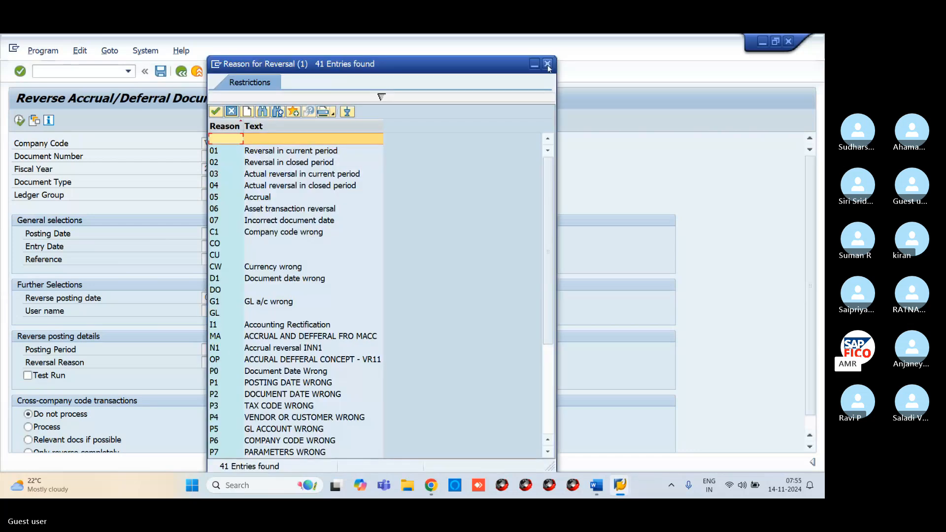
{"action": "left_click", "coordinate": [547, 64]}
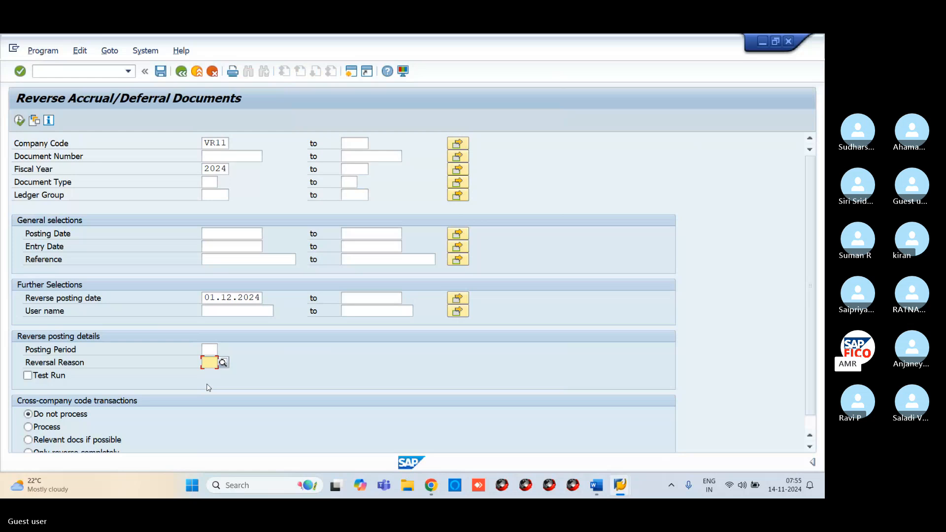
{"action": "type", "text": "OP"}
{"action": "key", "text": "Return"}
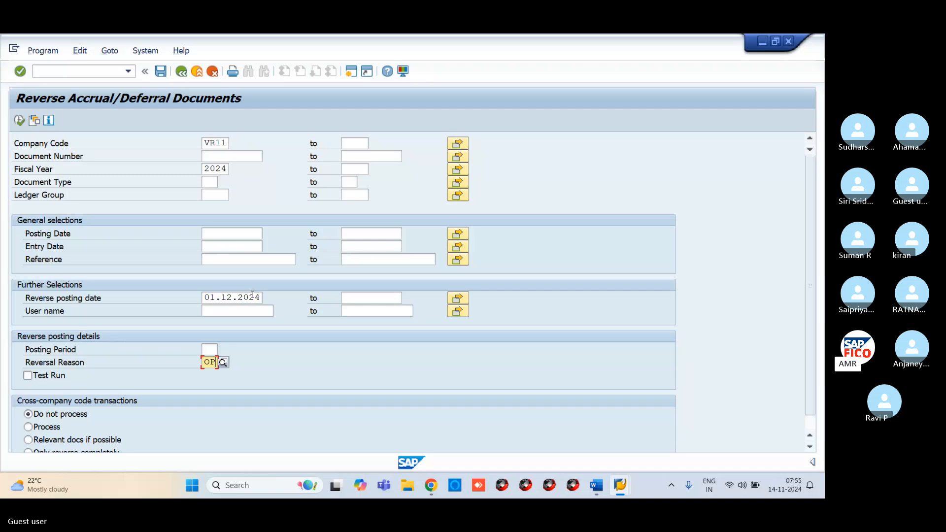
- Execute the reversal of the accrual/deferral documents and locate the reversal document number in the log
{"action": "left_click", "coordinate": [20, 121]}
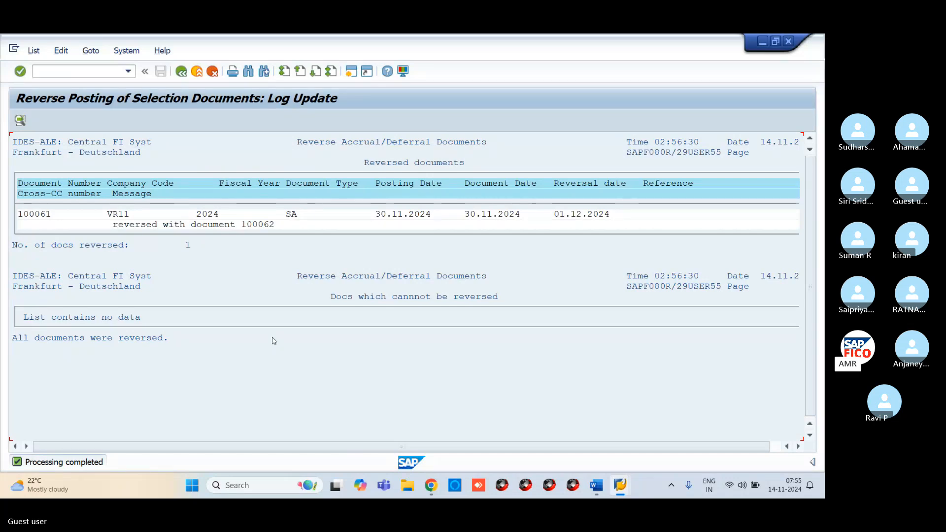
{"action": "left_click", "coordinate": [247, 224]}
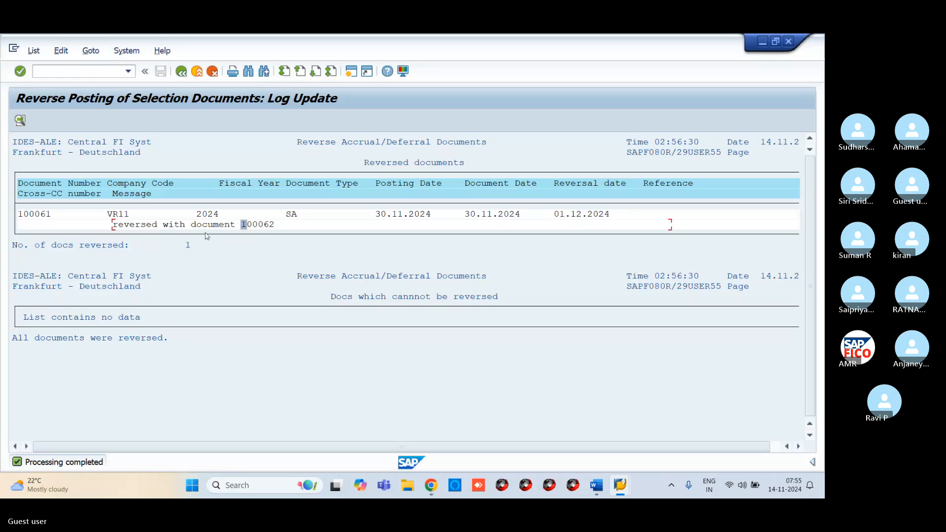
{"action": "left_click", "coordinate": [284, 226]}
{"action": "left_click", "coordinate": [255, 225]}
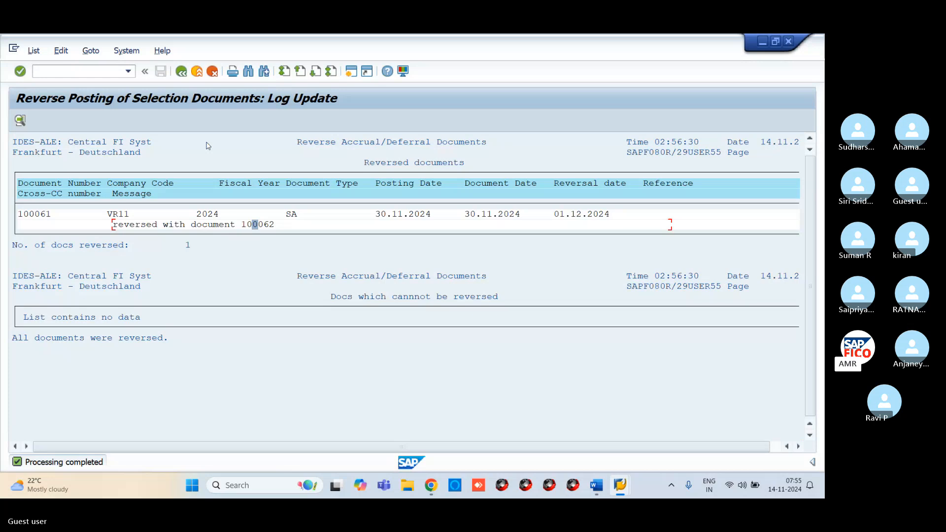
- Open transaction FB03 and display document 100062 of company code VR11
{"action": "left_click", "coordinate": [72, 72]}
{"action": "type", "text": "F"}
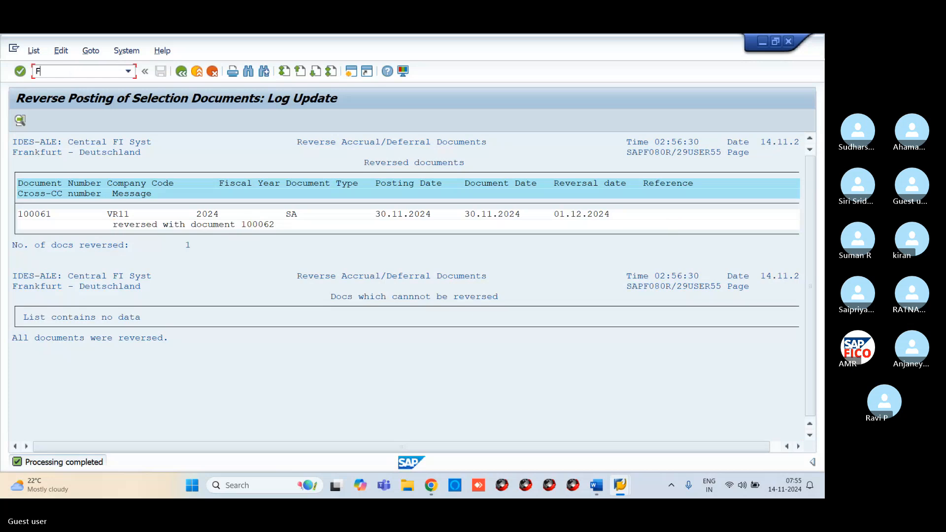
{"action": "key", "text": "BackSpace"}
{"action": "type", "text": "/NFB03"}
{"action": "key", "text": "Return"}
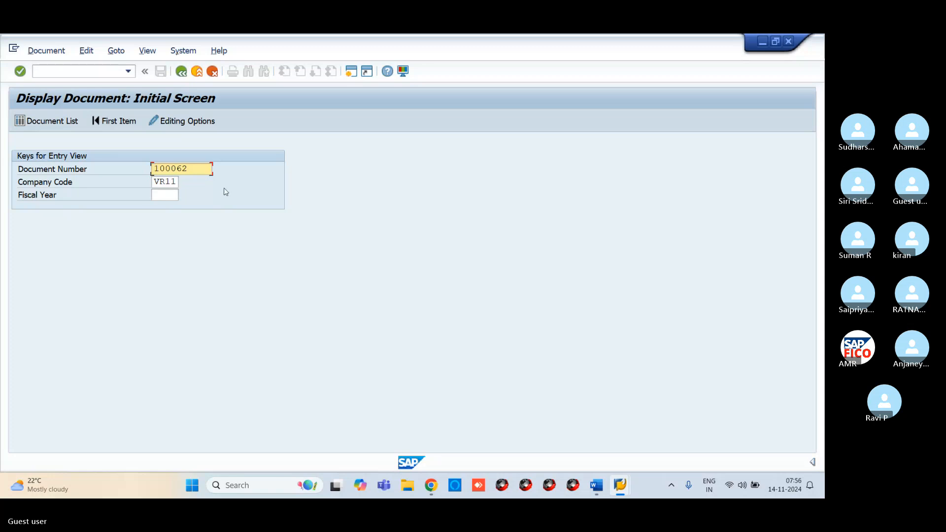
{"action": "key", "text": "Return"}
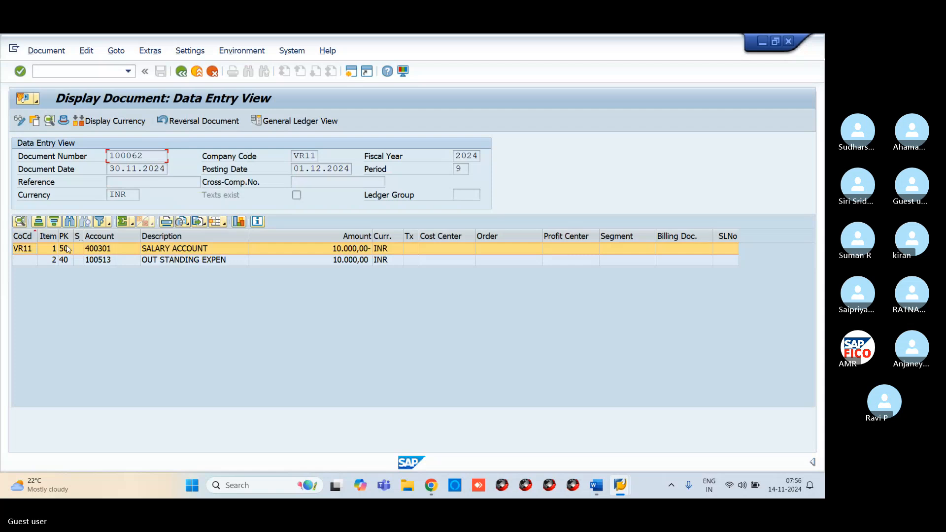
- Examine the posting keys of the salary and outstanding expenses line items in the reversal document, and return to the initial screen
{"action": "mouse_move", "coordinate": [431, 486]}
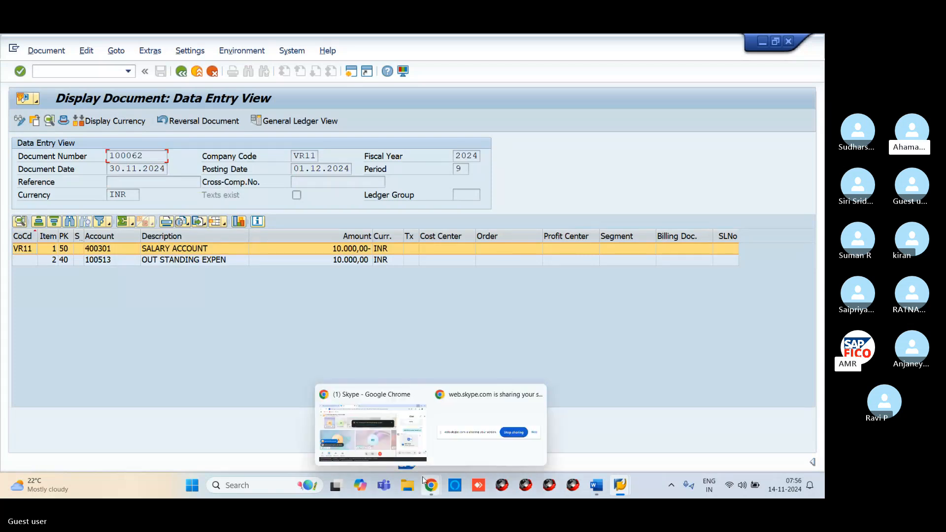
{"action": "left_click", "coordinate": [407, 445]}
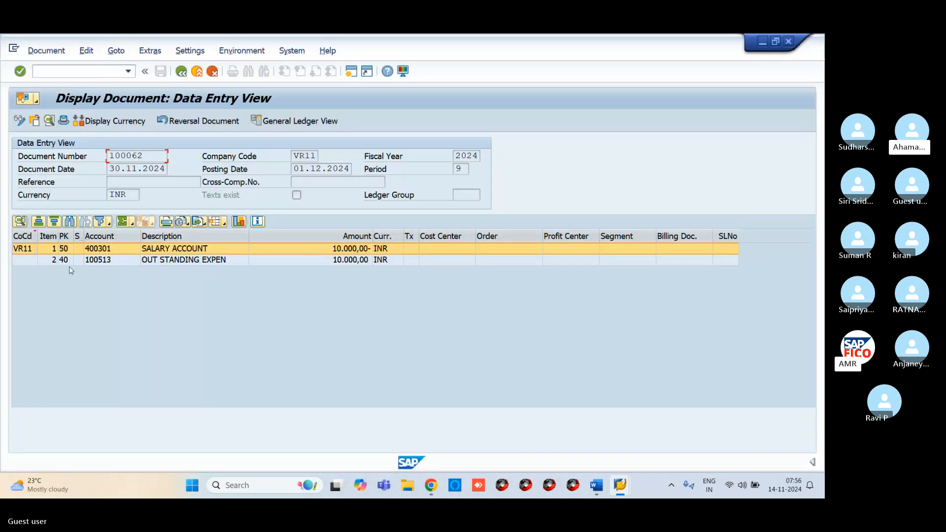
{"action": "left_click", "coordinate": [65, 260]}
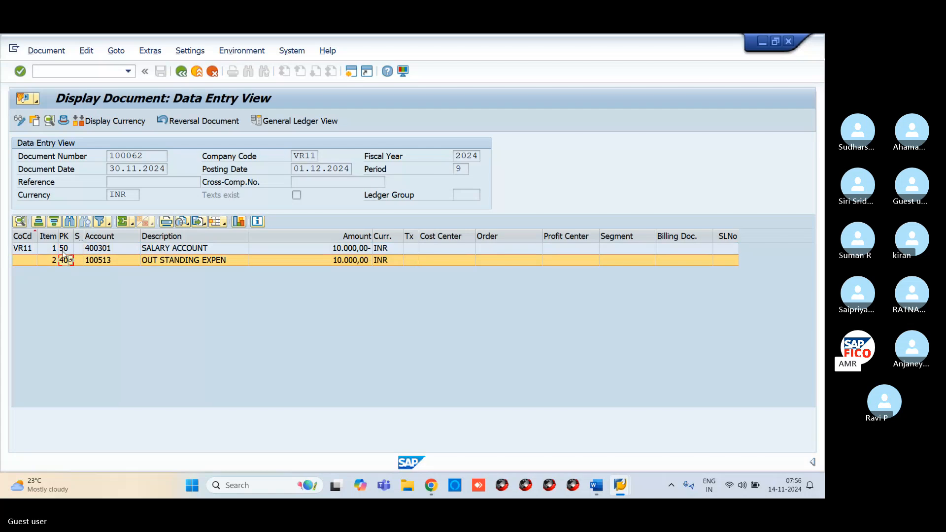
{"action": "left_click", "coordinate": [64, 248]}
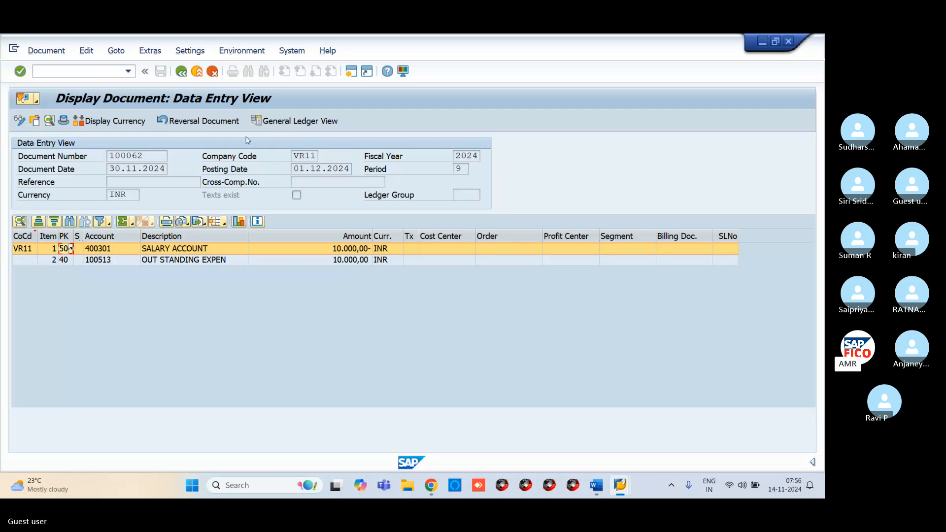
{"action": "left_click", "coordinate": [181, 72]}
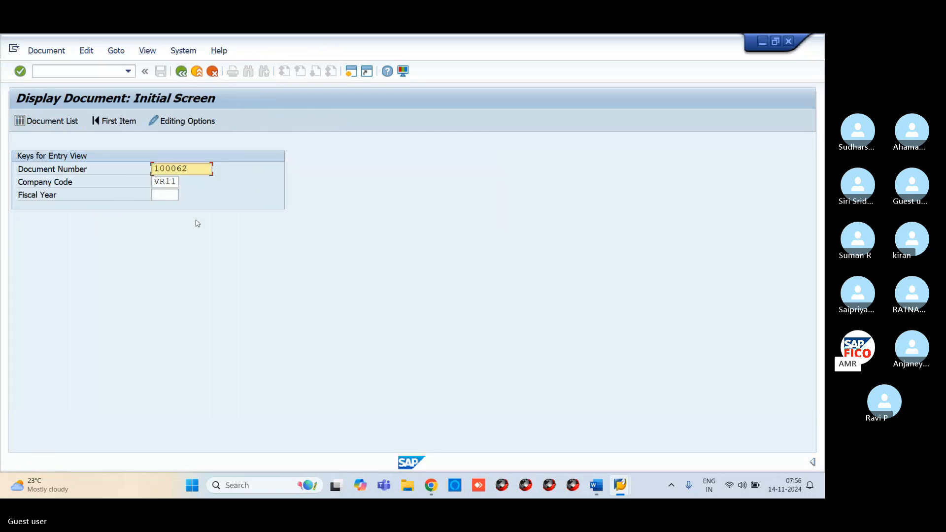
- Clear the document number and generate the document list for company code VR11 and ledger 0L
{"action": "key", "text": "BackSpace"}
{"action": "key", "text": "BackSpace"}
{"action": "key", "text": "BackSpace"}
{"action": "key", "text": "BackSpace"}
{"action": "key", "text": "BackSpace"}
{"action": "key", "text": "BackSpace"}
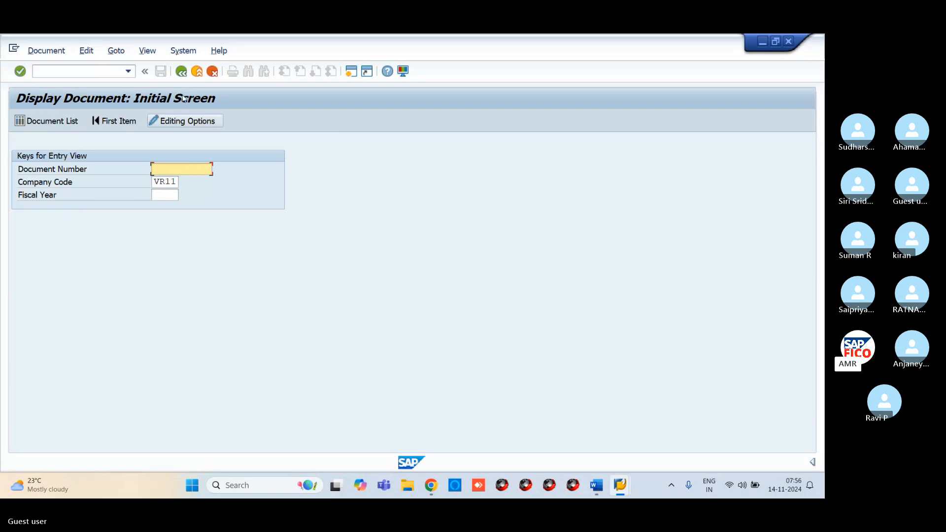
{"action": "left_click", "coordinate": [29, 121]}
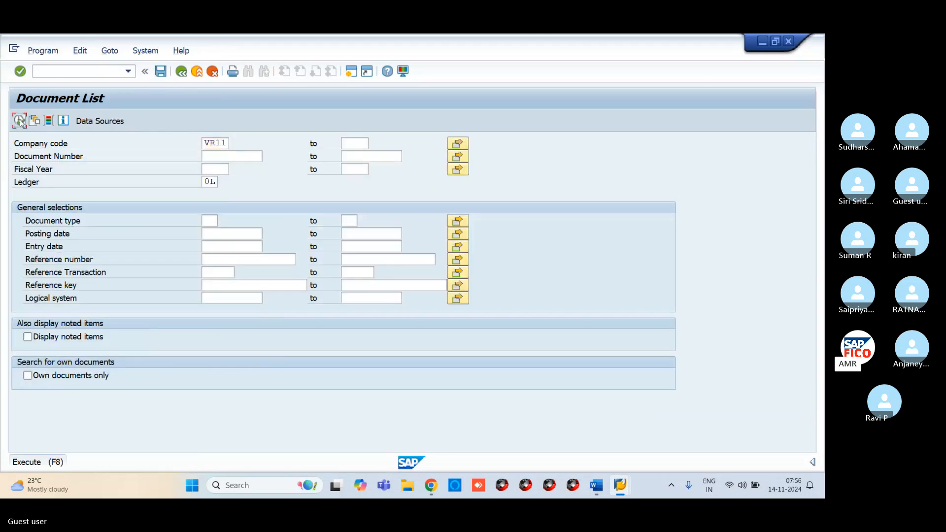
{"action": "key", "text": "F8"}
{"action": "key", "text": "F8"}
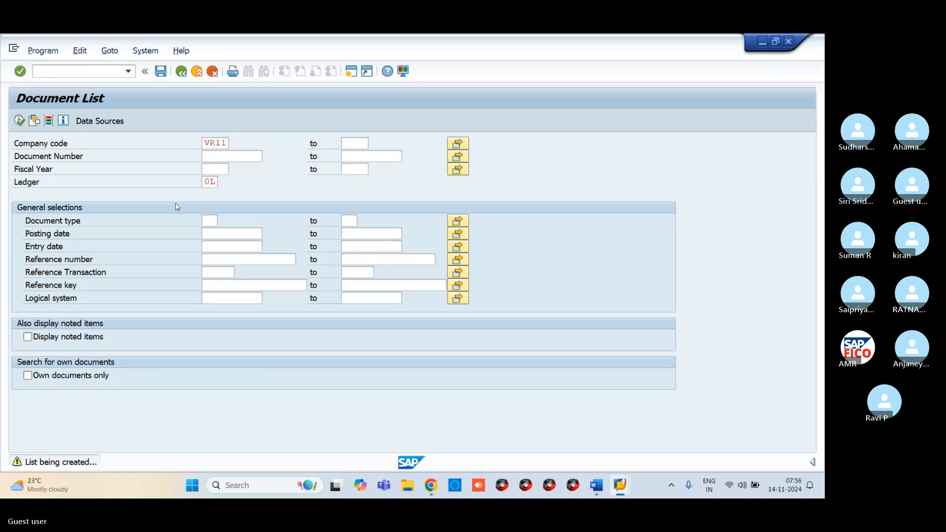
- Find documents 100061 and 100062 in the document list and compare their document types and posting dates
{"action": "scroll", "coordinate": [87, 316], "scroll_direction": "down", "scroll_amount": 12}
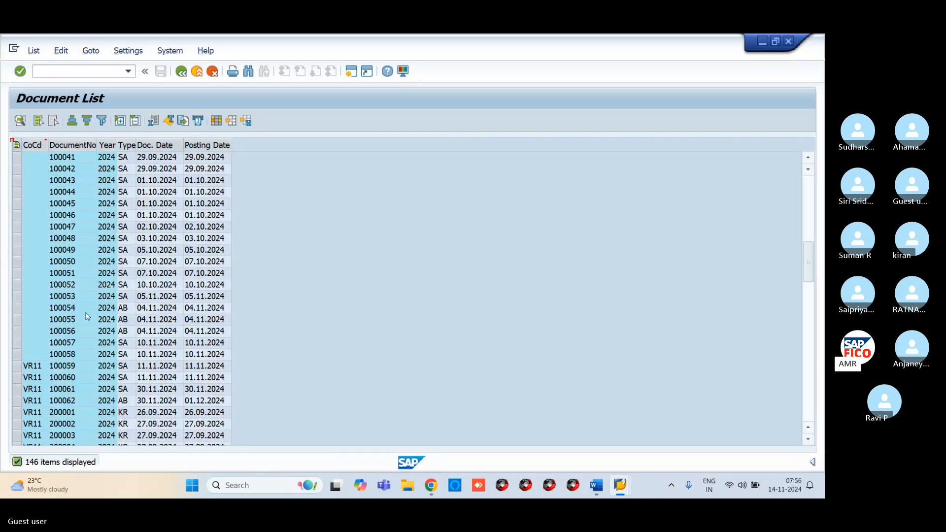
{"action": "scroll", "coordinate": [90, 389], "scroll_direction": "down", "scroll_amount": 20}
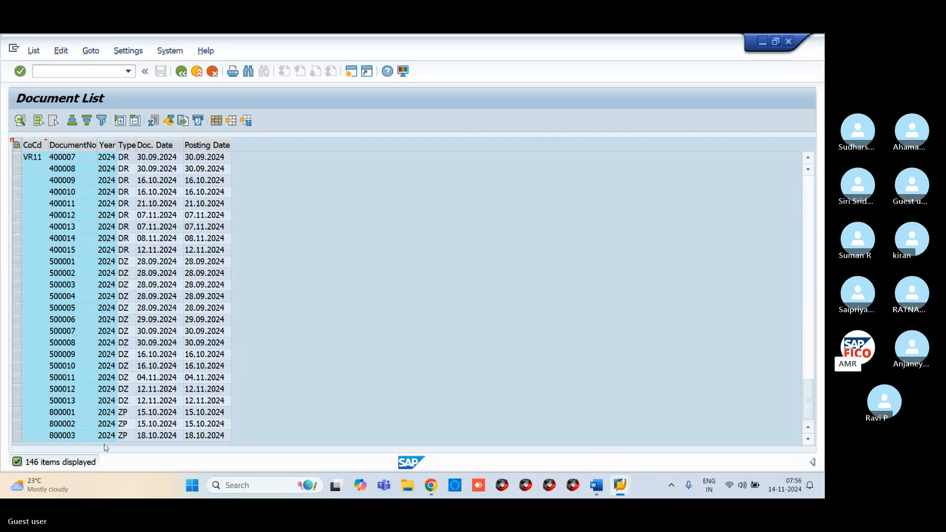
{"action": "scroll", "coordinate": [79, 315], "scroll_direction": "up", "scroll_amount": 5}
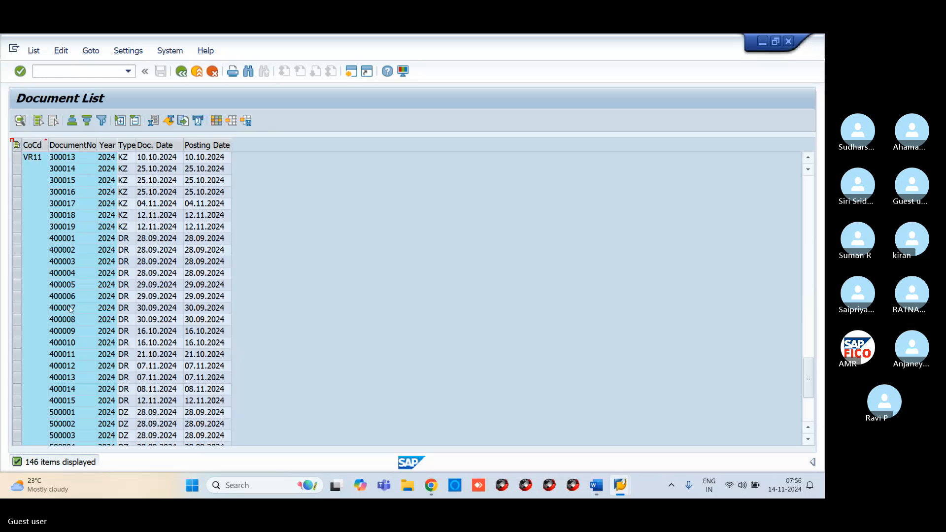
{"action": "scroll", "coordinate": [101, 257], "scroll_direction": "up", "scroll_amount": 12}
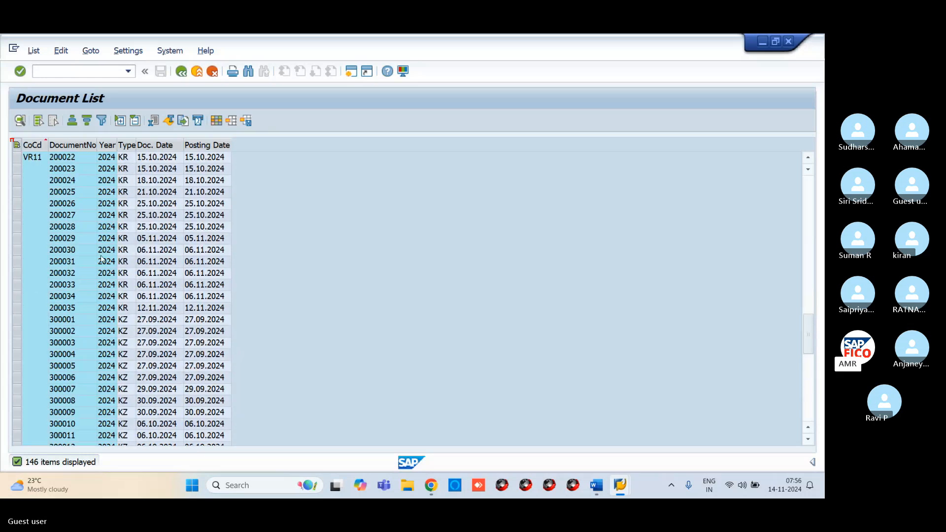
{"action": "scroll", "coordinate": [101, 256], "scroll_direction": "up", "scroll_amount": 5}
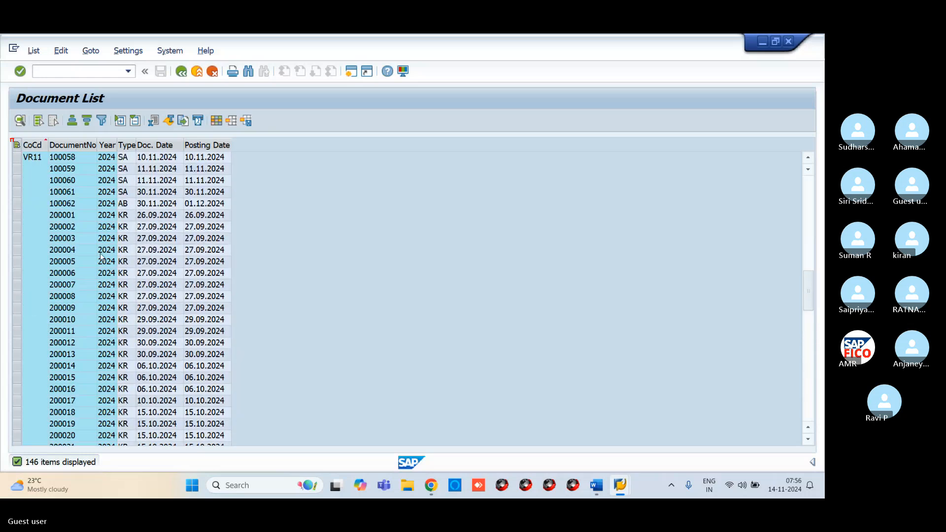
{"action": "left_click", "coordinate": [70, 194]}
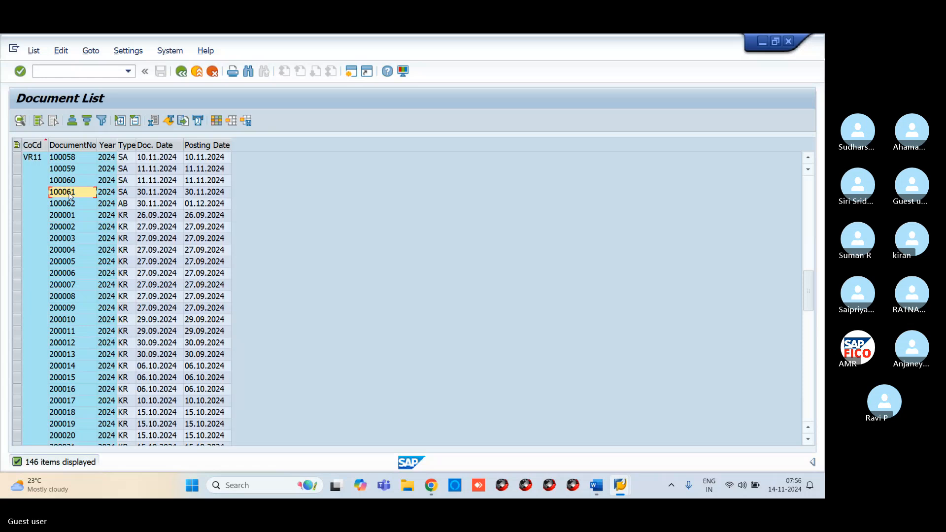
{"action": "left_click", "coordinate": [18, 203]}
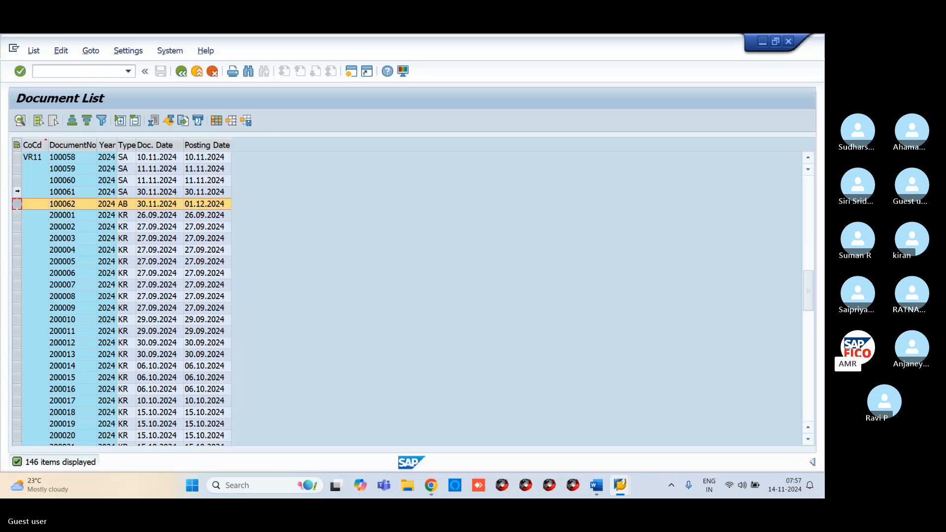
{"action": "left_click", "coordinate": [14, 192]}
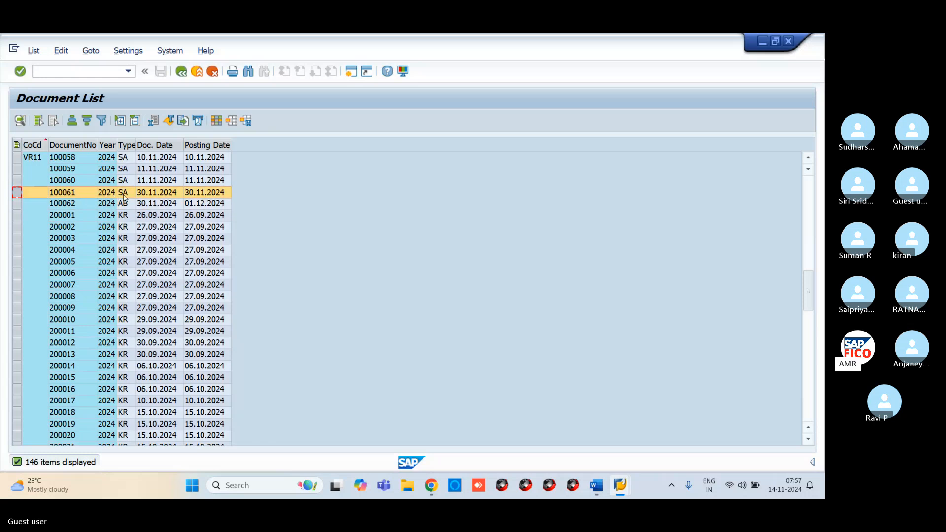
{"action": "left_click", "coordinate": [19, 203]}
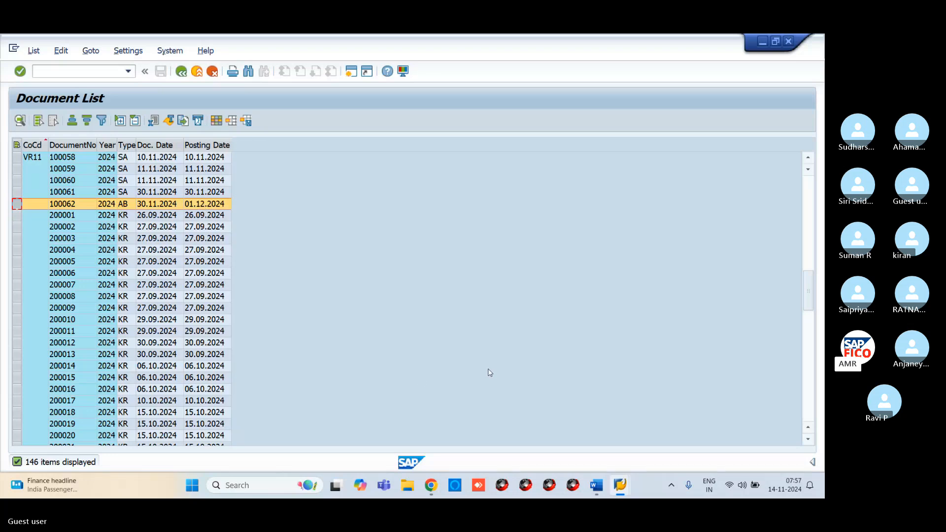
- Consult the configuration steps in the Word notes, return to SAP and open the Enter G/L Account Posting transaction
{"action": "key", "text": "alt+Tab"}
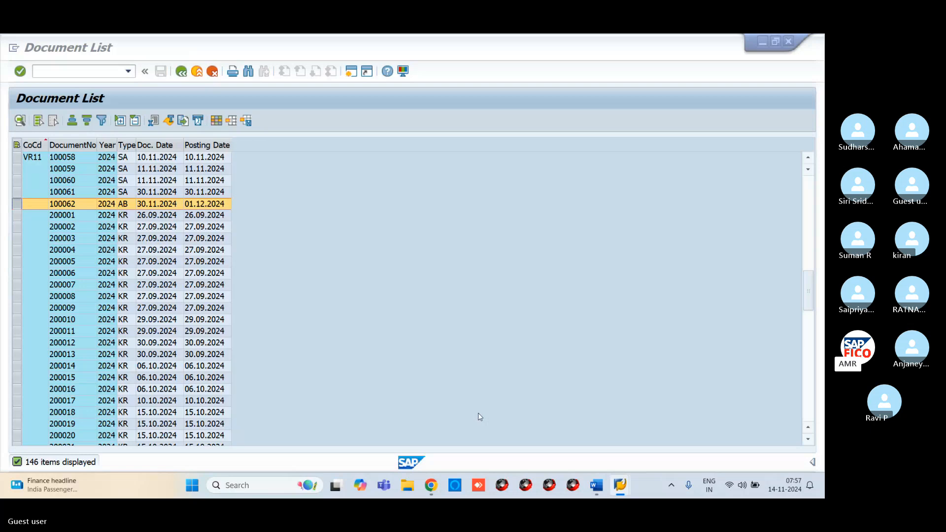
{"action": "key", "text": "alt+Tab"}
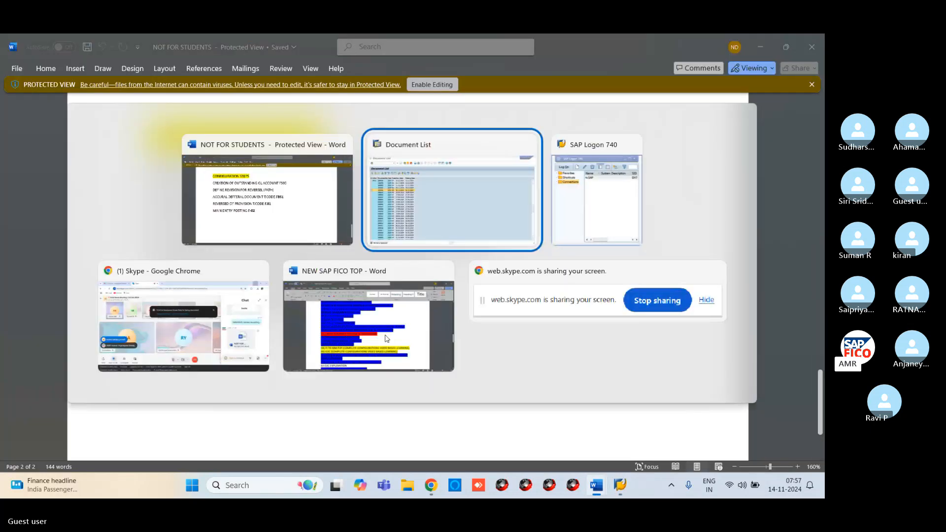
{"action": "type", "text": "/"}
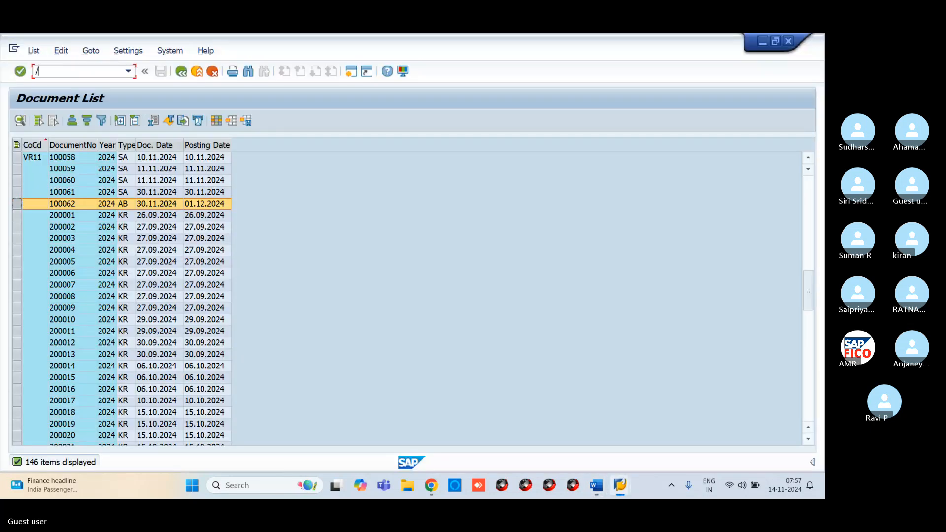
{"action": "type", "text": "nfb02"}
{"action": "key", "text": "Return"}
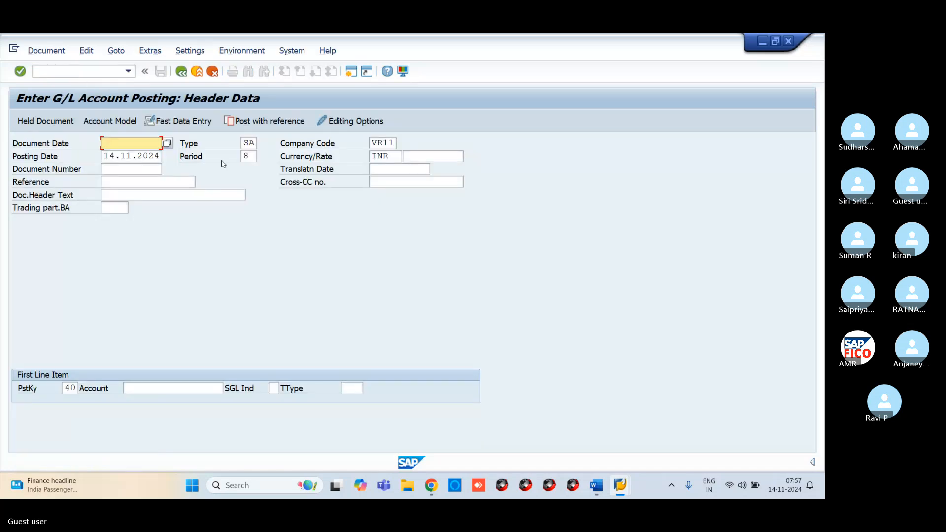
- Set both the document date and the posting date of the G/L posting to 01.12.2024
{"action": "left_click", "coordinate": [167, 143]}
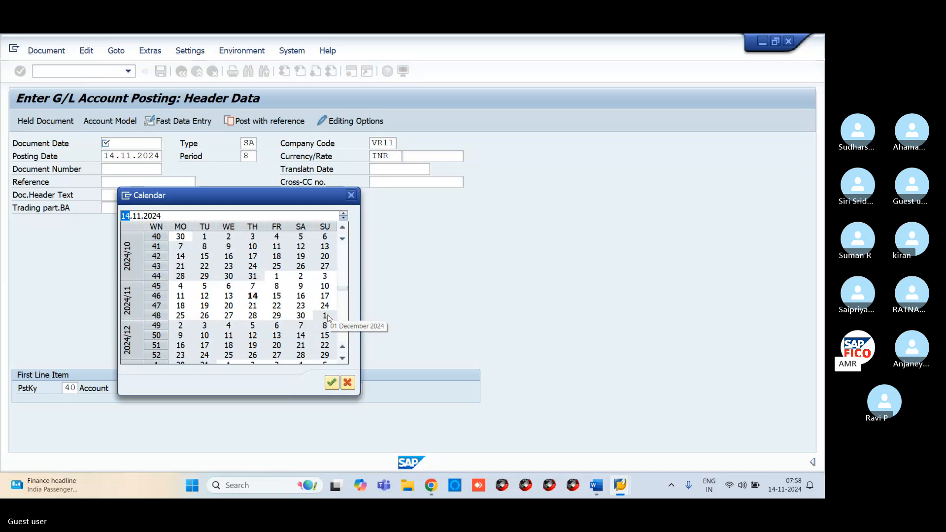
{"action": "double_click", "coordinate": [328, 315]}
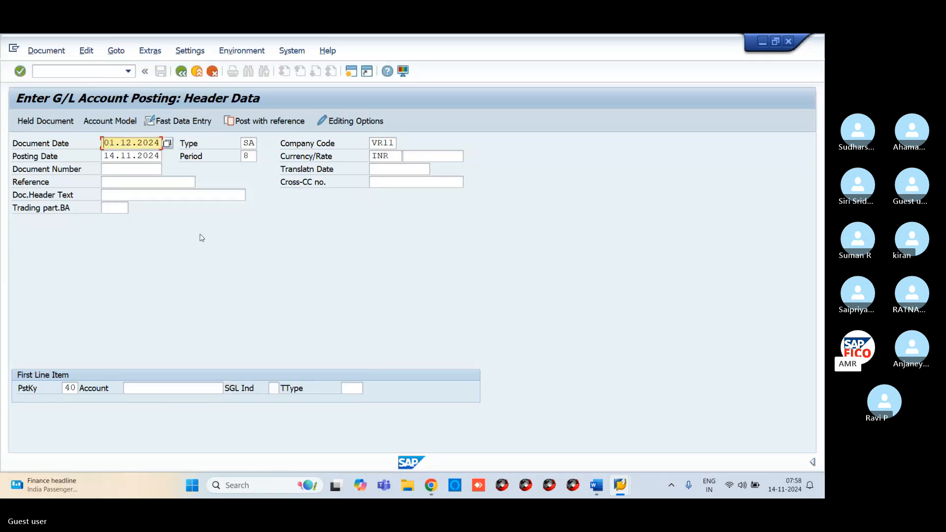
{"action": "key", "text": "Down"}
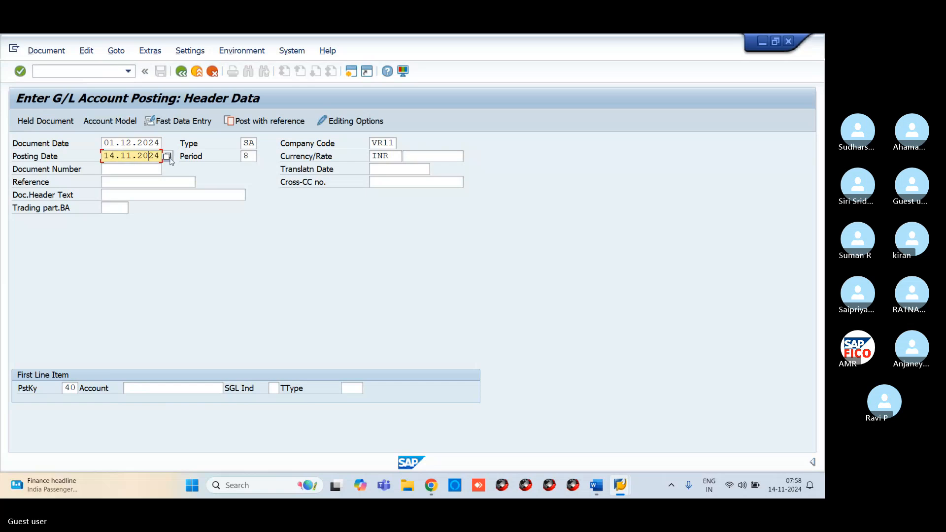
{"action": "key", "text": "F4"}
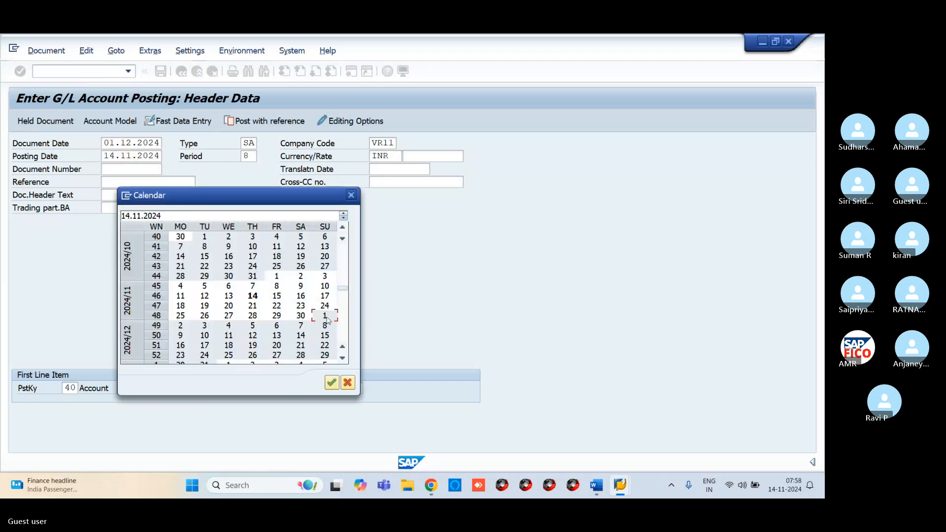
{"action": "double_click", "coordinate": [328, 319]}
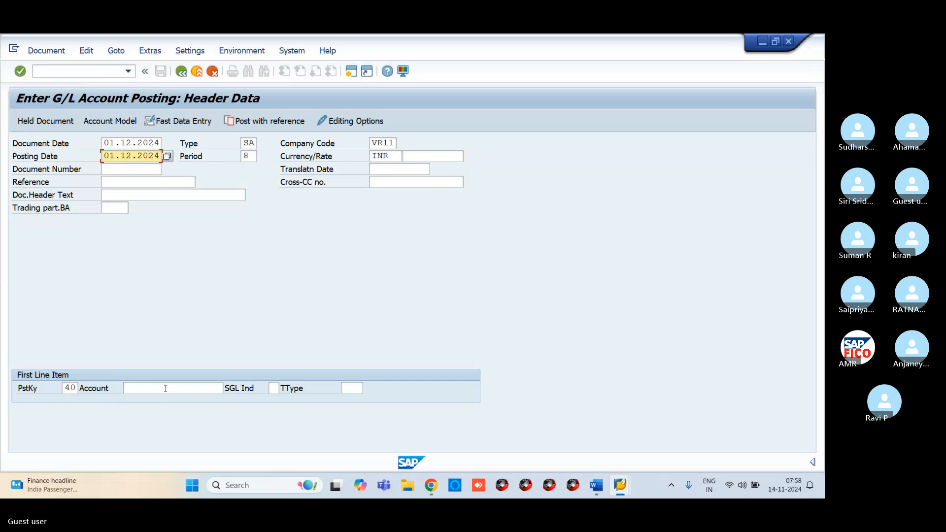
- Choose salary account 400301 for the posting key 40 line item and continue to the debit entry, accepting the period and date warnings
{"action": "left_click", "coordinate": [220, 388]}
{"action": "left_click", "coordinate": [227, 388]}
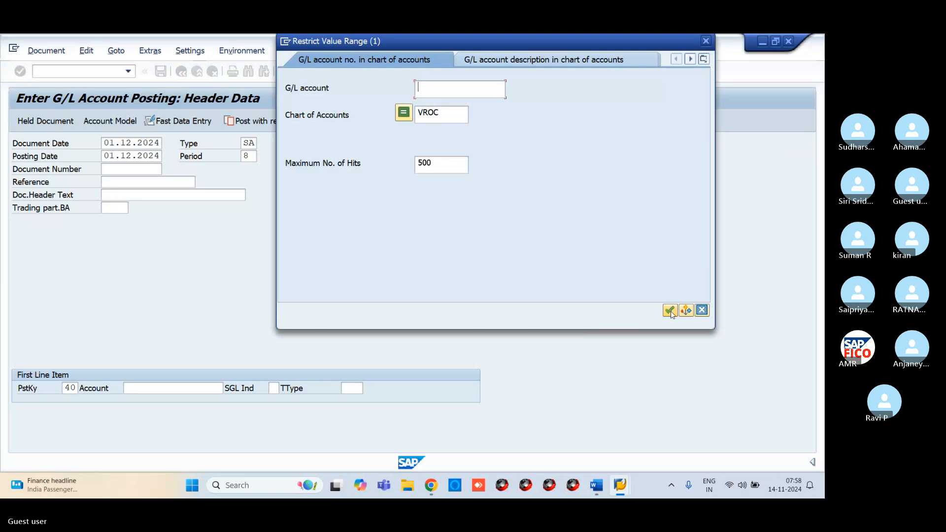
{"action": "left_click", "coordinate": [669, 311]}
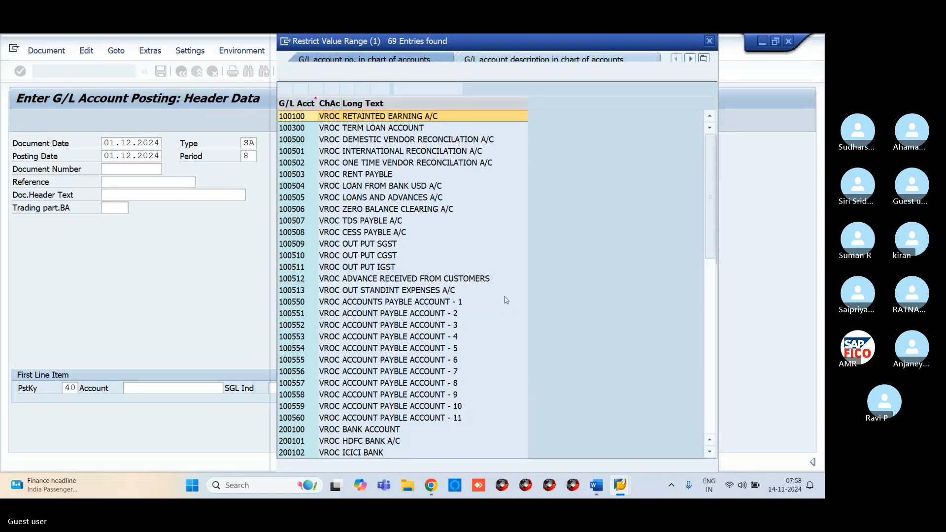
{"action": "scroll", "coordinate": [506, 300], "scroll_direction": "down", "scroll_amount": 10}
{"action": "scroll", "coordinate": [351, 352], "scroll_direction": "down", "scroll_amount": 1}
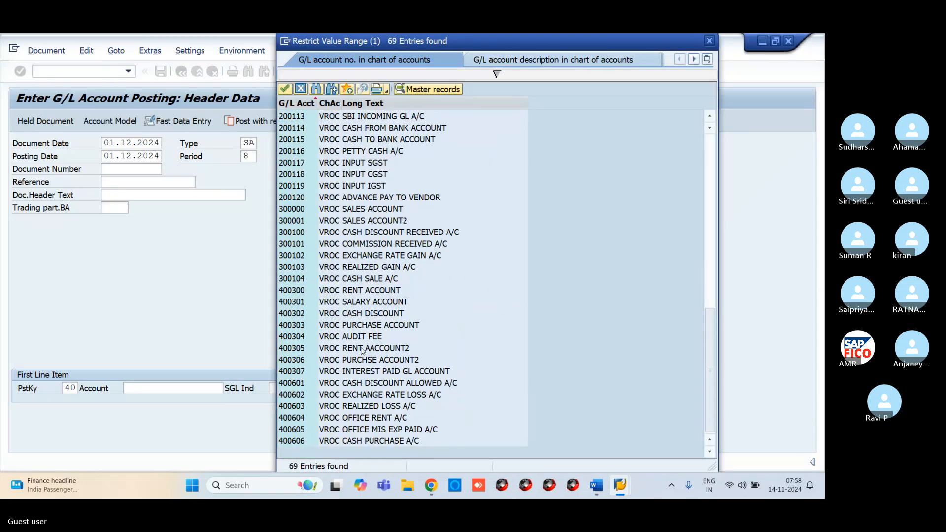
{"action": "left_click", "coordinate": [359, 303]}
{"action": "left_click", "coordinate": [285, 89]}
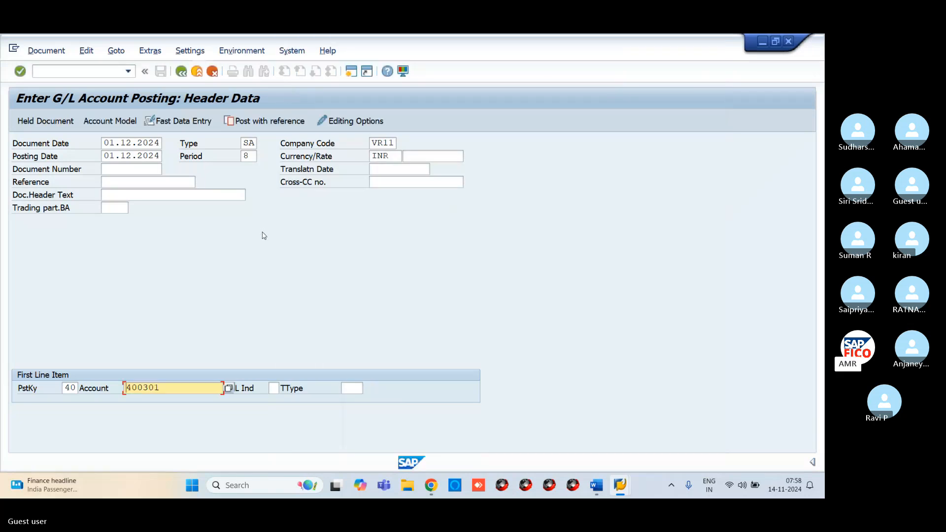
{"action": "key", "text": "Return"}
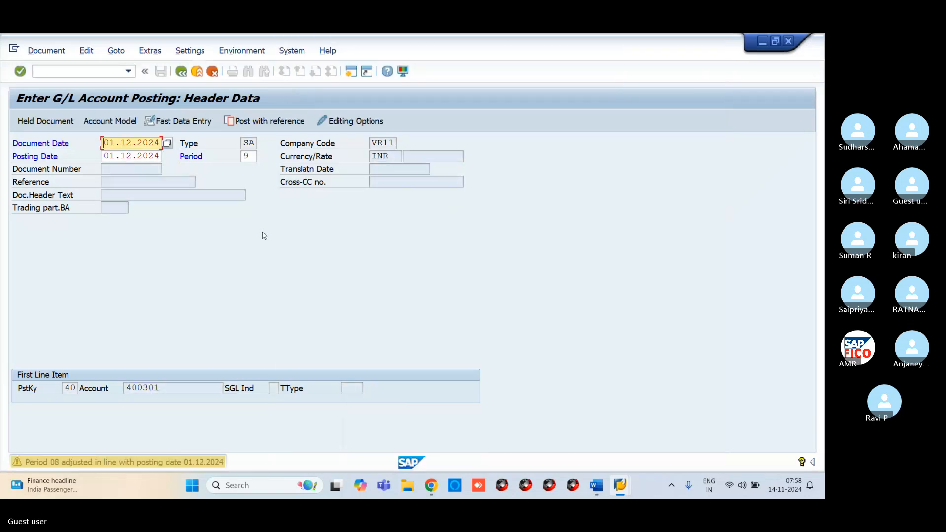
{"action": "key", "text": "Return"}
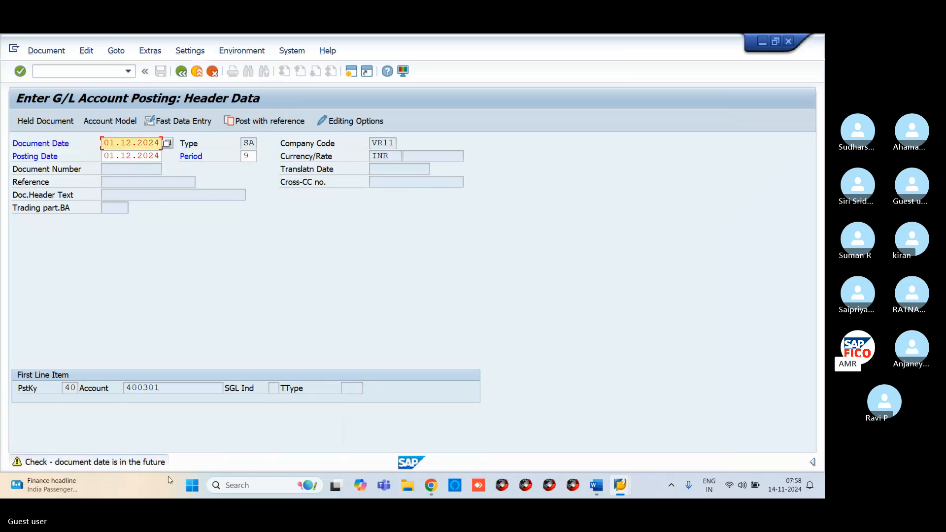
{"action": "key", "text": "Return"}
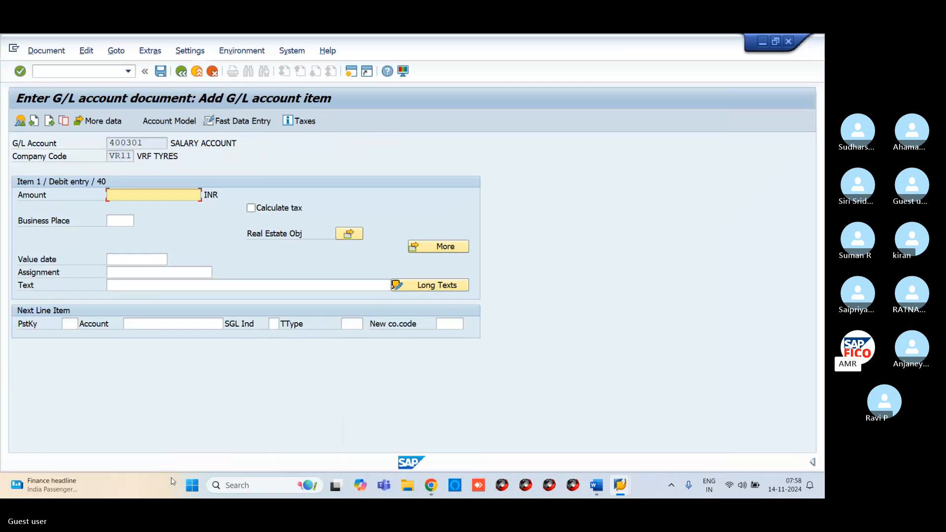
- Enter the debit amount 10000 INR with the item text "SALAYRY PAID" for the salary account
{"action": "type", "text": "1000"}
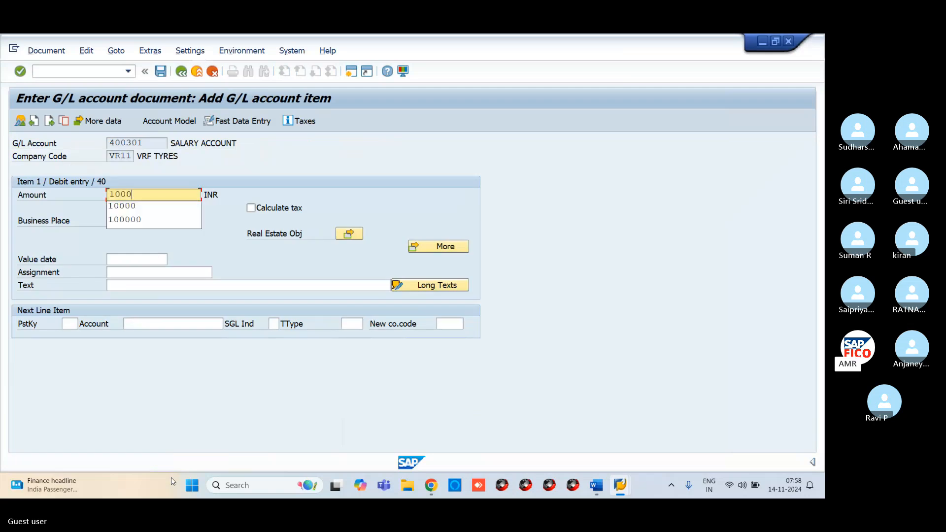
{"action": "type", "text": "0"}
{"action": "left_click", "coordinate": [161, 285]}
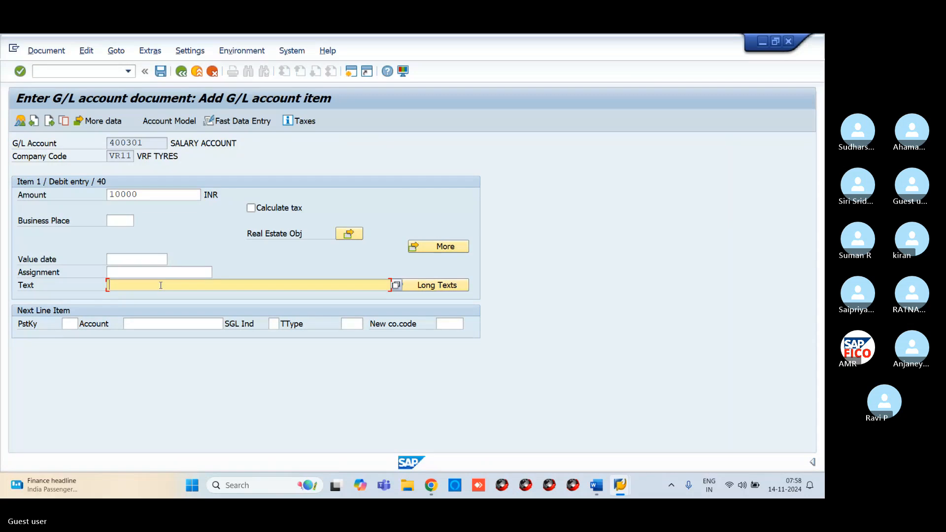
{"action": "type", "text": "S"}
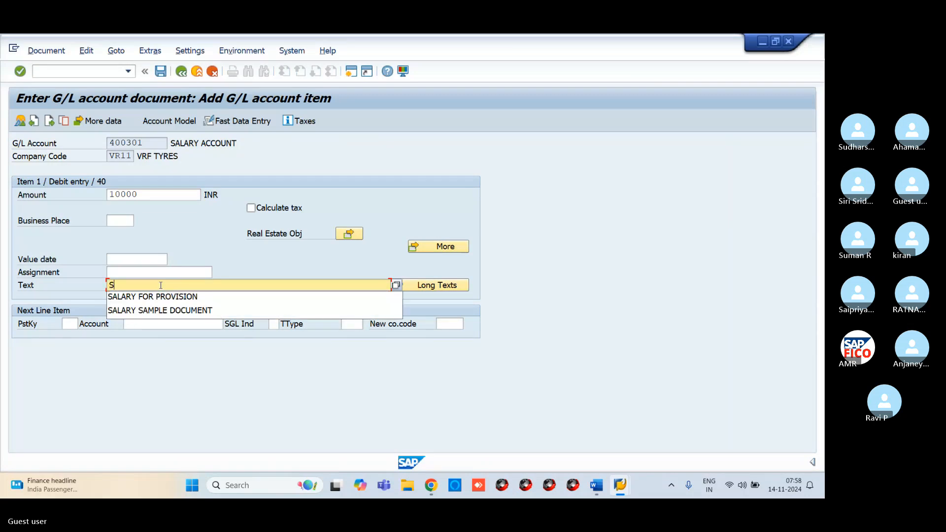
{"action": "type", "text": "ALAY"}
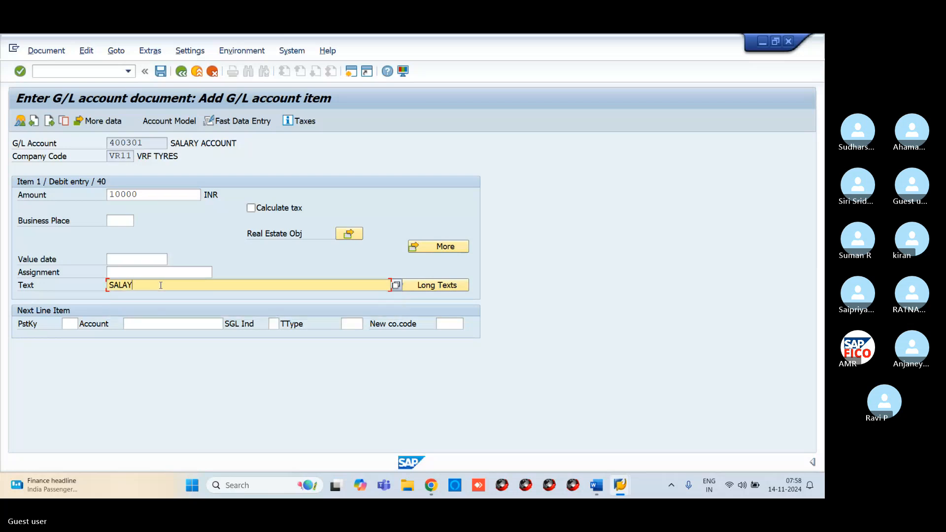
{"action": "type", "text": "RY PAID"}
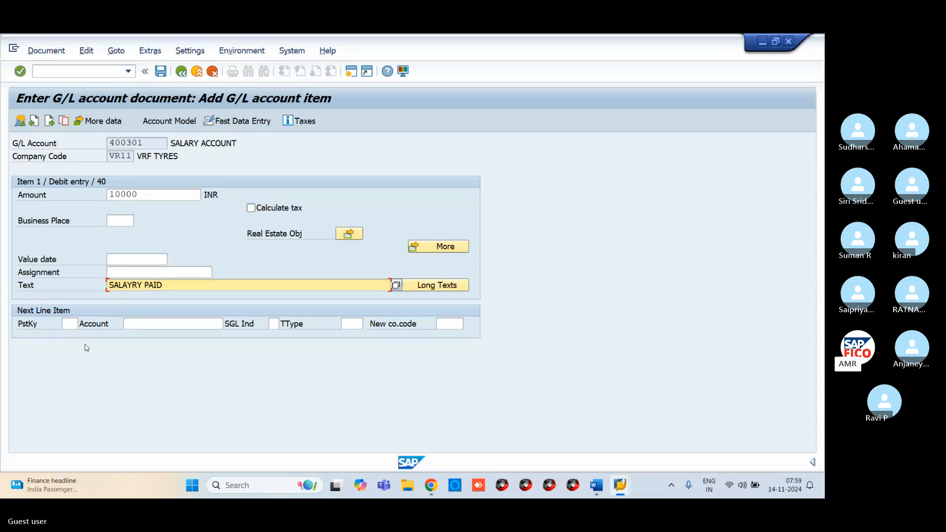
- Add a second line item with posting key 50 and HDFC Bank account 200101, and continue to its credit entry
{"action": "left_click", "coordinate": [69, 324]}
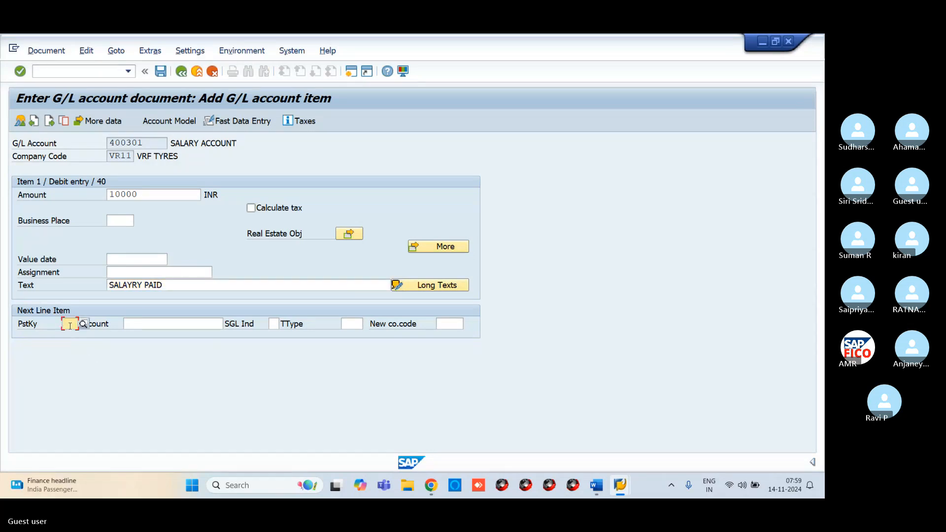
{"action": "type", "text": "50"}
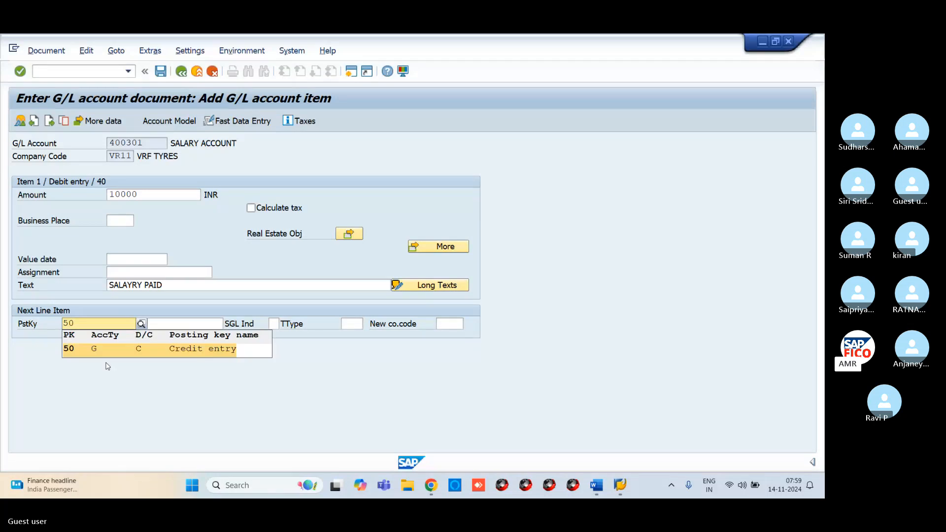
{"action": "left_click", "coordinate": [213, 324]}
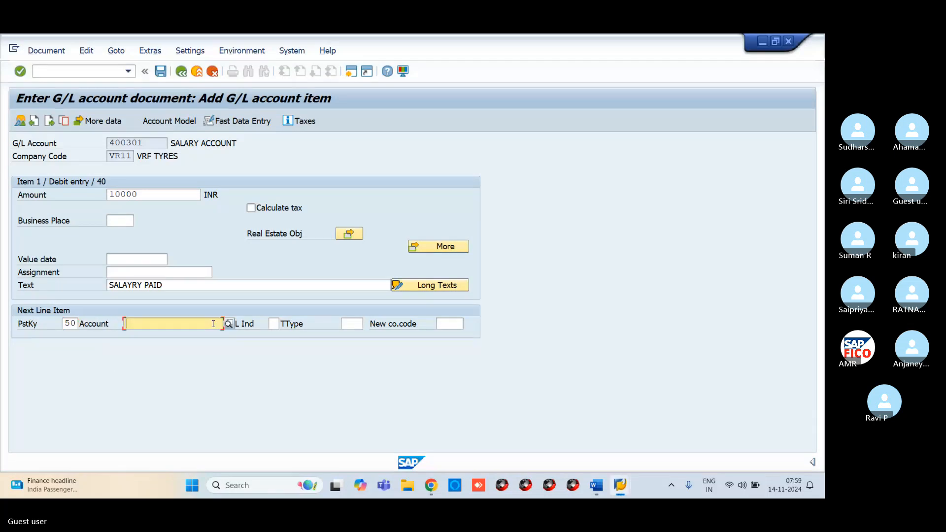
{"action": "left_click", "coordinate": [231, 326]}
{"action": "key", "text": "F4"}
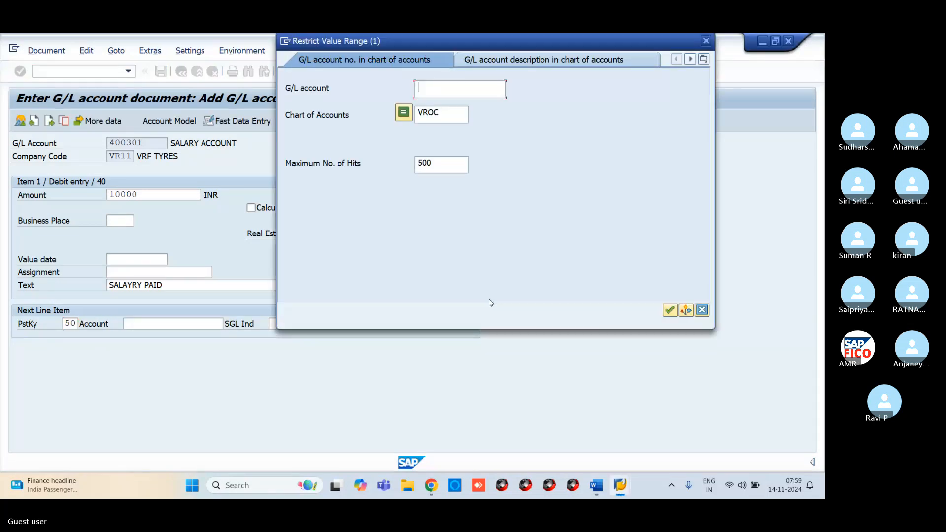
{"action": "left_click", "coordinate": [671, 310]}
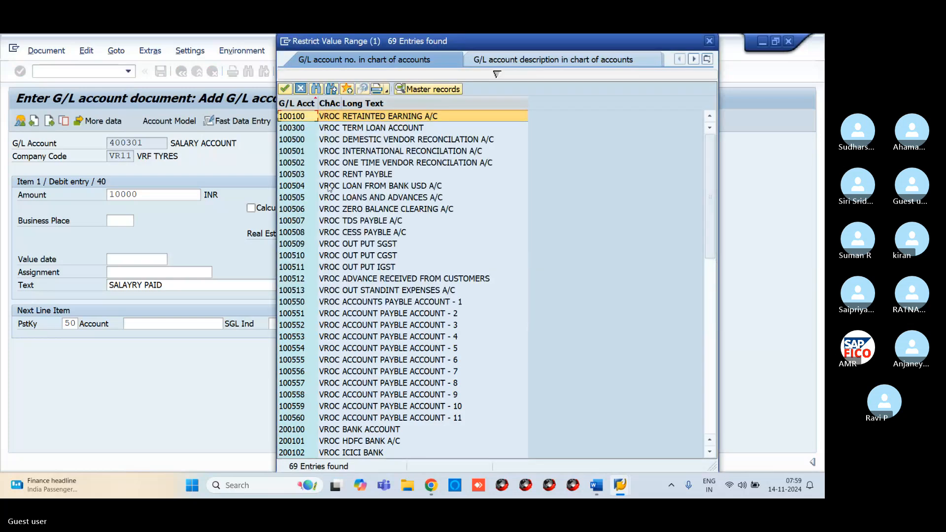
{"action": "scroll", "coordinate": [340, 295], "scroll_direction": "down", "scroll_amount": 4}
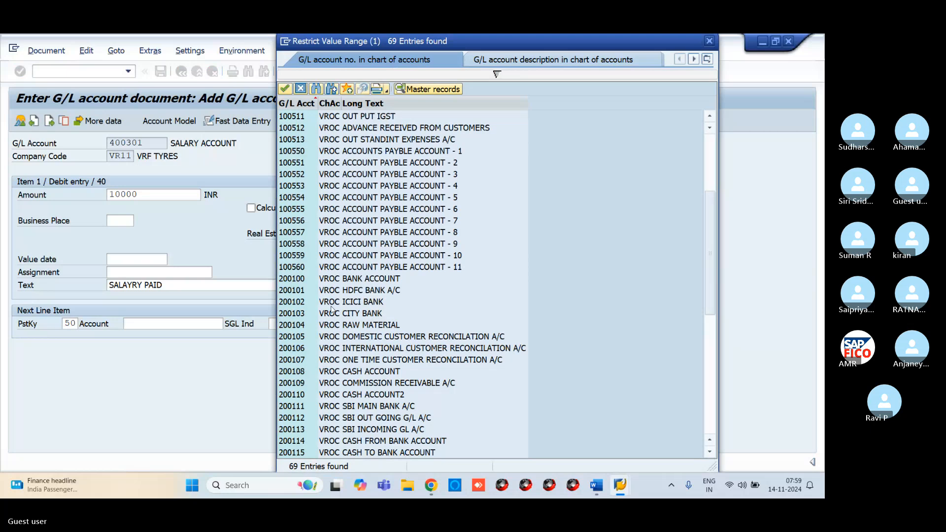
{"action": "left_click", "coordinate": [342, 295]}
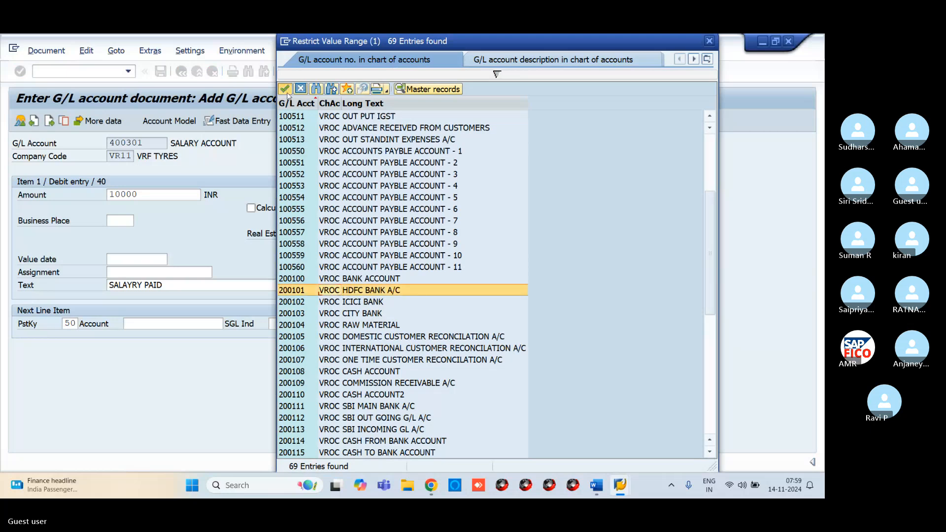
{"action": "left_click", "coordinate": [285, 89]}
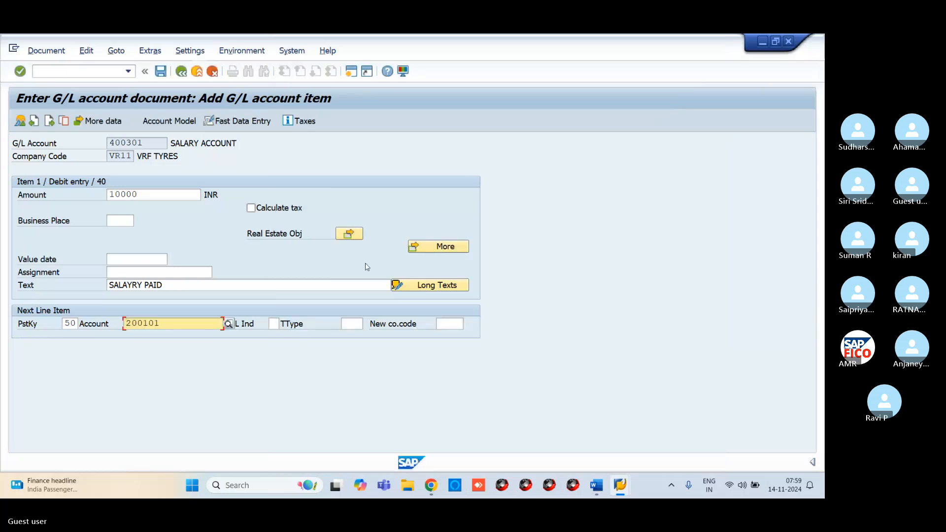
{"action": "key", "text": "Return"}
- Enter * as the HDFC Bank credit amount to balance the document, with the item text "SALAYRY PAID"
{"action": "type", "text": "*"}
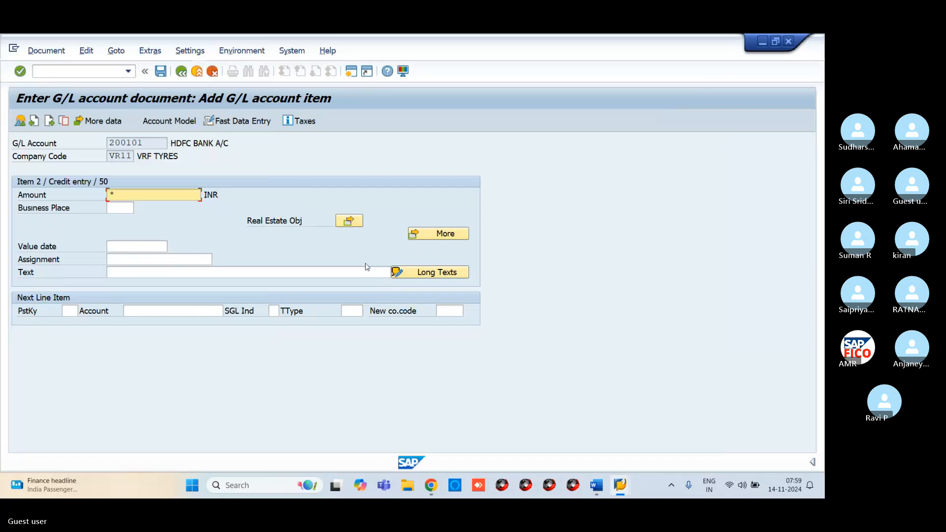
{"action": "left_click", "coordinate": [248, 270]}
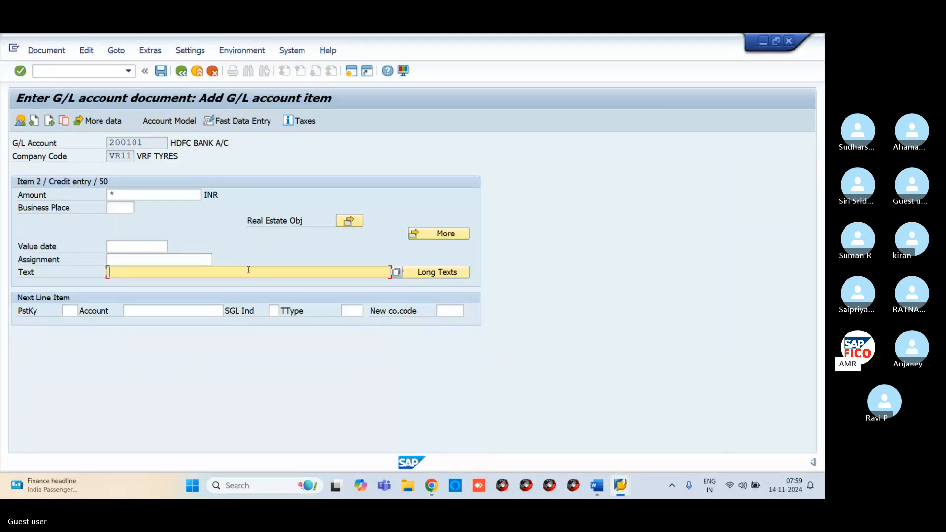
{"action": "type", "text": "SALAYRY PAID"}
{"action": "key", "text": "Return"}
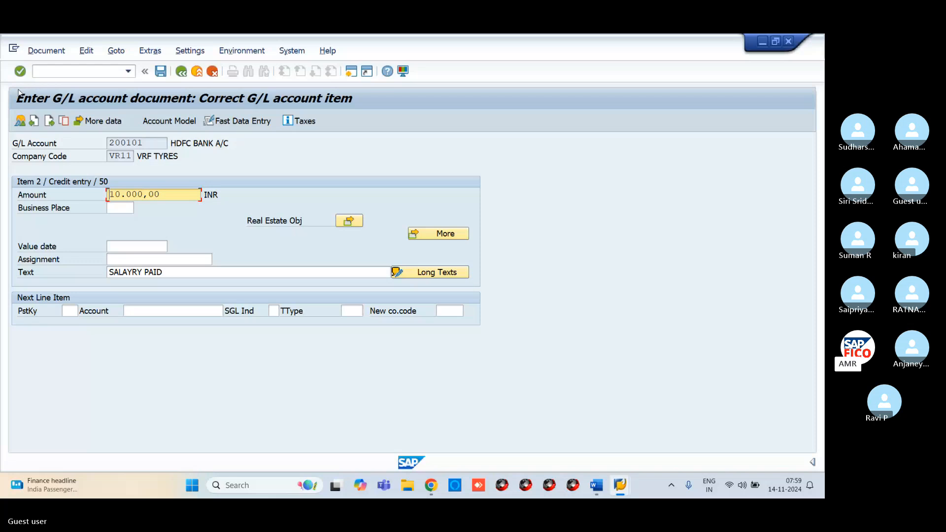
- Simulate the salary payment document, review its debit and credit lines, and post it
{"action": "left_click", "coordinate": [46, 50]}
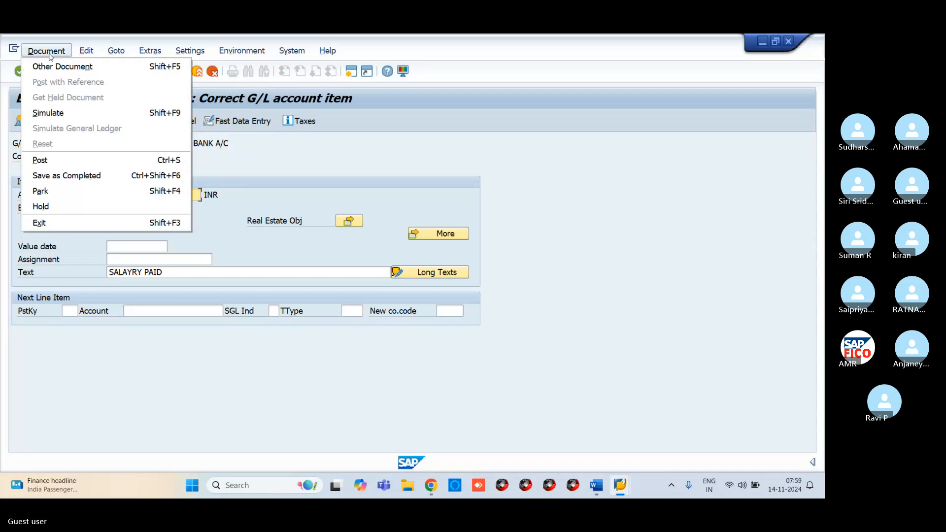
{"action": "left_click", "coordinate": [69, 111]}
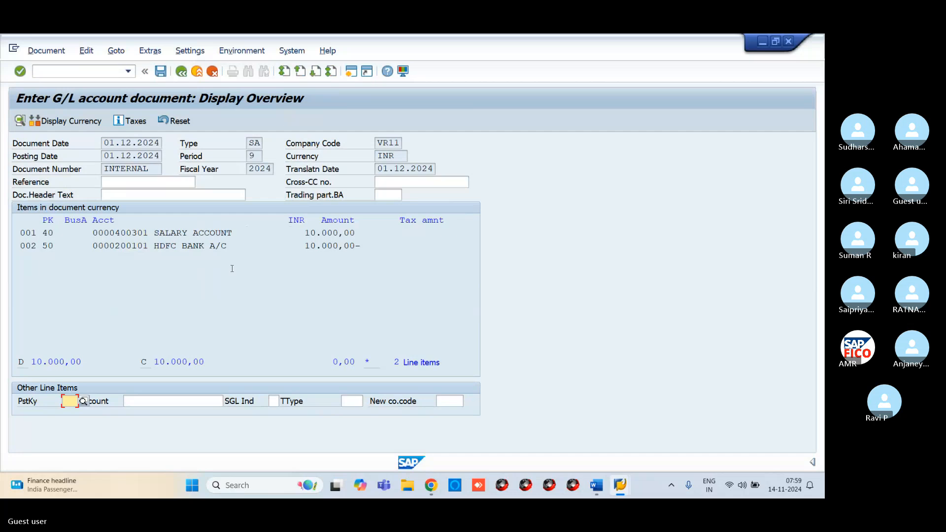
{"action": "left_click", "coordinate": [161, 72]}
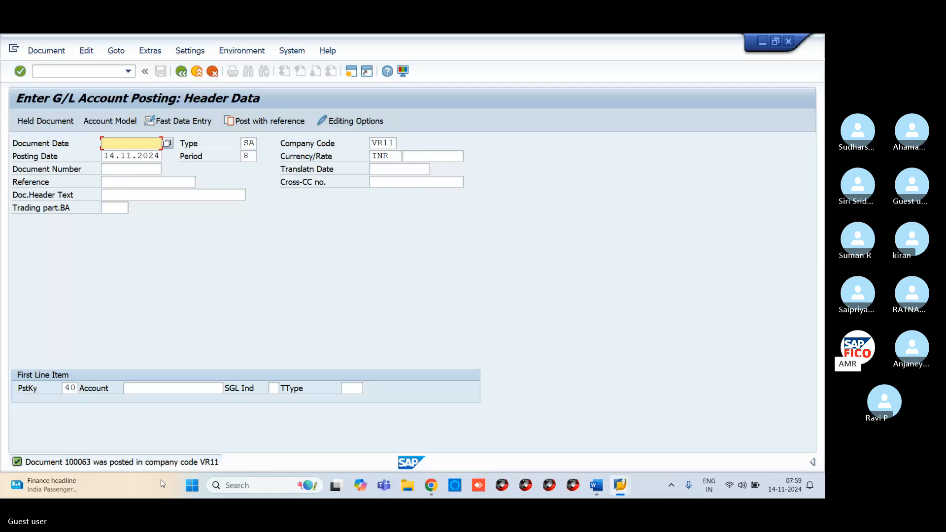
- Open transaction FB03 and display the newly posted document 100063 in company code VR11
{"action": "left_click", "coordinate": [97, 72]}
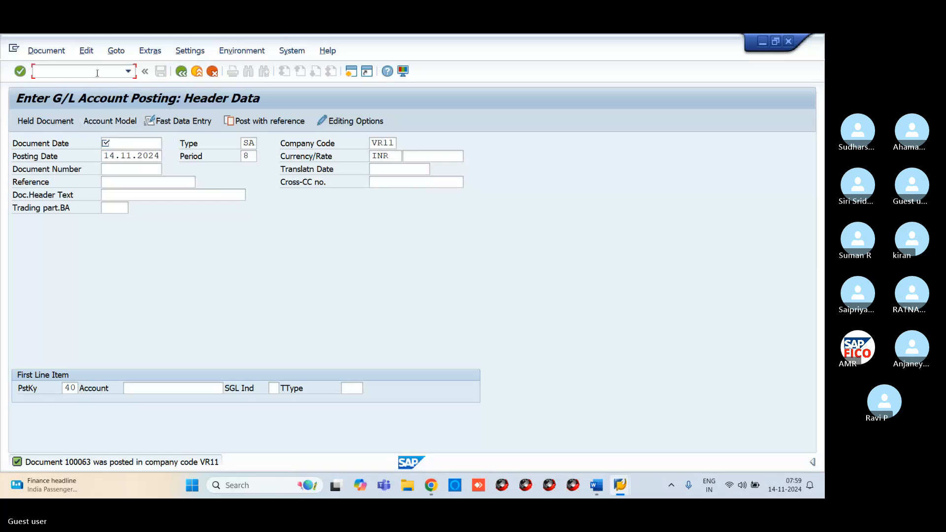
{"action": "type", "text": "/NFB03"}
{"action": "key", "text": "Return"}
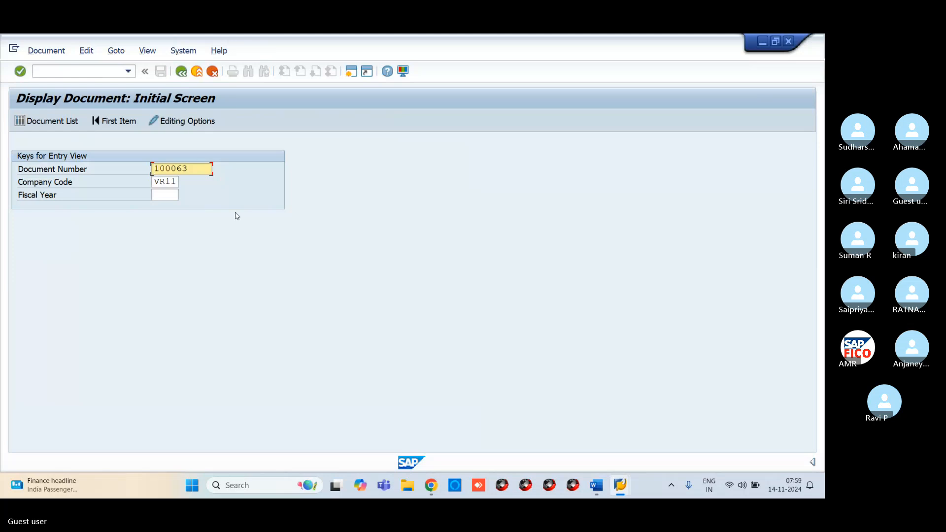
{"action": "key", "text": "Return"}
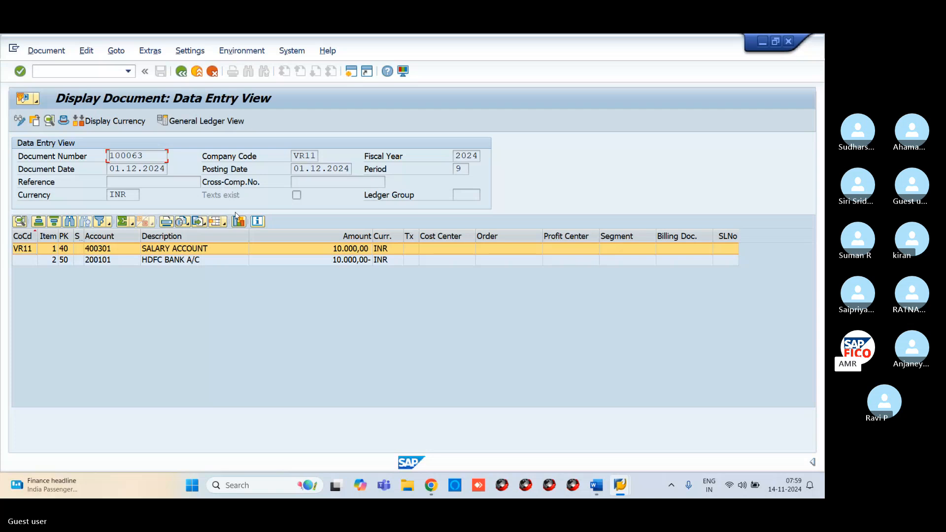
- Clear the document number in the document display and list all documents of company code VR11
{"action": "left_click", "coordinate": [181, 71]}
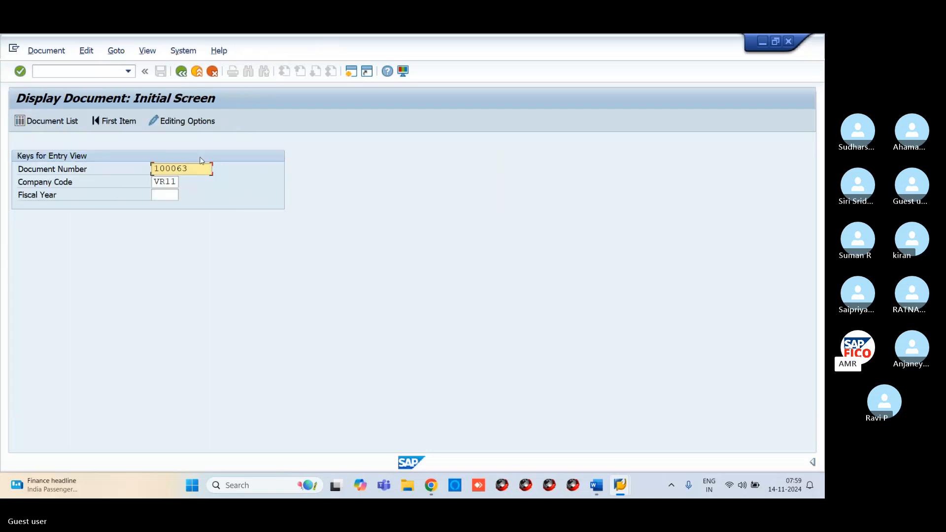
{"action": "left_click_drag", "start_coordinate": [194, 169], "coordinate": [114, 179]}
{"action": "key", "text": "BackSpace"}
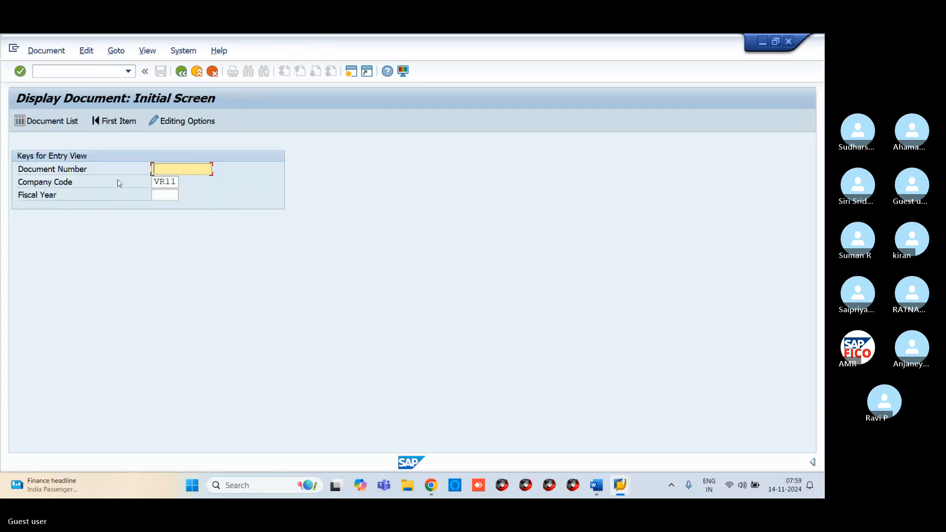
{"action": "left_click", "coordinate": [29, 121]}
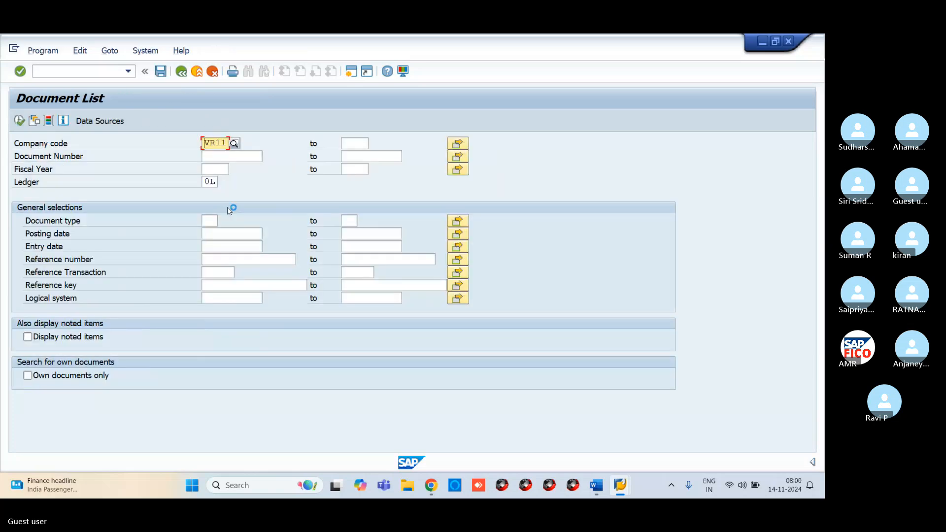
{"action": "left_click", "coordinate": [20, 121]}
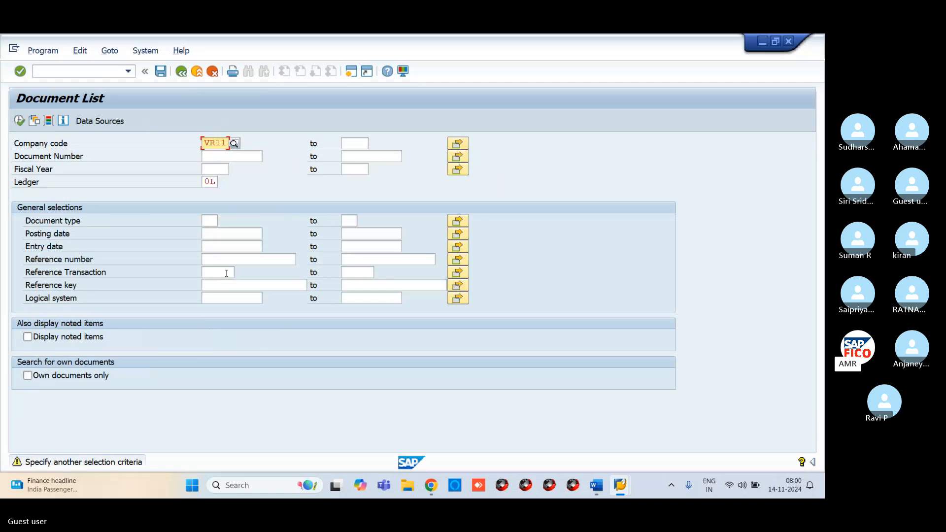
{"action": "key", "text": "Return"}
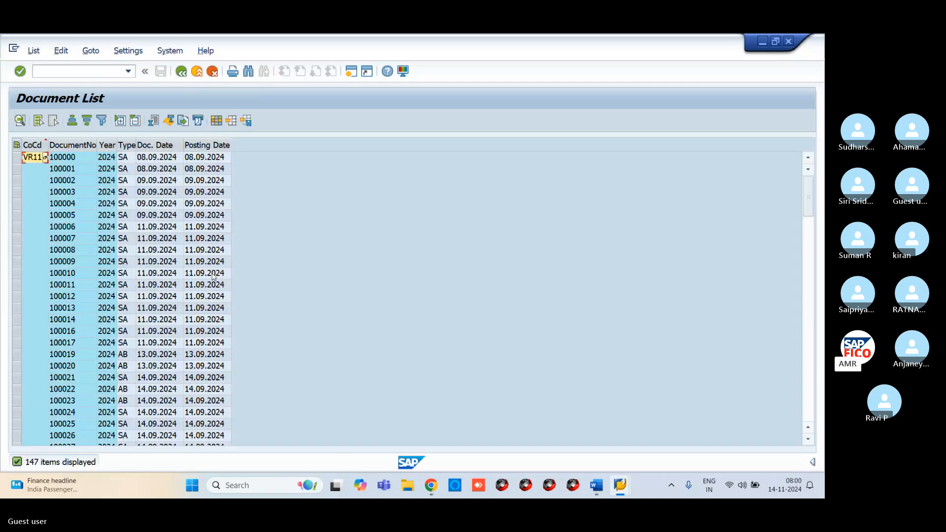
- Find documents 100061, 100062 and 100063 in the document list and compare their types, document dates and posting dates
{"action": "scroll", "coordinate": [95, 366], "scroll_direction": "down", "scroll_amount": 9}
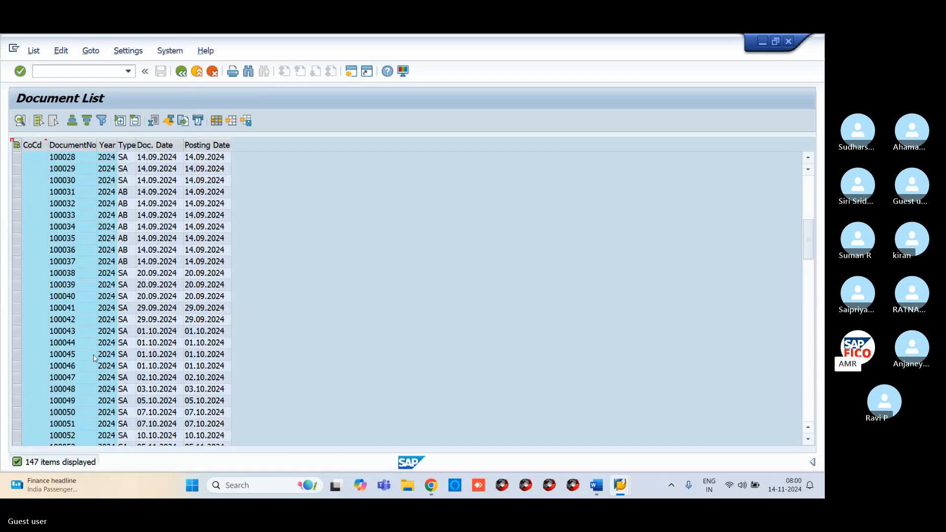
{"action": "scroll", "coordinate": [97, 366], "scroll_direction": "down", "scroll_amount": 13}
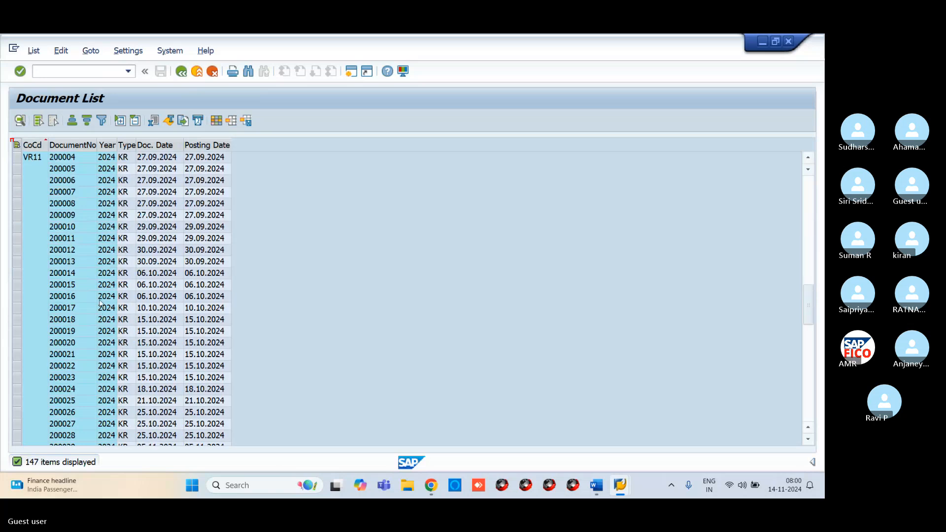
{"action": "scroll", "coordinate": [113, 228], "scroll_direction": "up", "scroll_amount": 4}
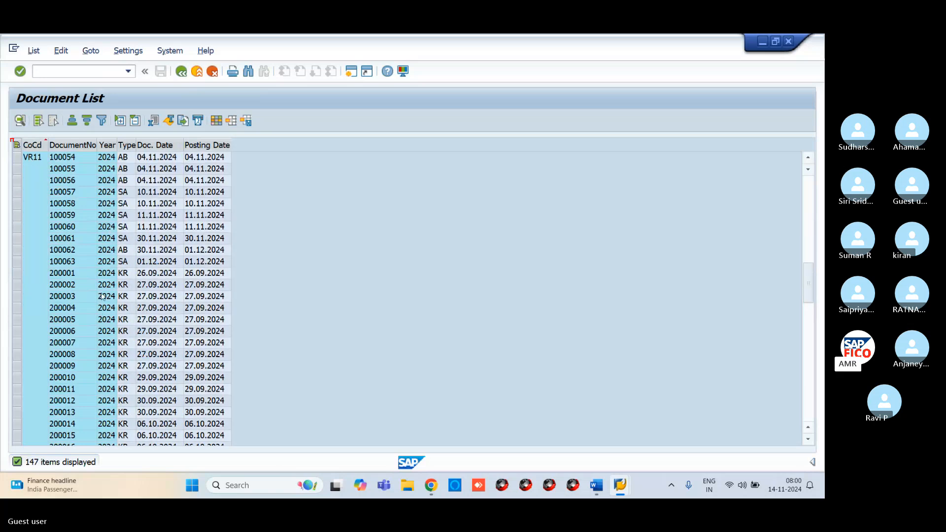
{"action": "left_click", "coordinate": [17, 261]}
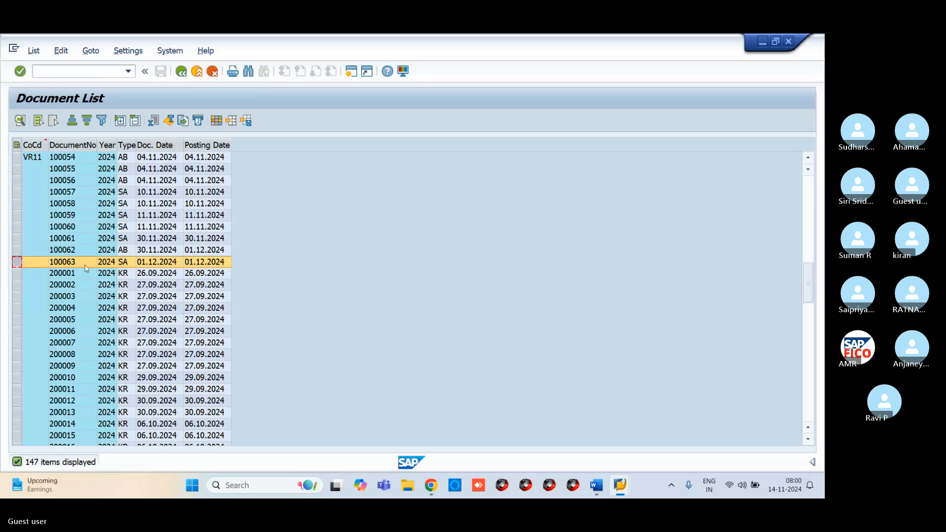
{"action": "left_click", "coordinate": [17, 249]}
{"action": "left_click", "coordinate": [16, 238]}
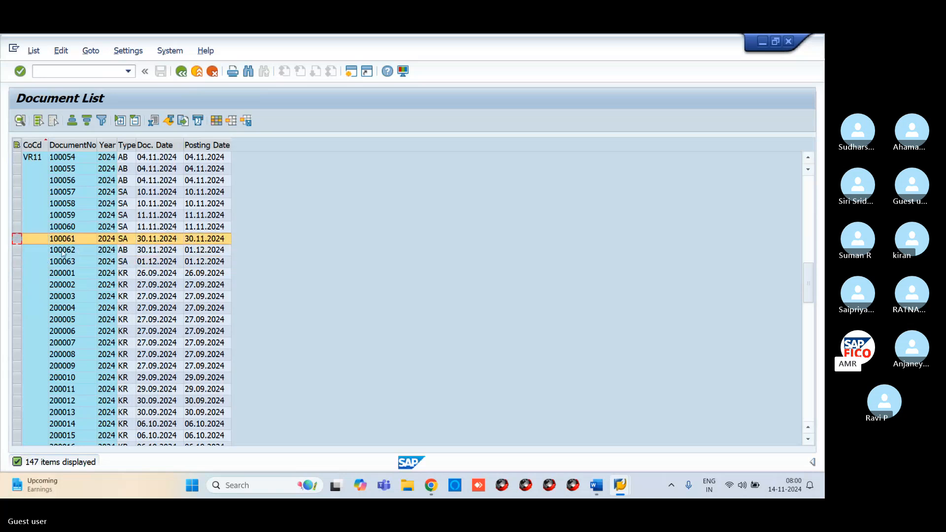
{"action": "left_click", "coordinate": [16, 250]}
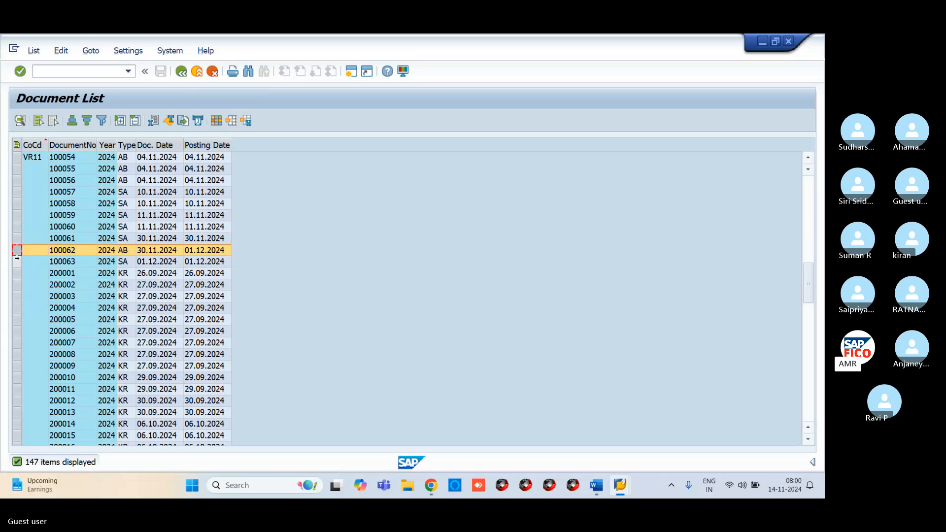
{"action": "left_click", "coordinate": [17, 261]}
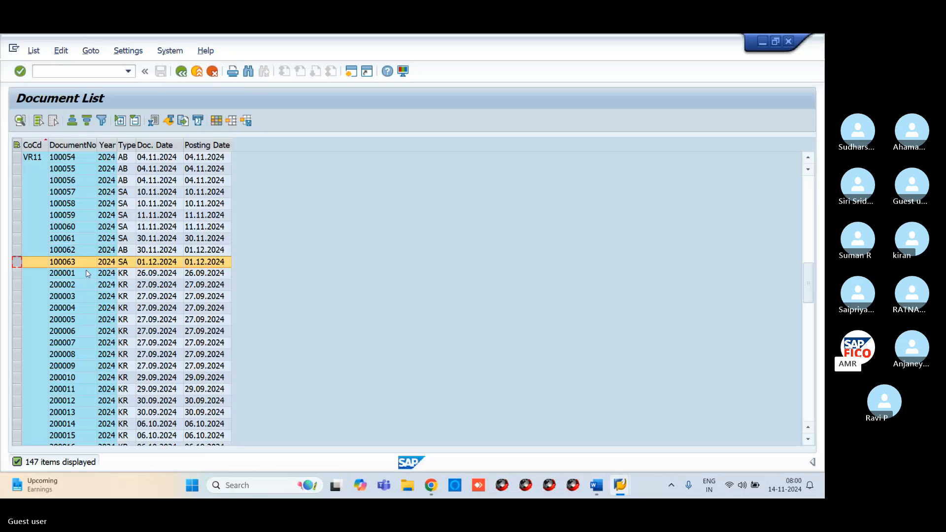
- Open transaction FBL3N and choose G/L account 400301 (SALARY ACCOUNT) from the chart of accounts VROC search help
{"action": "left_click", "coordinate": [51, 71]}
{"action": "type", "text": "/NF"}
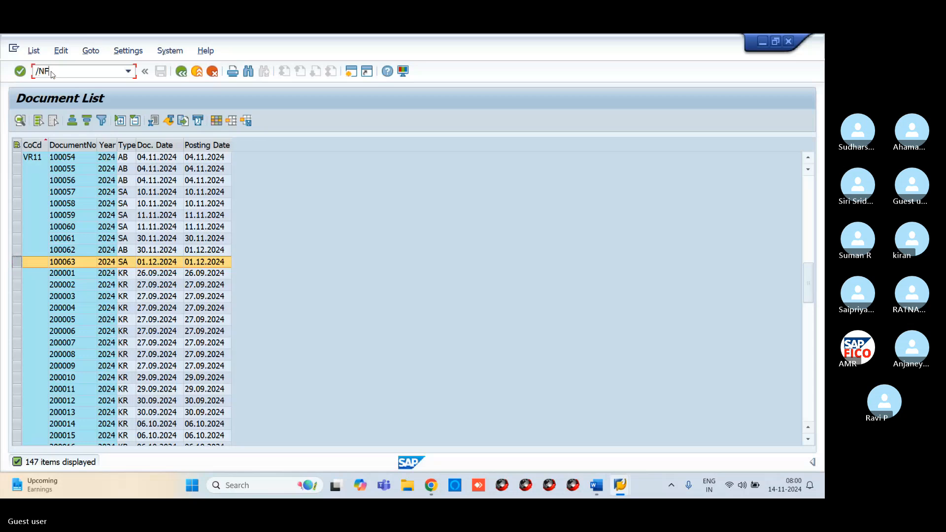
{"action": "type", "text": "BL3N"}
{"action": "key", "text": "Return"}
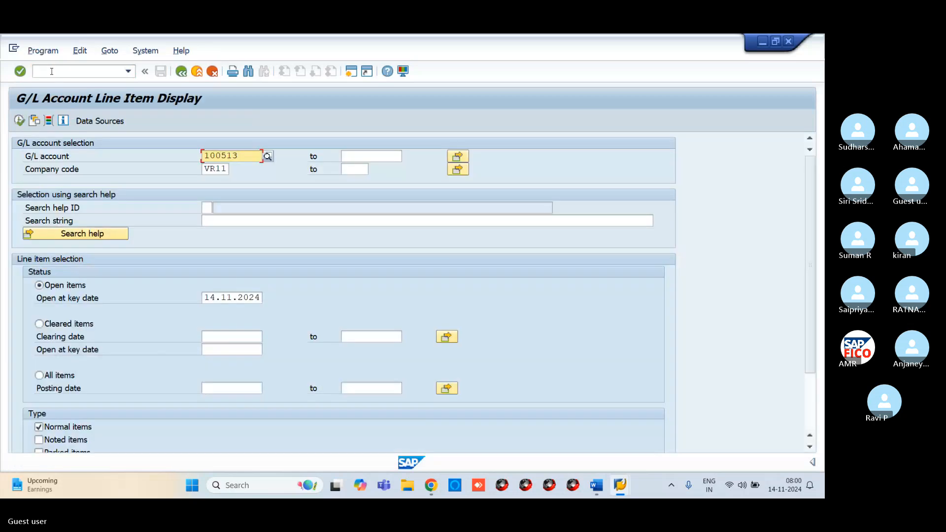
{"action": "left_click_drag", "start_coordinate": [239, 157], "coordinate": [163, 166]}
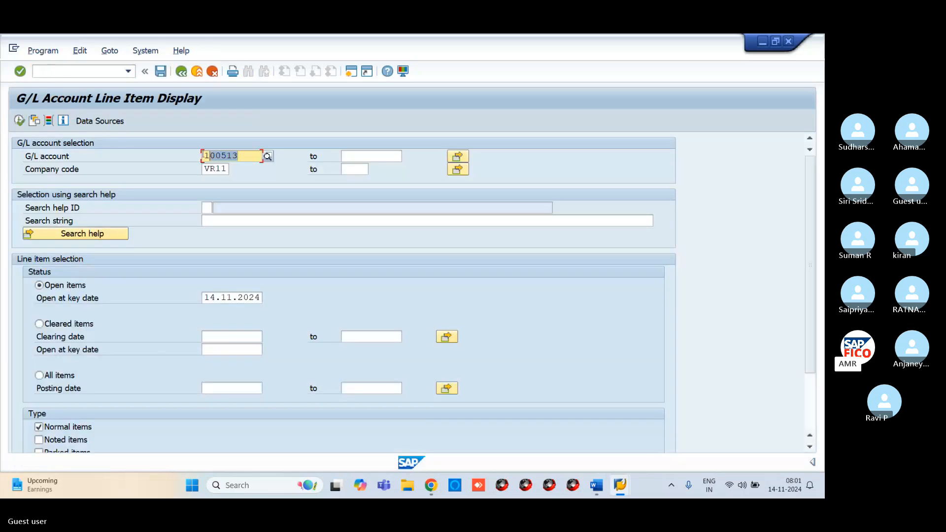
{"action": "key", "text": "BackSpace"}
{"action": "left_click", "coordinate": [269, 158]}
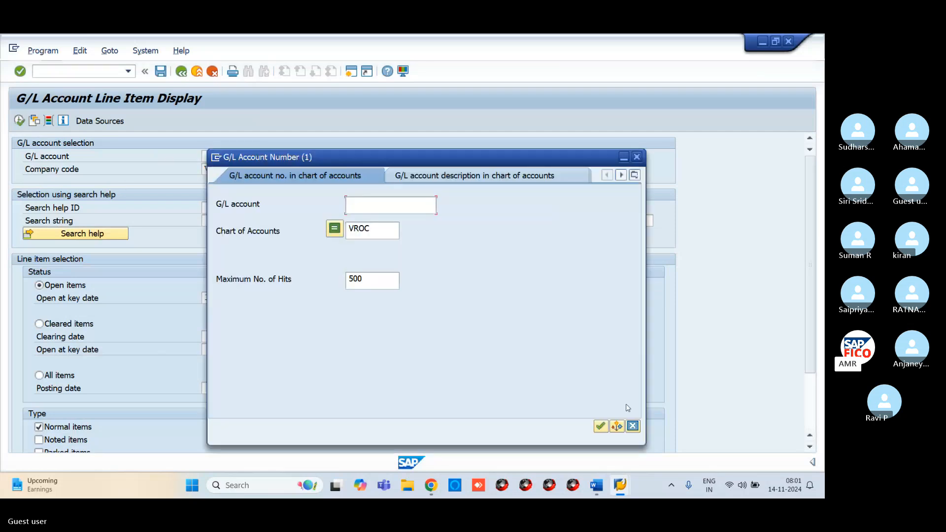
{"action": "left_click", "coordinate": [601, 426]}
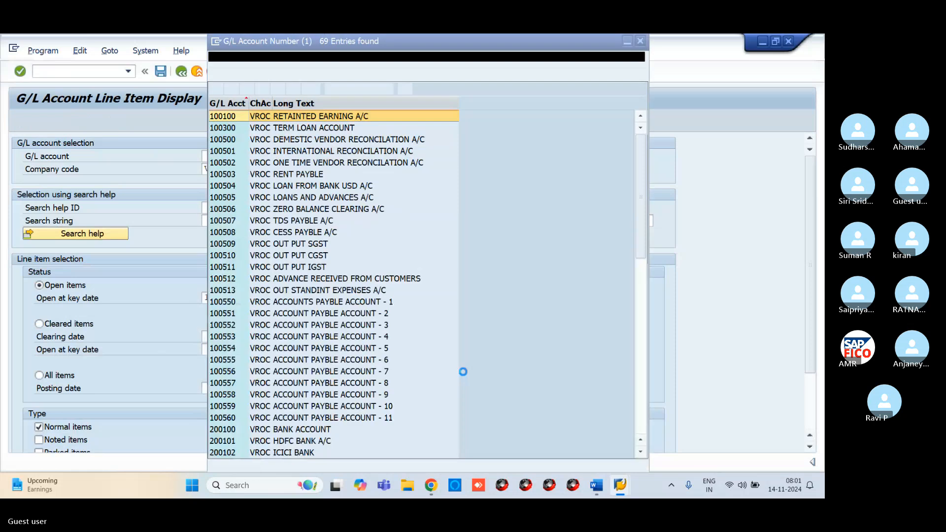
{"action": "scroll", "coordinate": [295, 330], "scroll_direction": "down", "scroll_amount": 10}
{"action": "left_click", "coordinate": [289, 301]}
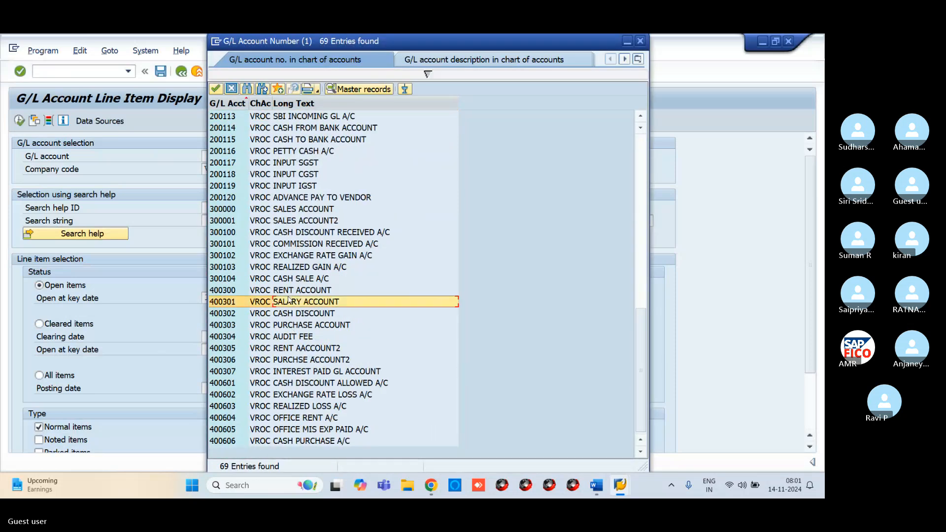
{"action": "left_click", "coordinate": [217, 91]}
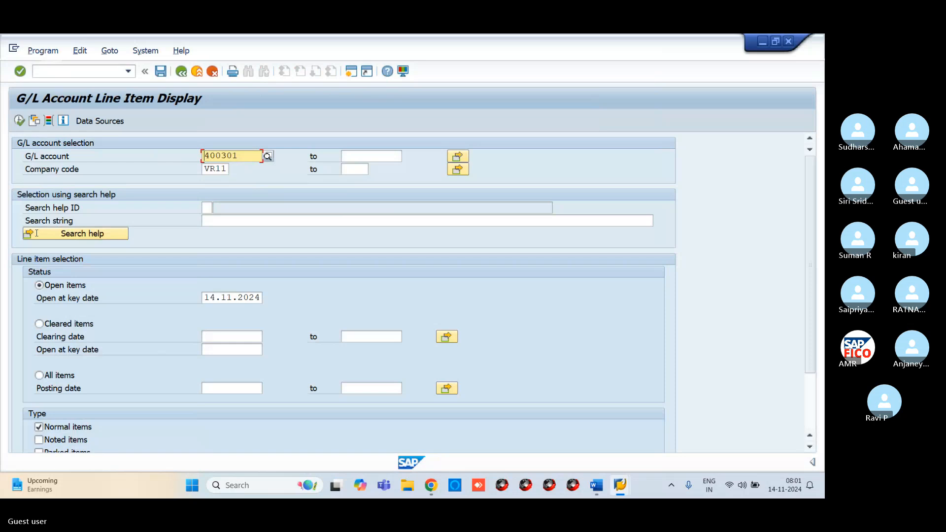
- Display the salary account's line items for the preset key date, review the latest entries, and return to the selection
{"action": "left_click", "coordinate": [20, 121]}
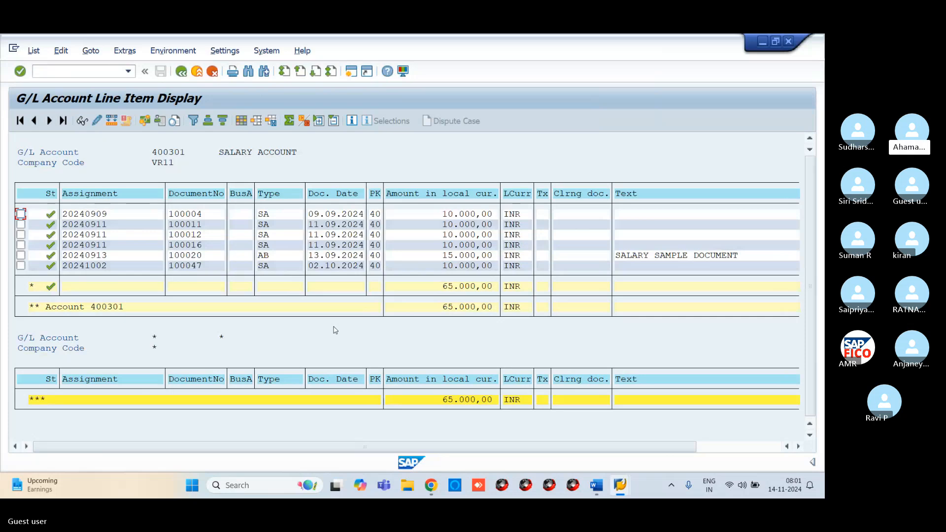
{"action": "left_click", "coordinate": [338, 268]}
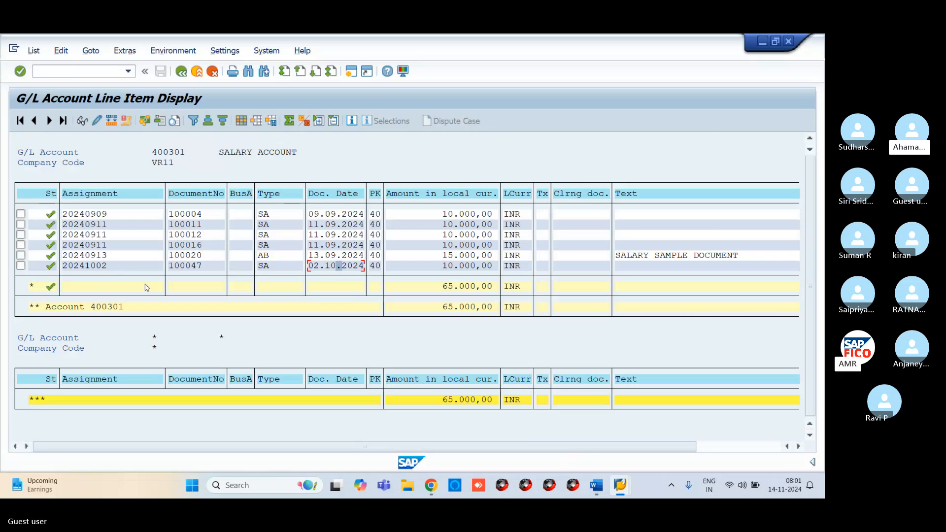
{"action": "left_click", "coordinate": [121, 257]}
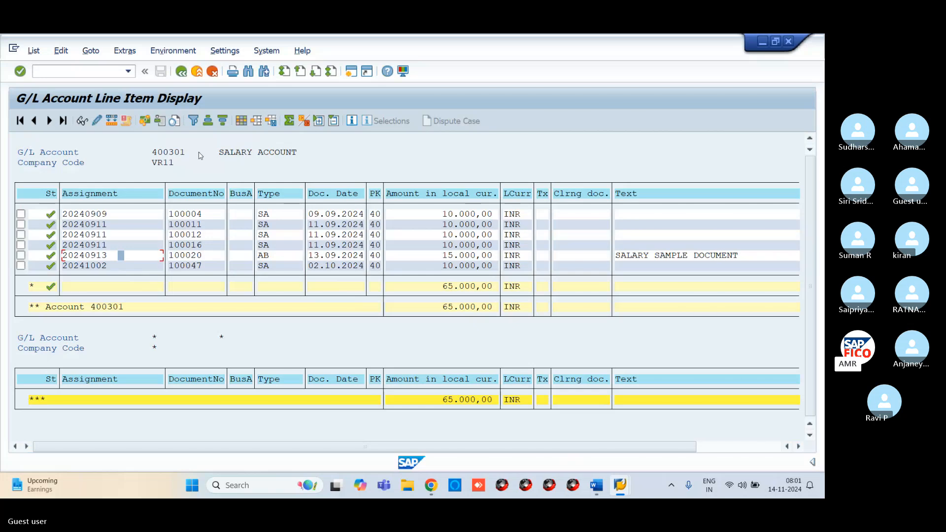
{"action": "key", "text": "F3"}
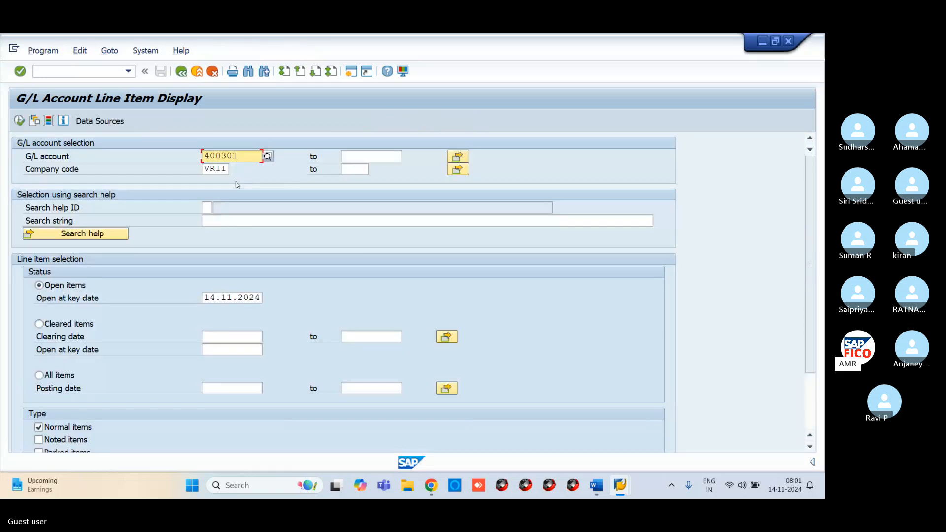
- Set the open-item key date to 30.11.2024, display the salary account's line items, and check the provision entry 100061
{"action": "left_click", "coordinate": [238, 297]}
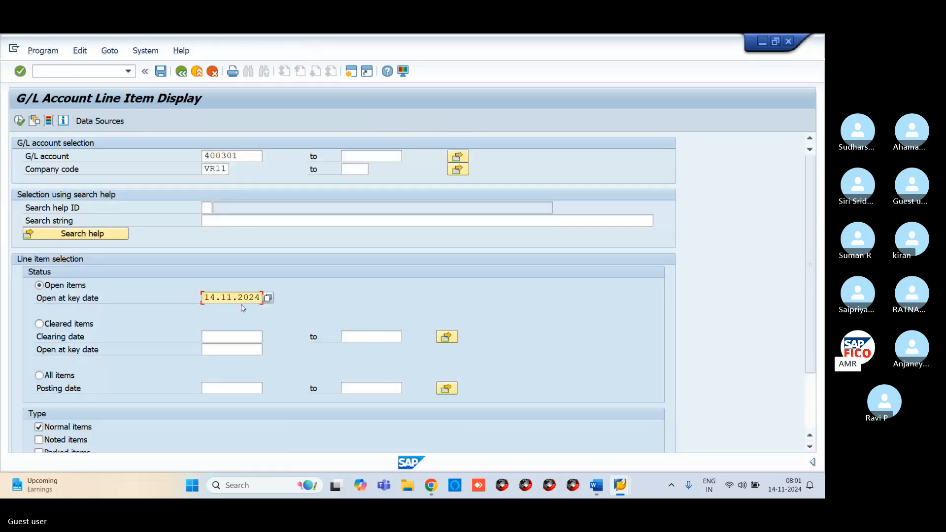
{"action": "left_click", "coordinate": [267, 299]}
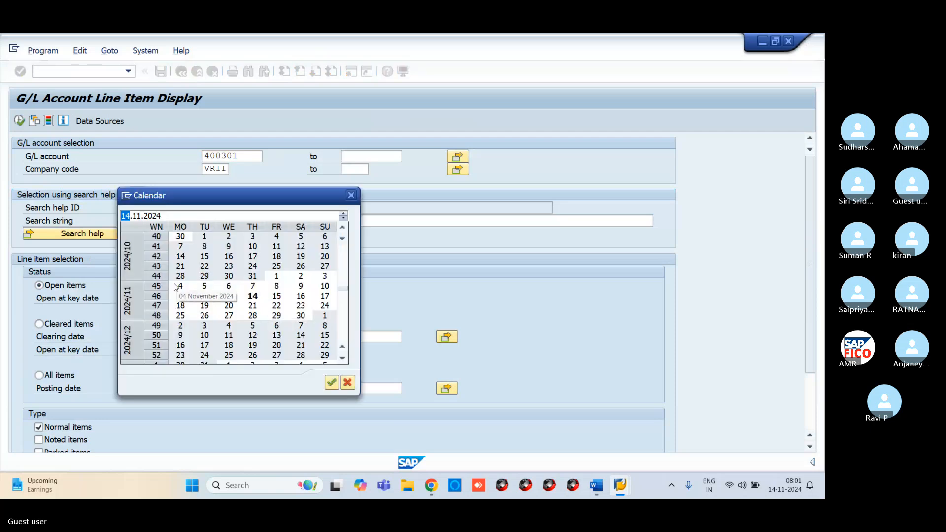
{"action": "double_click", "coordinate": [300, 315]}
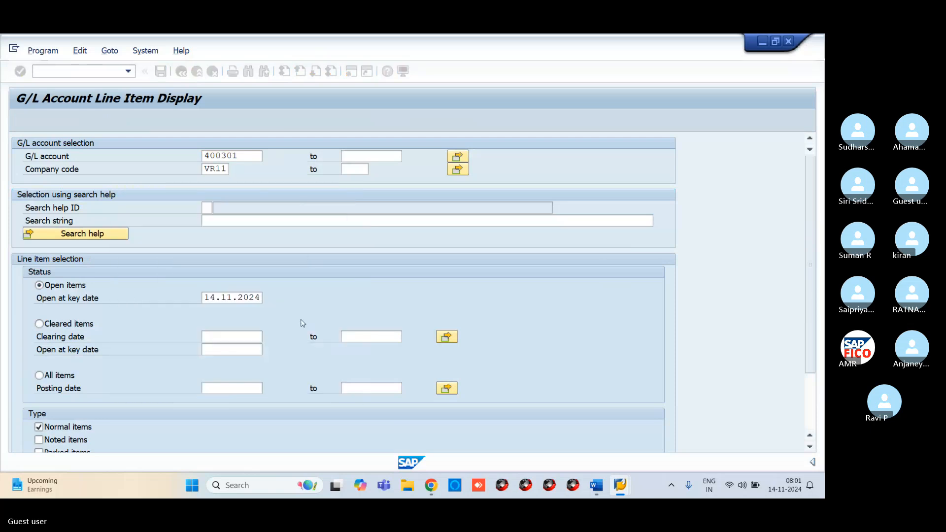
{"action": "left_click", "coordinate": [20, 121]}
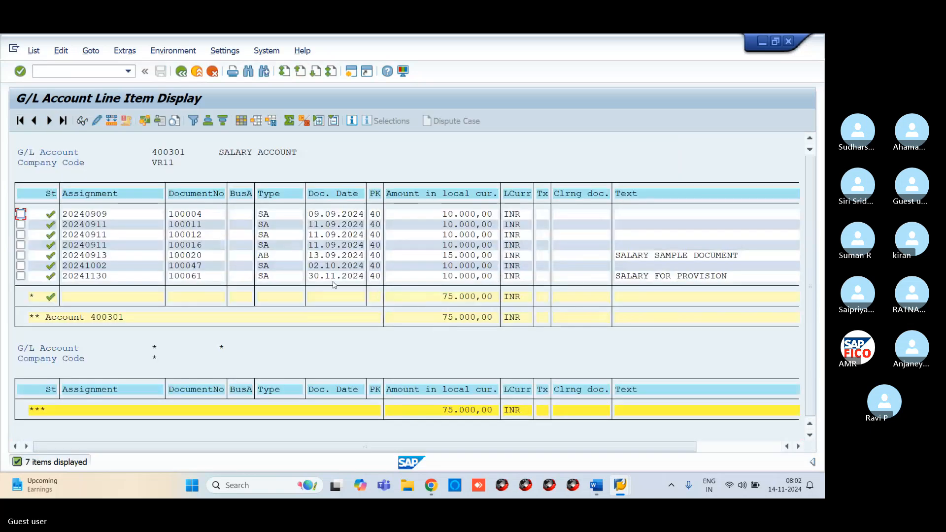
{"action": "left_click", "coordinate": [196, 276]}
{"action": "left_click", "coordinate": [323, 276]}
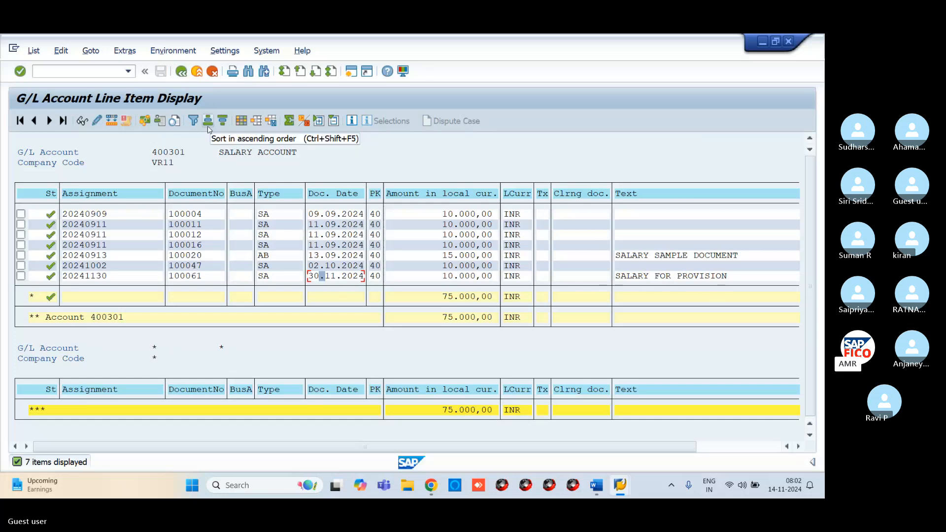
{"action": "left_click", "coordinate": [181, 71]}
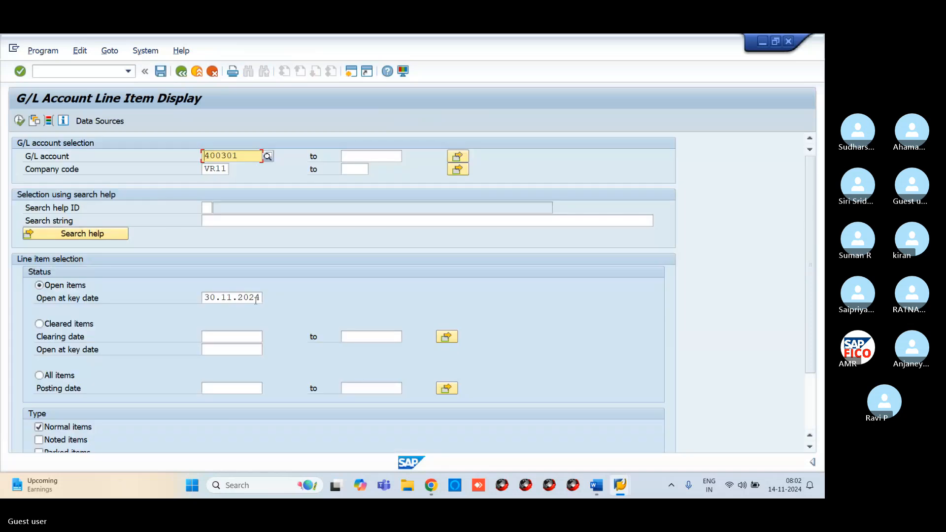
- Set the open-item key date to 01.12.2024, display the line items, and check the salary provision, reversal and payment entries
{"action": "left_click", "coordinate": [260, 298]}
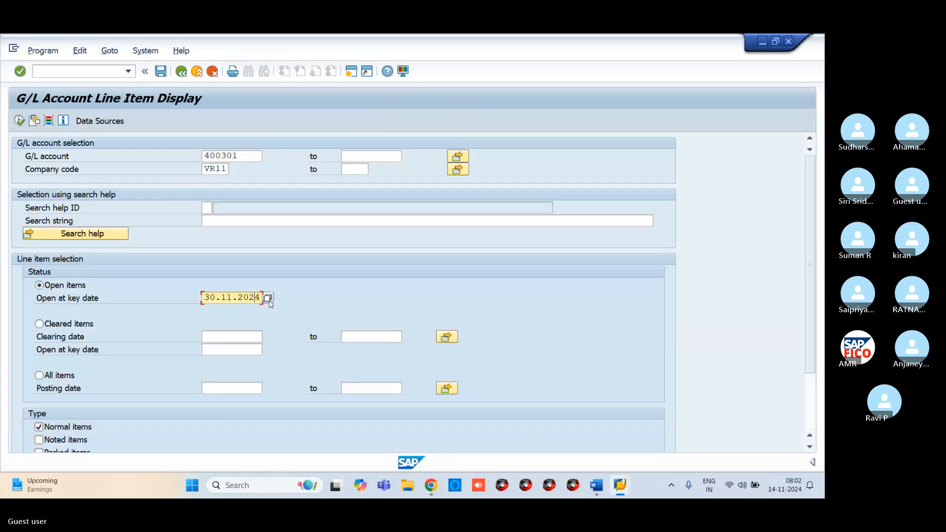
{"action": "left_click", "coordinate": [269, 300]}
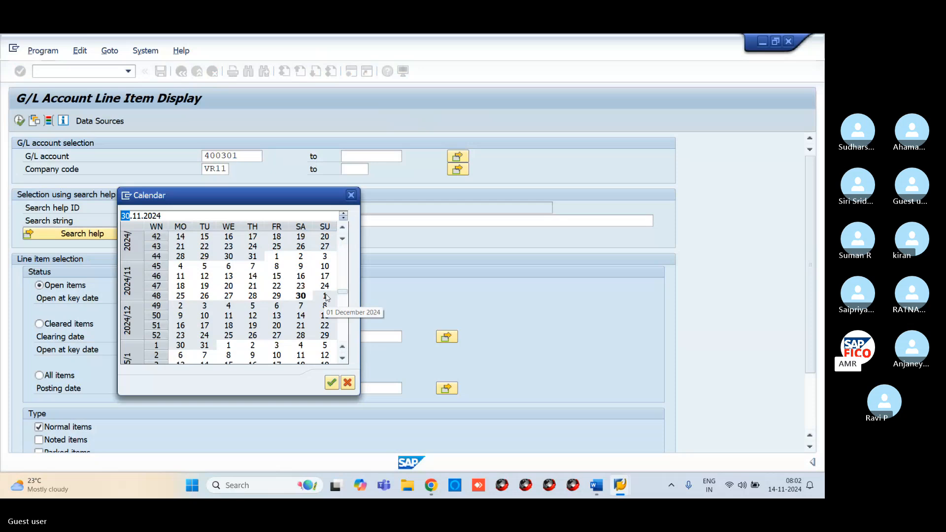
{"action": "double_click", "coordinate": [325, 296]}
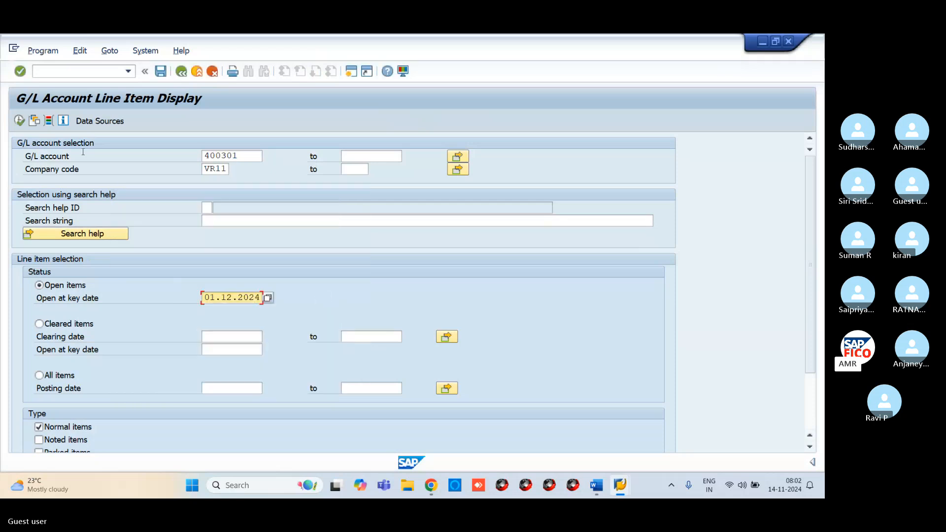
{"action": "left_click", "coordinate": [20, 120]}
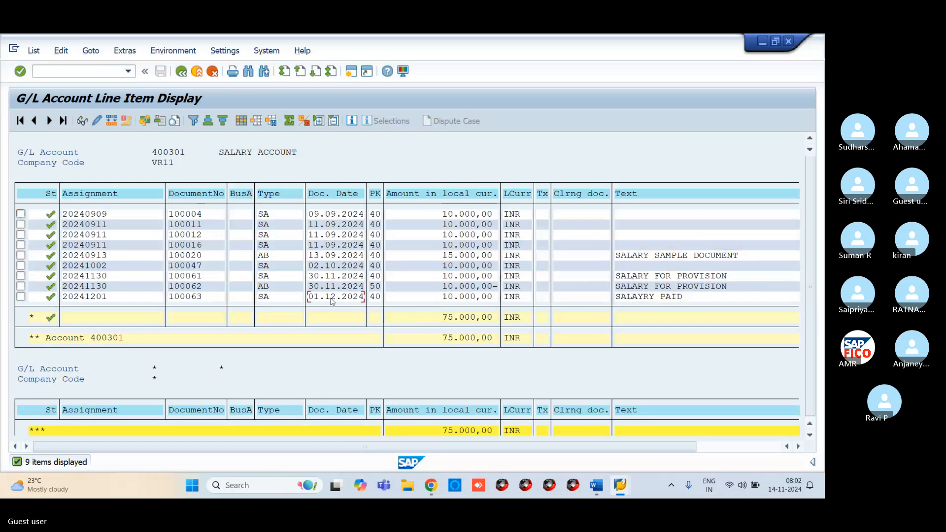
{"action": "left_click", "coordinate": [332, 297]}
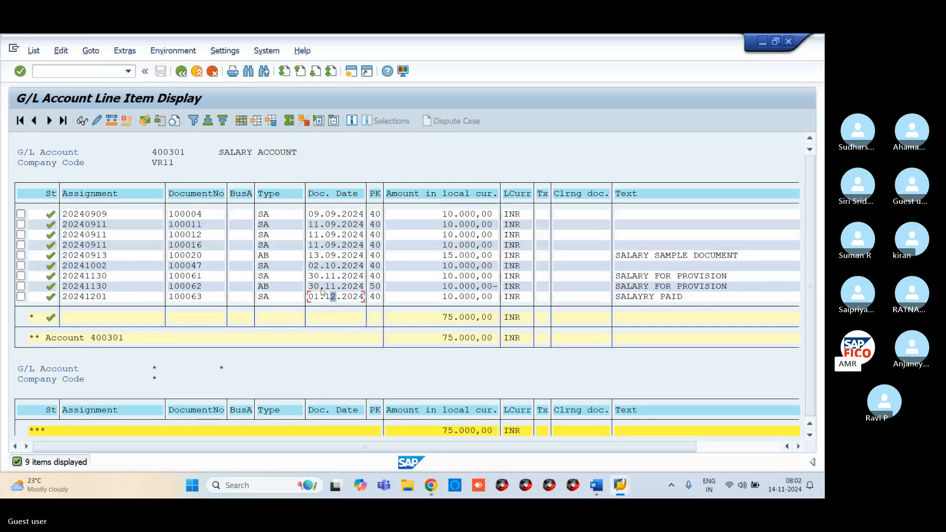
{"action": "left_click", "coordinate": [195, 278]}
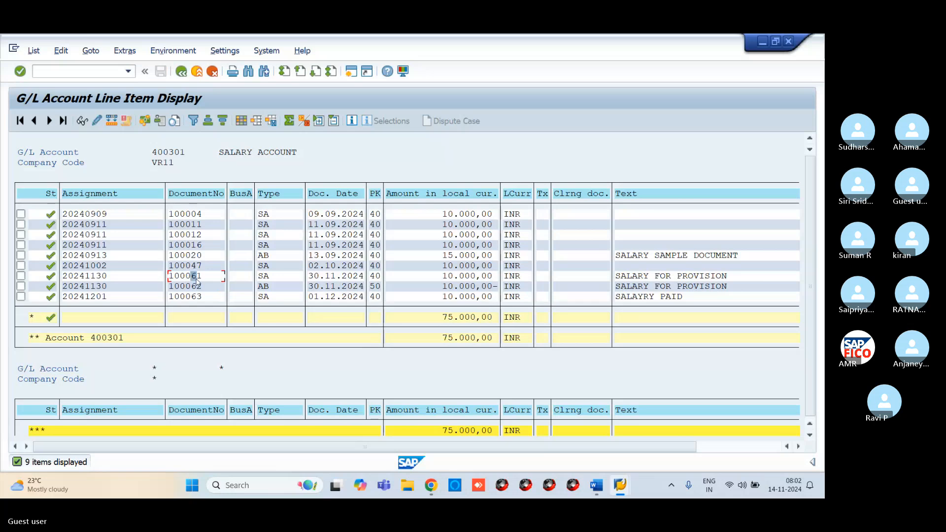
- Compare the document numbers and dates of salary account line items 100062 and 100063 with the provision entry
{"action": "left_click", "coordinate": [195, 288]}
{"action": "left_click", "coordinate": [193, 295]}
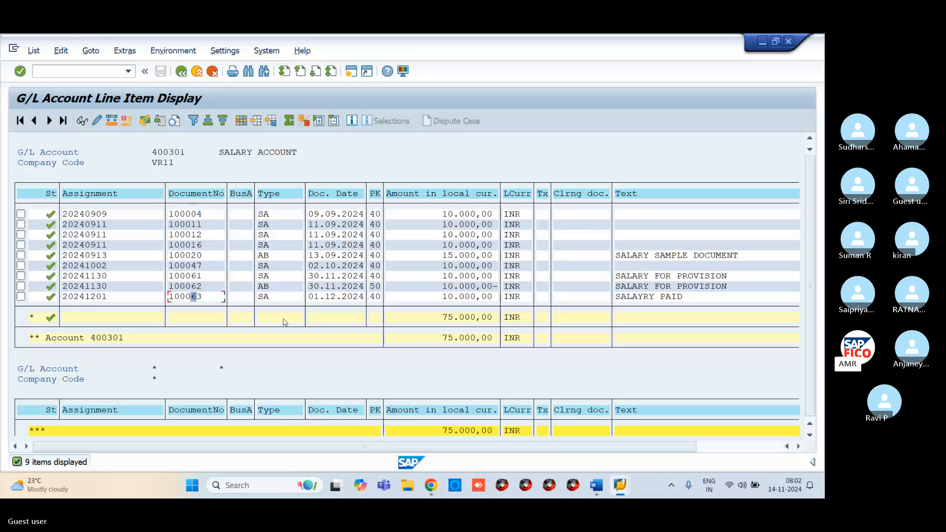
{"action": "left_click", "coordinate": [200, 286]}
{"action": "left_click", "coordinate": [199, 295]}
{"action": "left_click", "coordinate": [334, 287]}
{"action": "left_click", "coordinate": [334, 296]}
- Open transaction FS10N and choose G/L account 400301 (SALARY ACCOUNT) from the chart of accounts VROC search help
{"action": "left_click", "coordinate": [95, 67]}
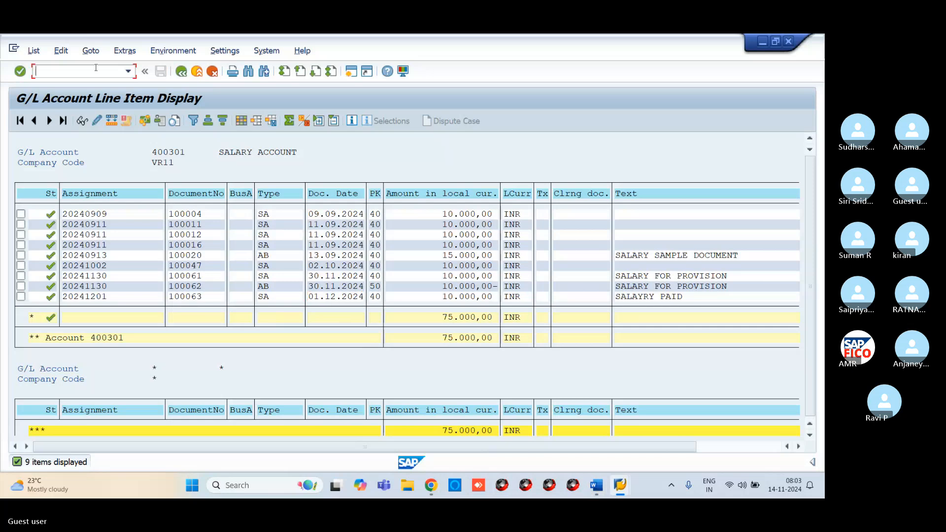
{"action": "type", "text": "/NFS10N"}
{"action": "key", "text": "Return"}
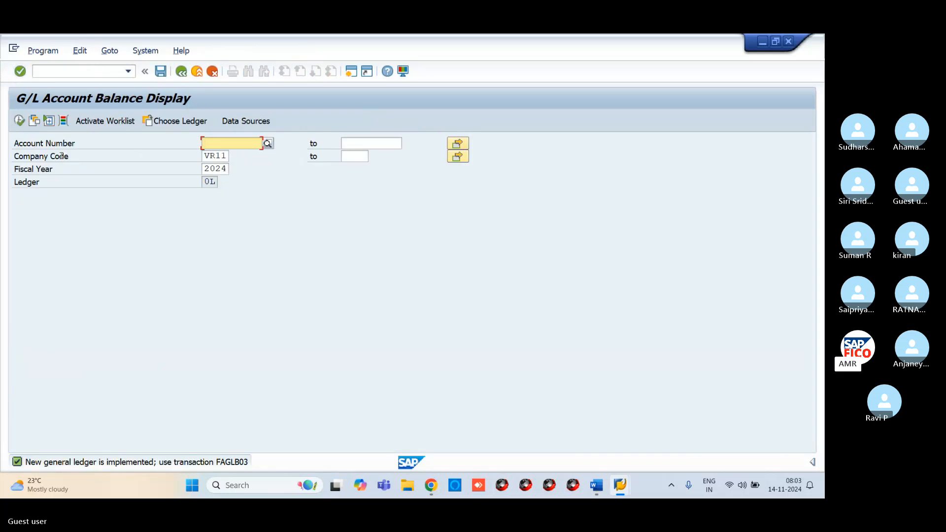
{"action": "left_click", "coordinate": [267, 143]}
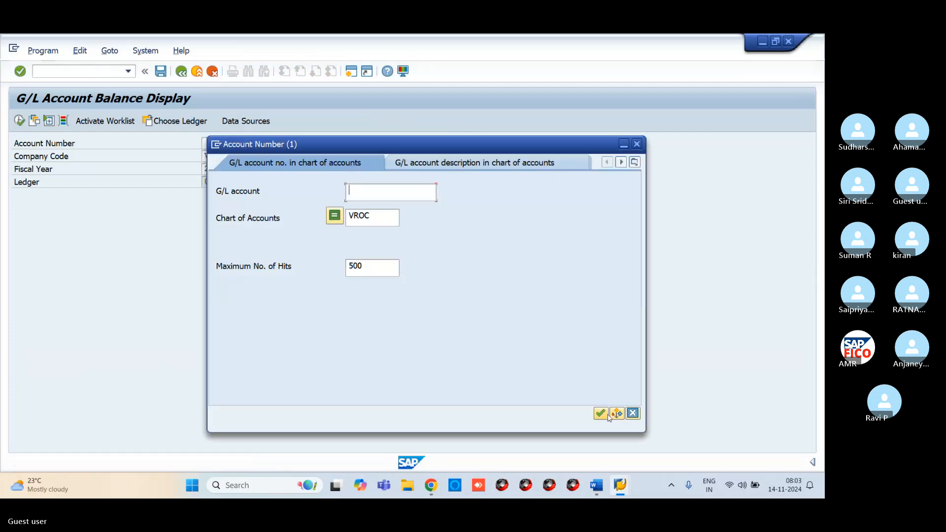
{"action": "left_click", "coordinate": [601, 411]}
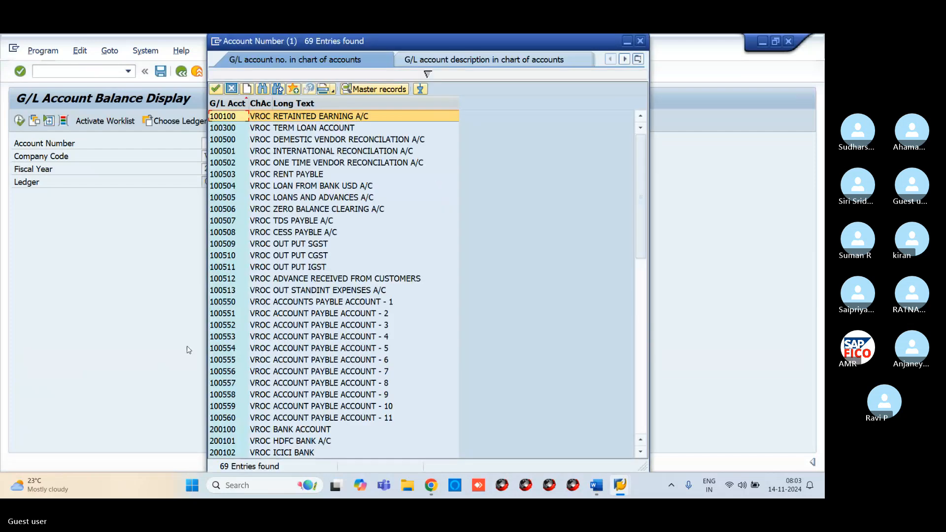
{"action": "scroll", "coordinate": [316, 354], "scroll_direction": "down", "scroll_amount": 10}
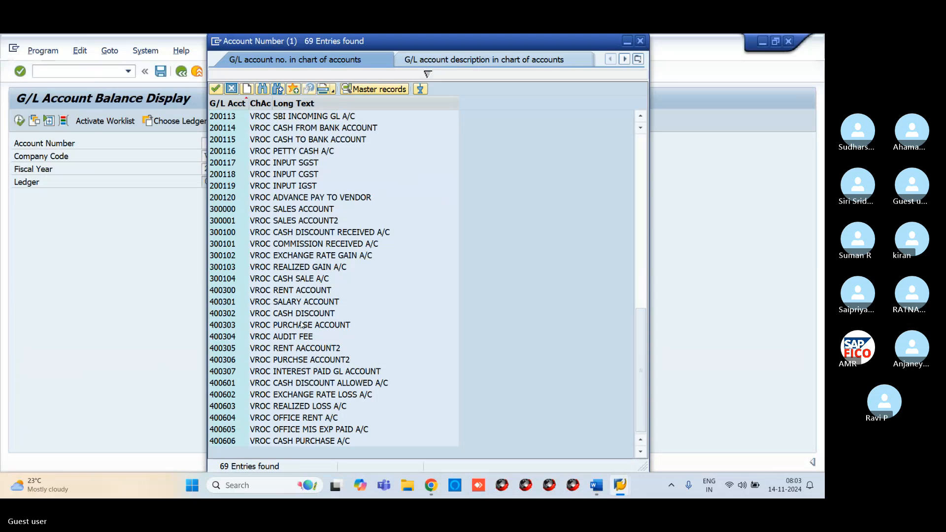
{"action": "double_click", "coordinate": [297, 301]}
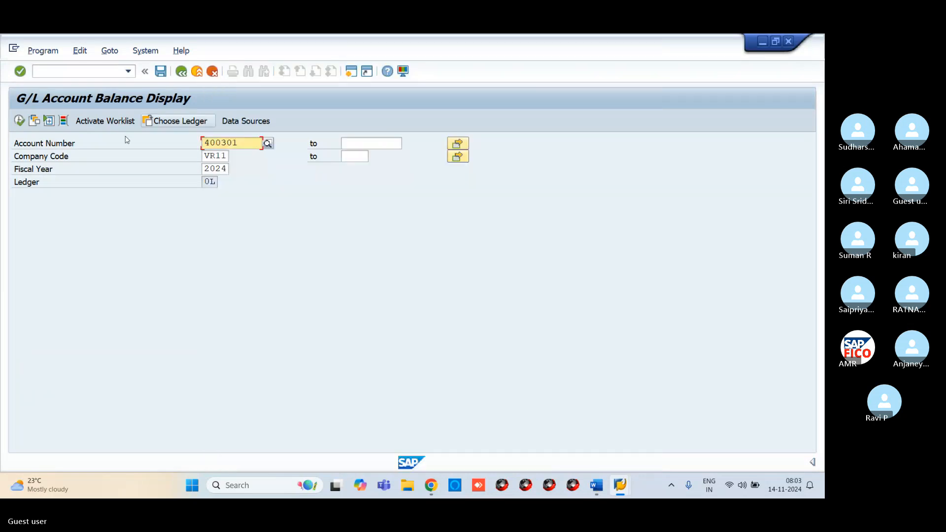
- Display the salary account's balances for company code VR11 and fiscal year 2024, and check periods 8 and 9
{"action": "left_click", "coordinate": [18, 122]}
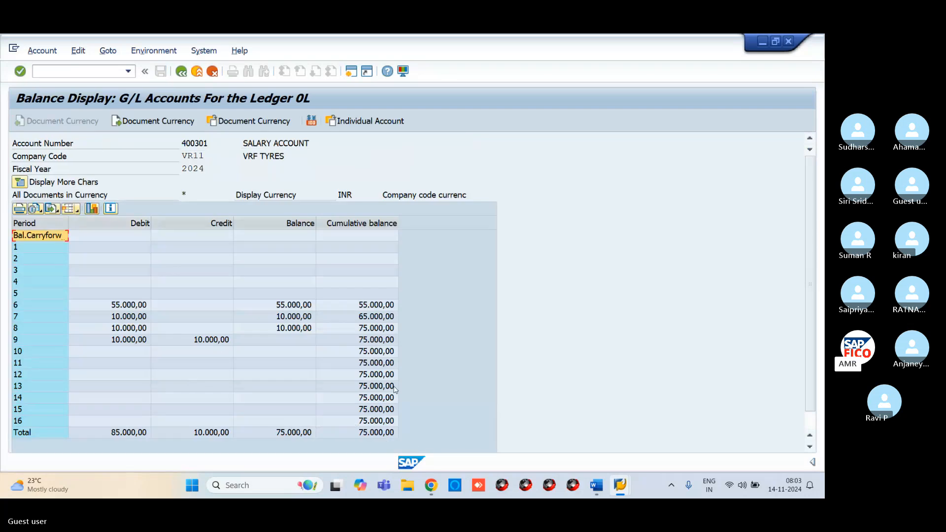
{"action": "left_click", "coordinate": [809, 447]}
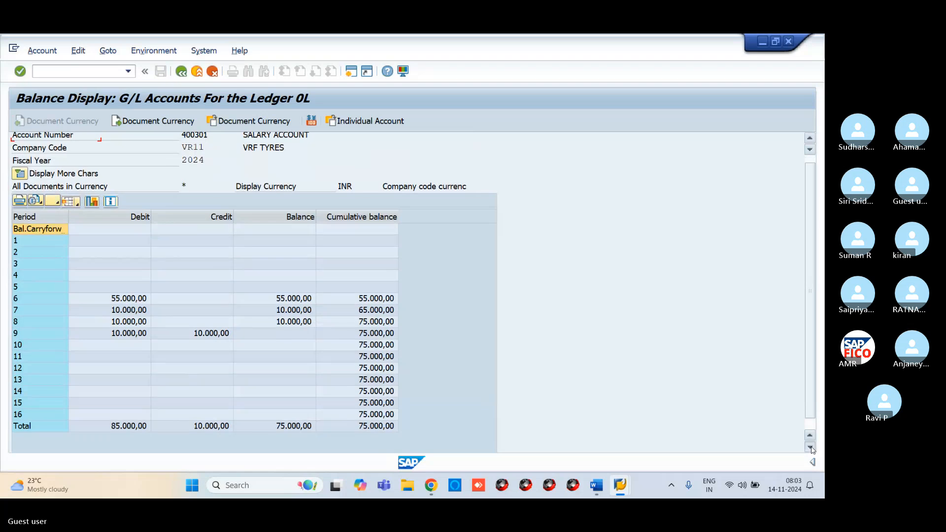
{"action": "left_click", "coordinate": [811, 448]}
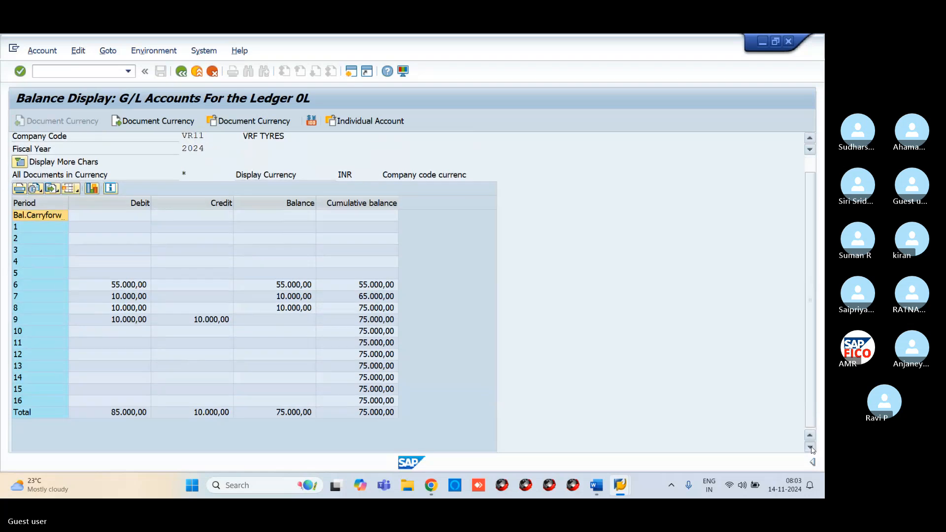
{"action": "left_click", "coordinate": [45, 310]}
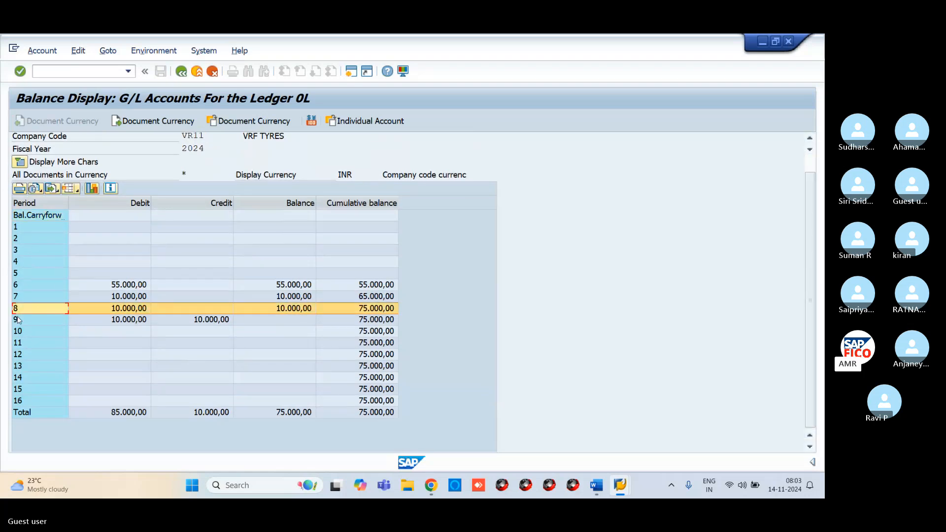
{"action": "left_click", "coordinate": [17, 320]}
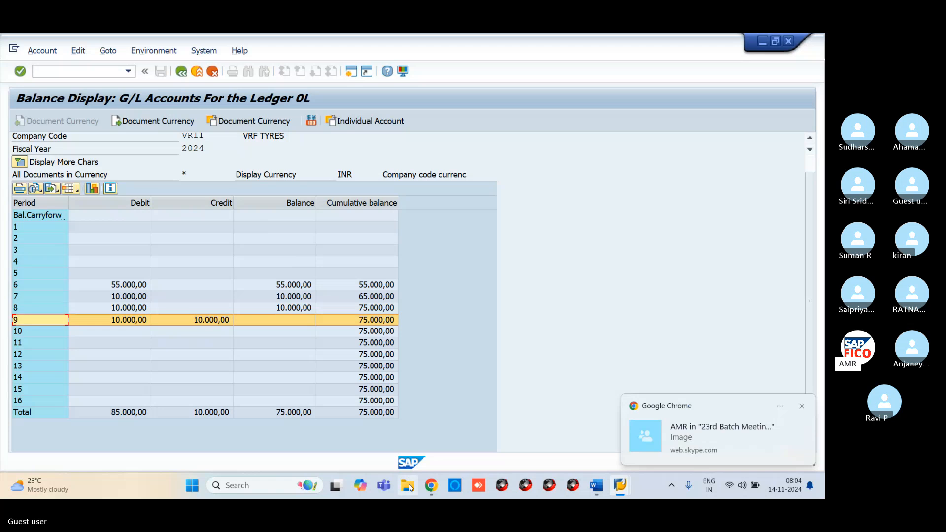
- Switch to the Skype meeting in Chrome, view the Accruals and Deferrals image from the chat, and mute the microphone
{"action": "mouse_move", "coordinate": [423, 495]}
{"action": "left_click", "coordinate": [410, 438]}
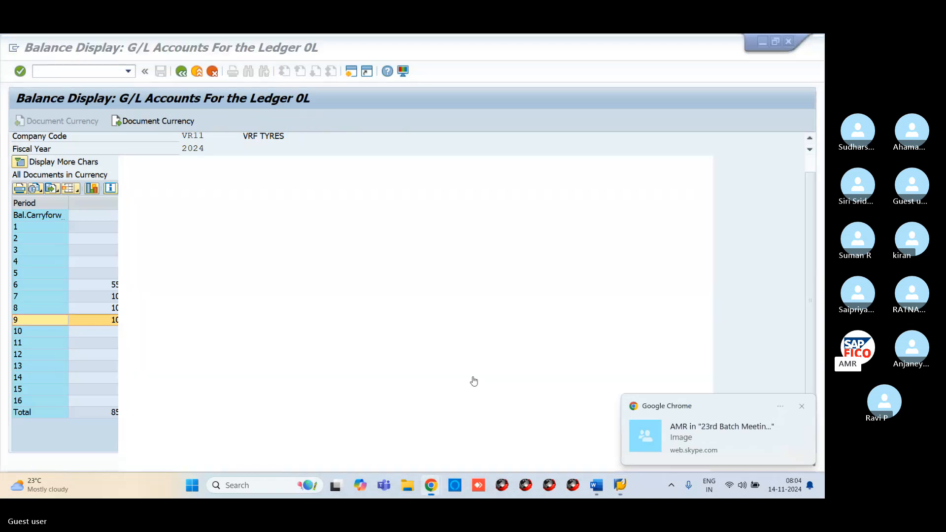
{"action": "left_click", "coordinate": [713, 355]}
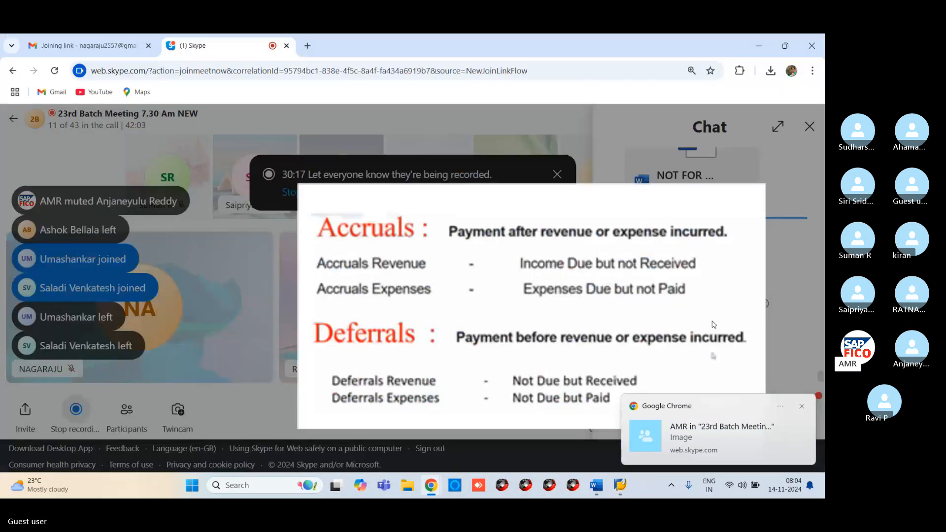
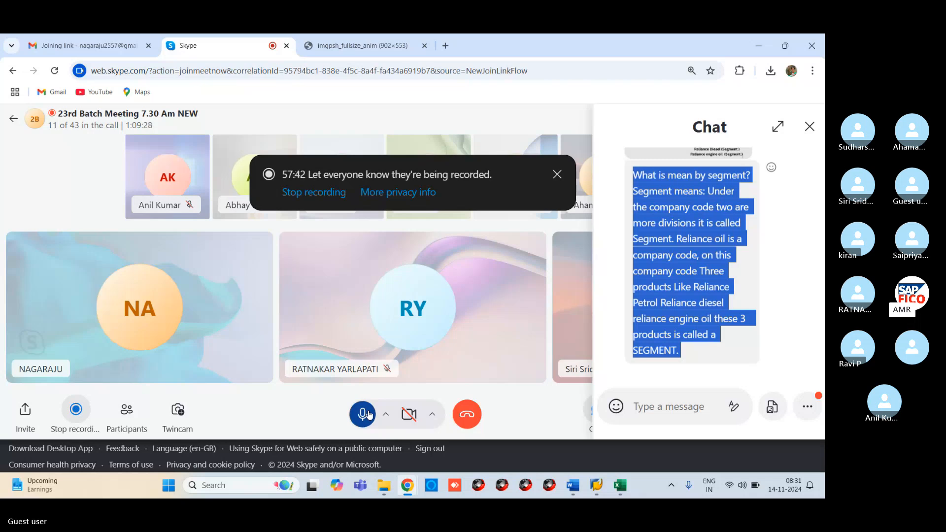
{"action": "left_click", "coordinate": [368, 415]}
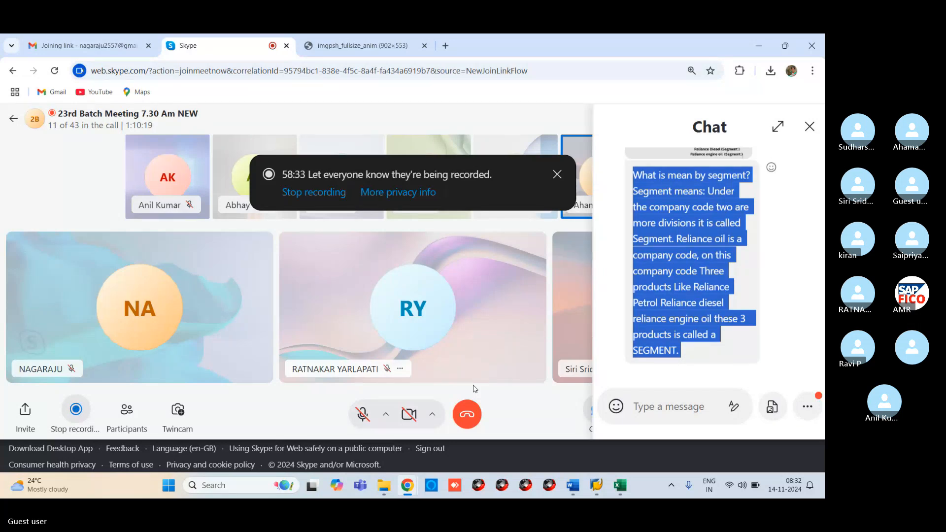
- Switch to the Important SAP FICO interview document in Word and start a new page after the answer to question 14 about segments
{"action": "mouse_move", "coordinate": [587, 472]}
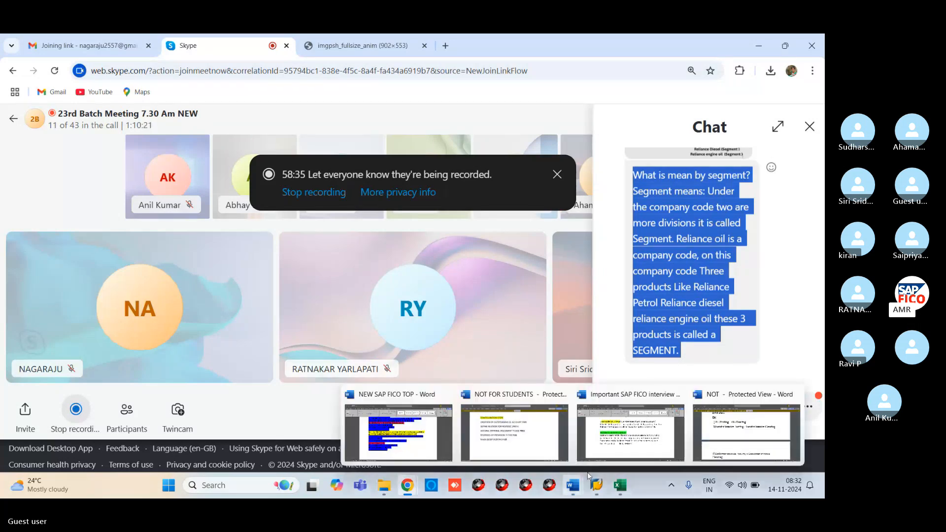
{"action": "left_click", "coordinate": [593, 445]}
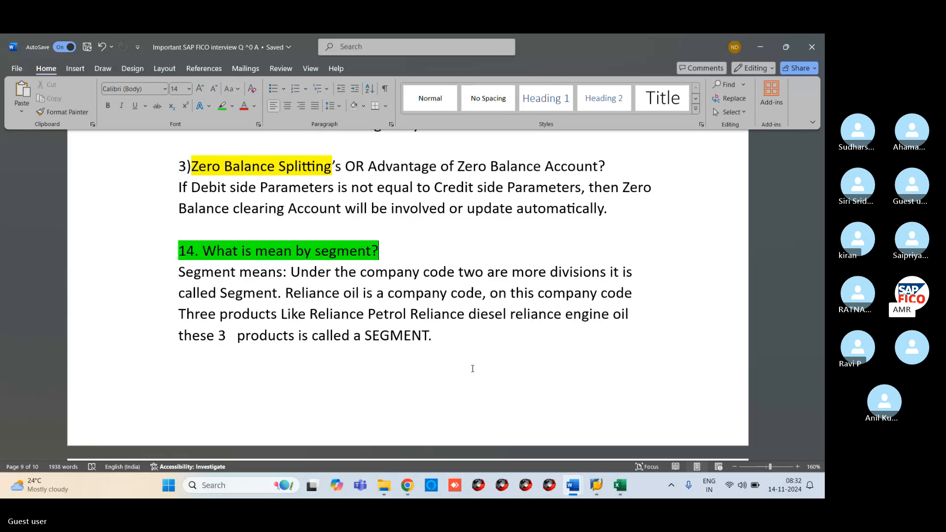
{"action": "left_click", "coordinate": [475, 353]}
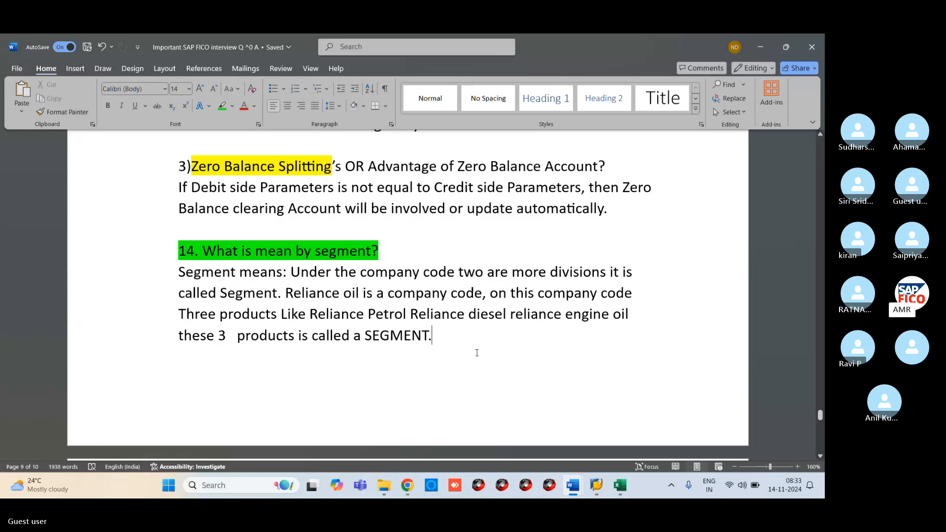
{"action": "key", "text": "ctrl+Return"}
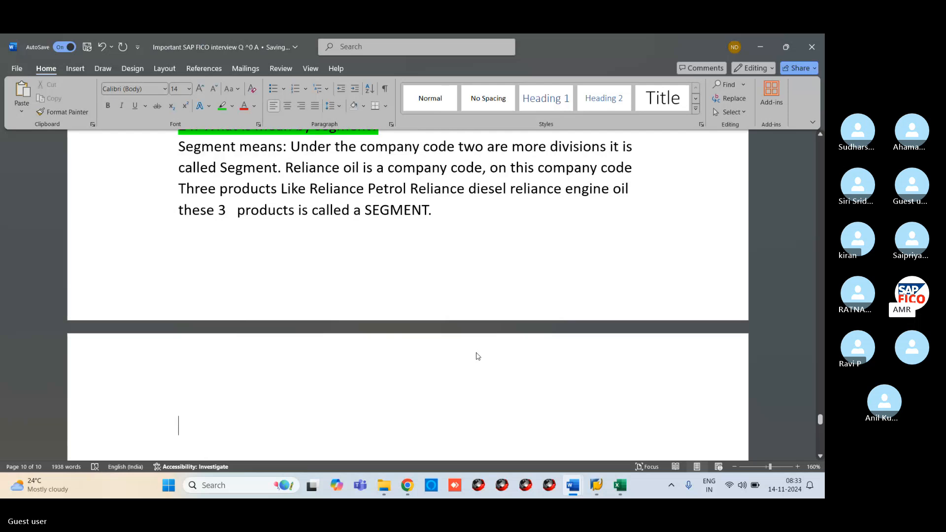
{"action": "right_click", "coordinate": [184, 416]}
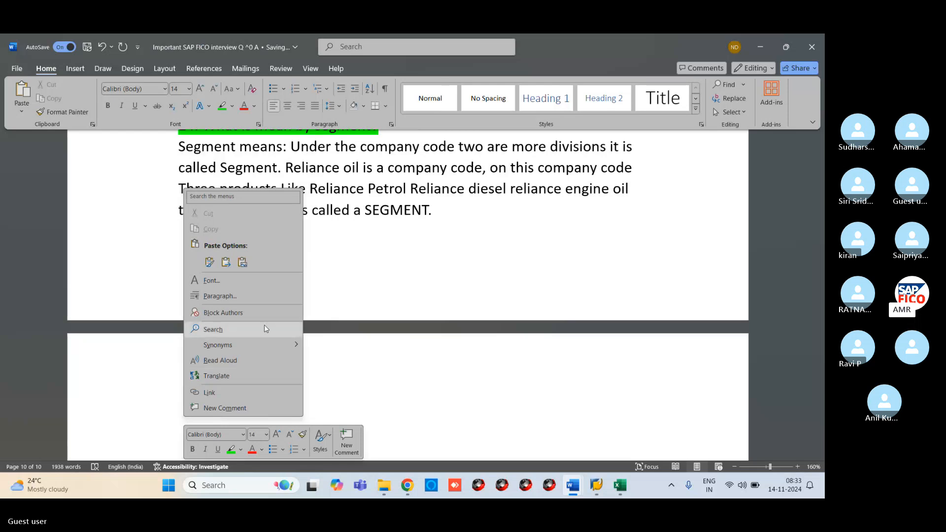
{"action": "left_click", "coordinate": [490, 277]}
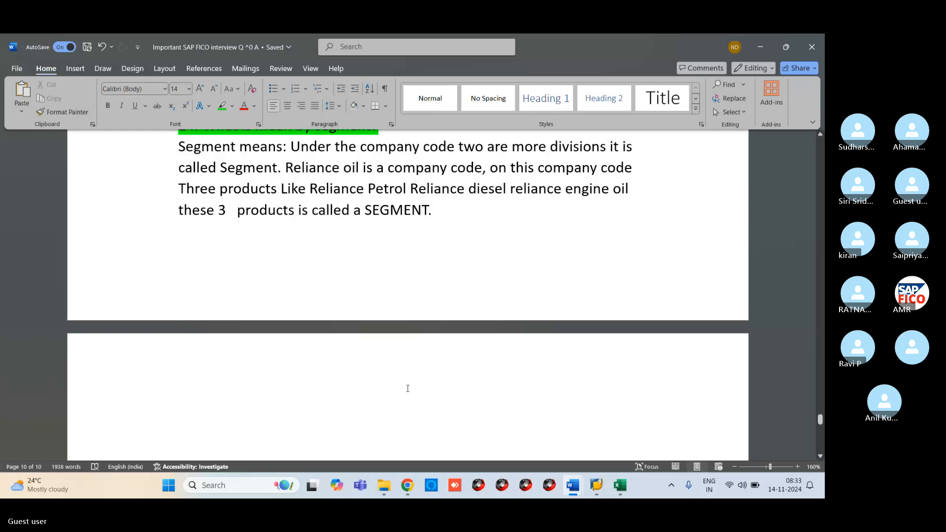
- Review the topic list in the NEW SAP FICO TOP document in Word and return to the Skype meeting in Chrome
{"action": "left_click", "coordinate": [407, 486]}
{"action": "mouse_move", "coordinate": [572, 486]}
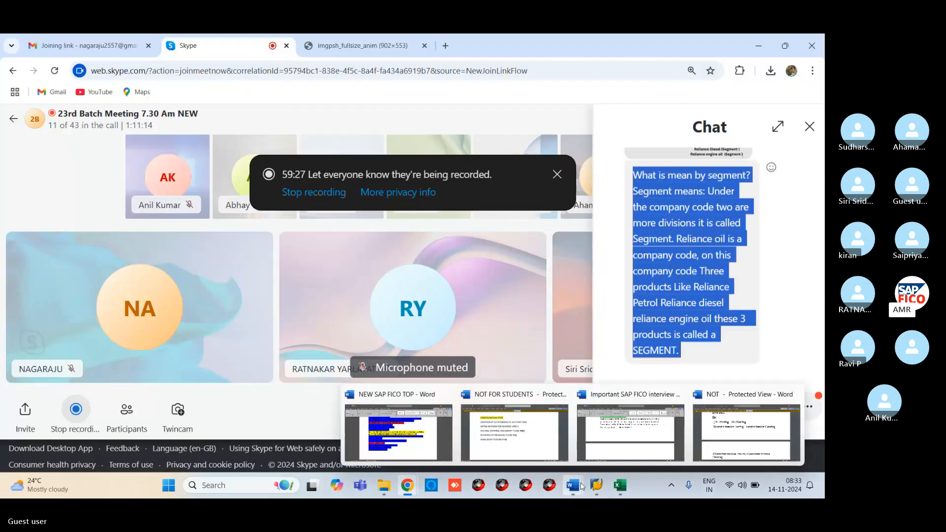
{"action": "left_click", "coordinate": [398, 428]}
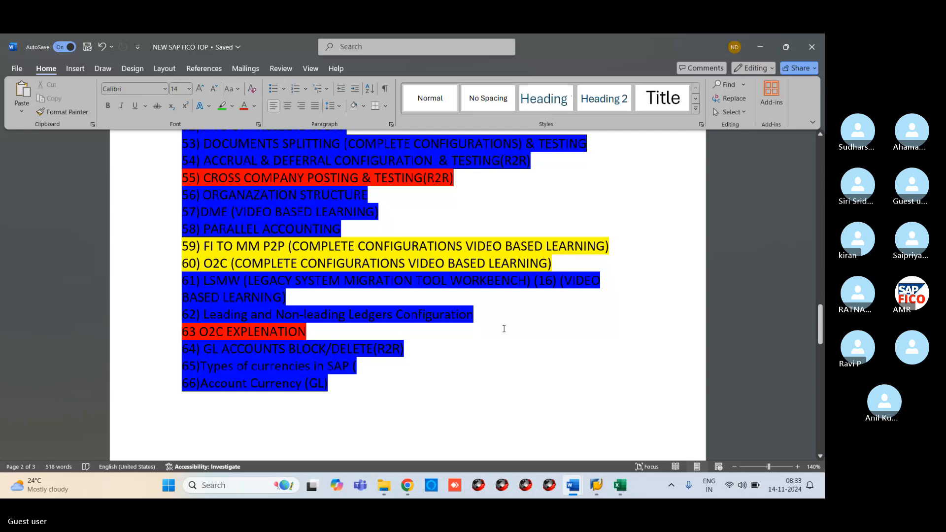
{"action": "key", "text": "alt+Tab"}
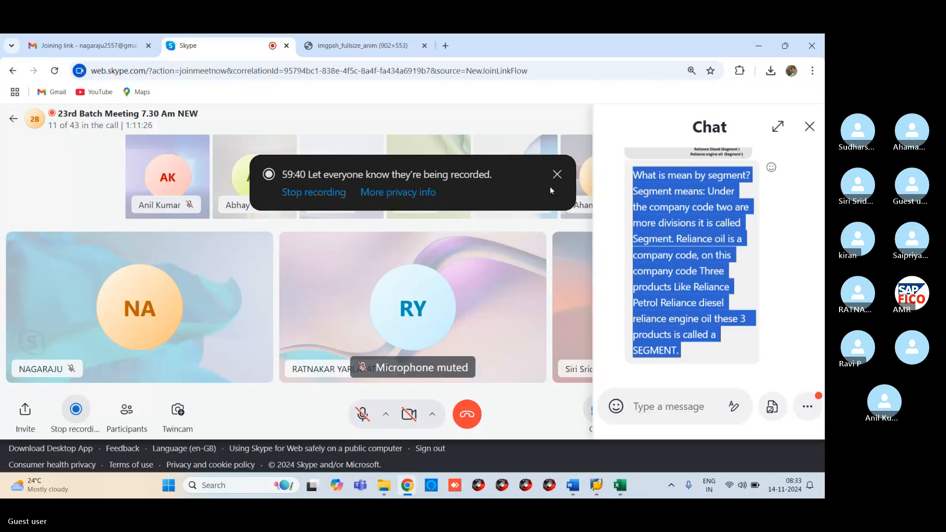